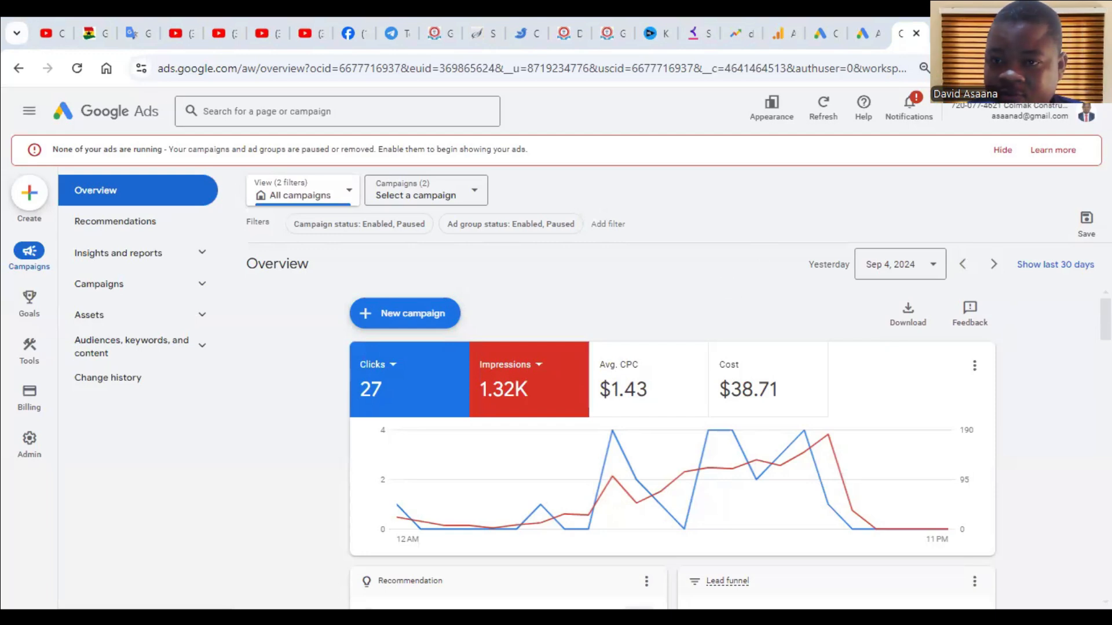
Open the Google Ads home page from the Google apps list in a new browser tab.
key("ctrl+t")
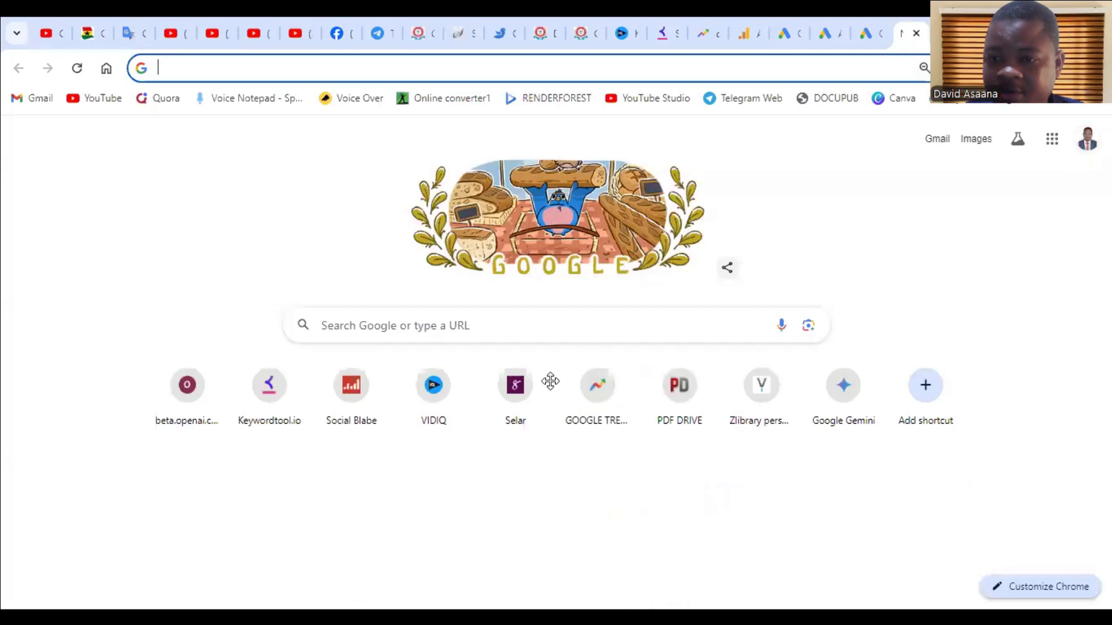
left_click(1053, 140)
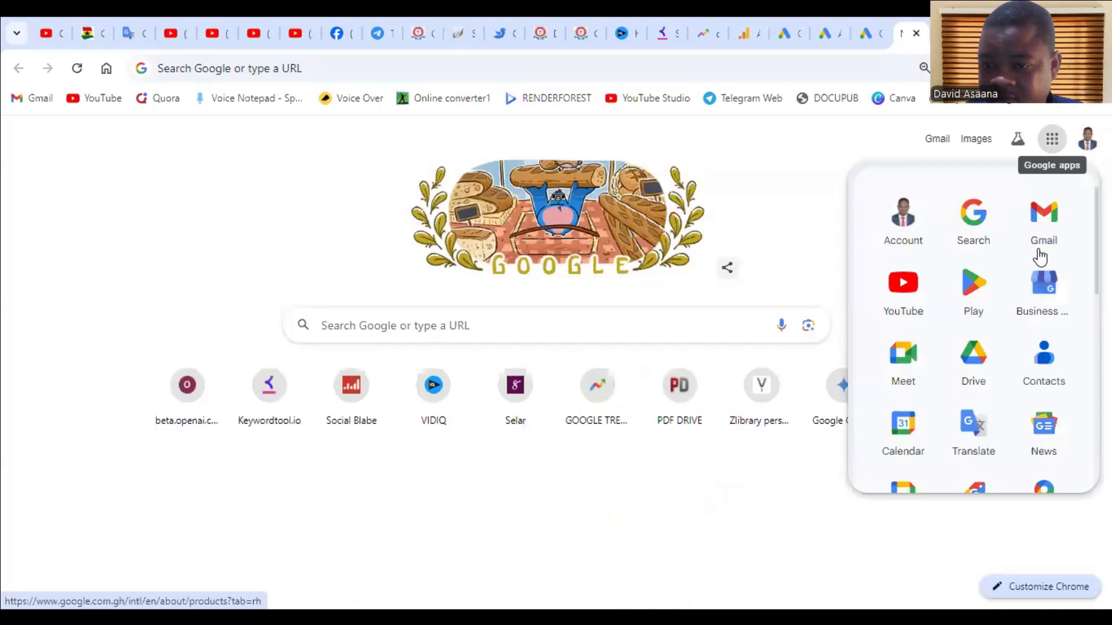
scroll(1036, 278, "down", 5)
scroll(1025, 301, "up", 3)
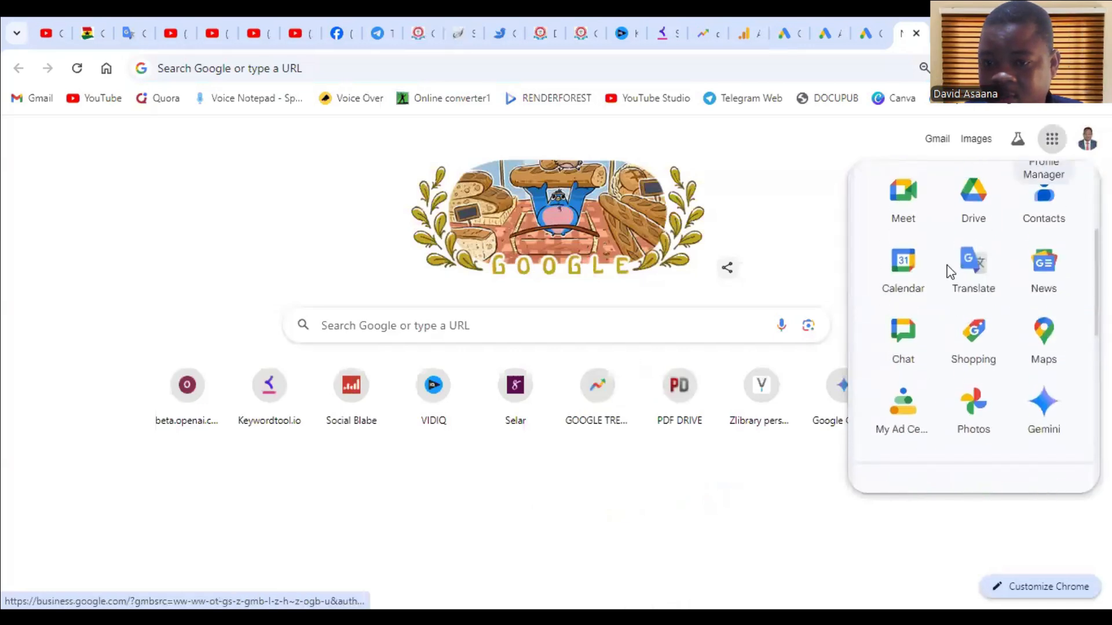
scroll(997, 424, "down", 5)
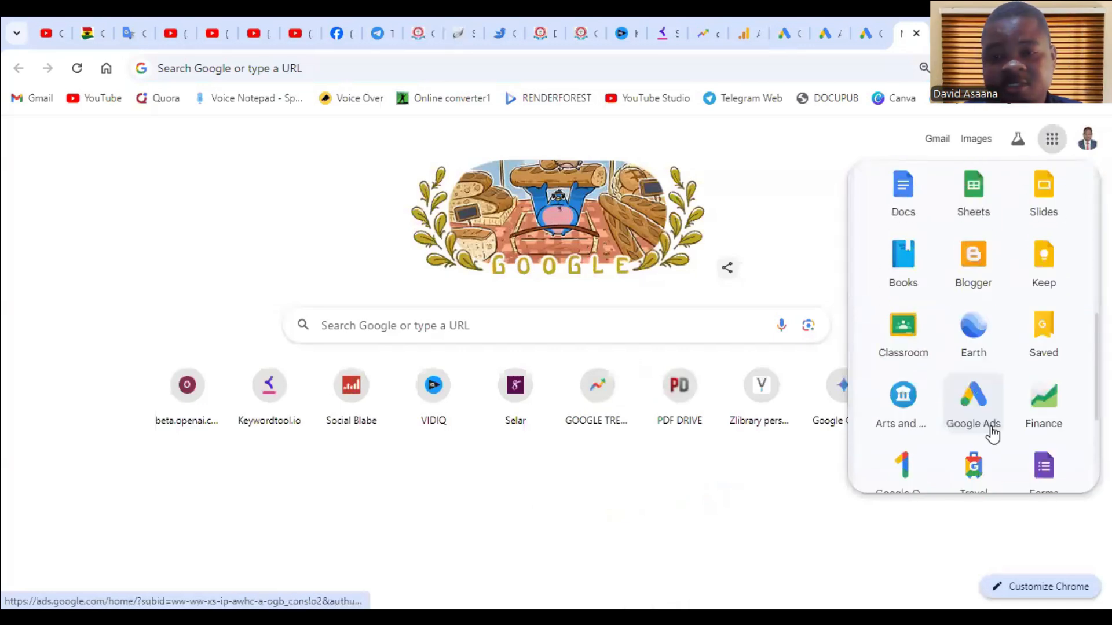
left_click(985, 415)
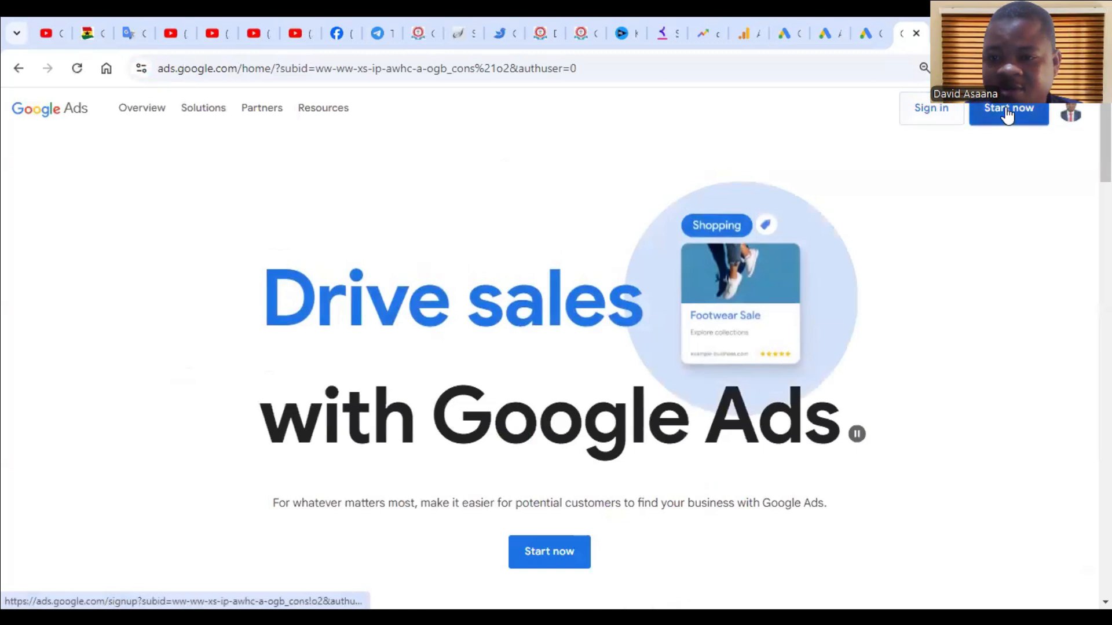
Return to the Google Ads account overview and start creating a new campaign.
left_click(872, 18)
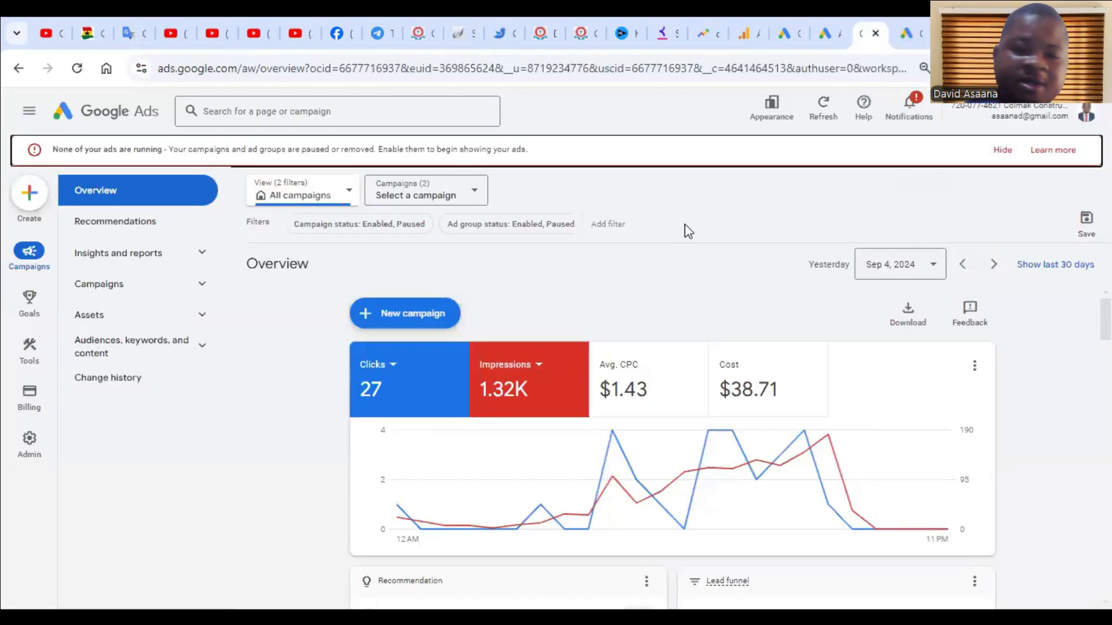
scroll(677, 318, "down", 1)
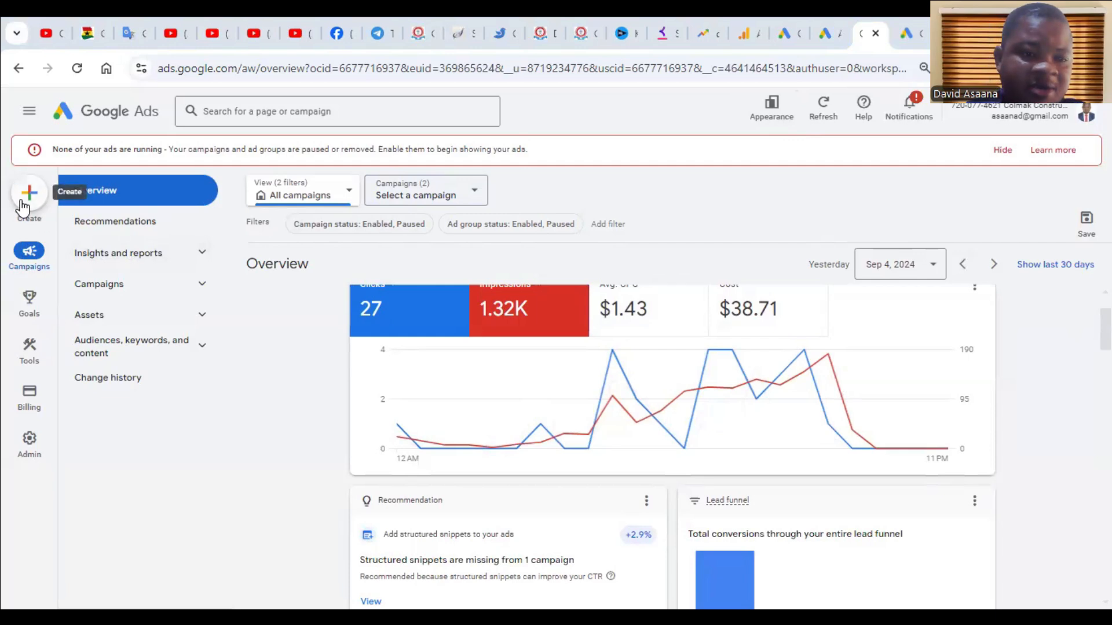
left_click(39, 215)
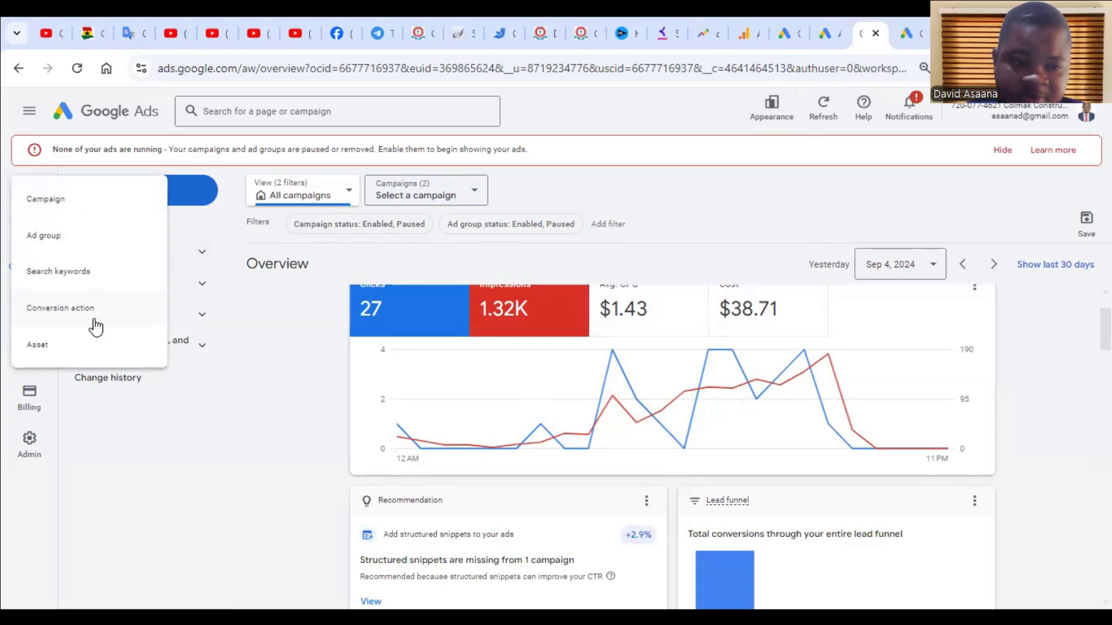
left_click(78, 204)
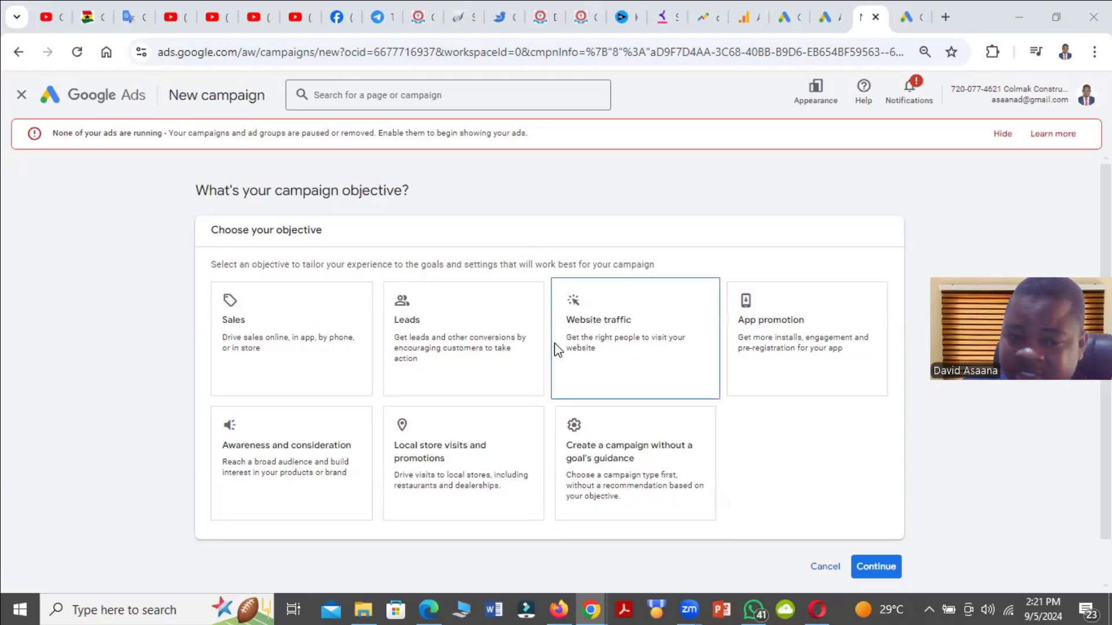
Choose Leads as the campaign objective and continue with the account-default Submit lead forms conversion goal.
left_click(460, 331)
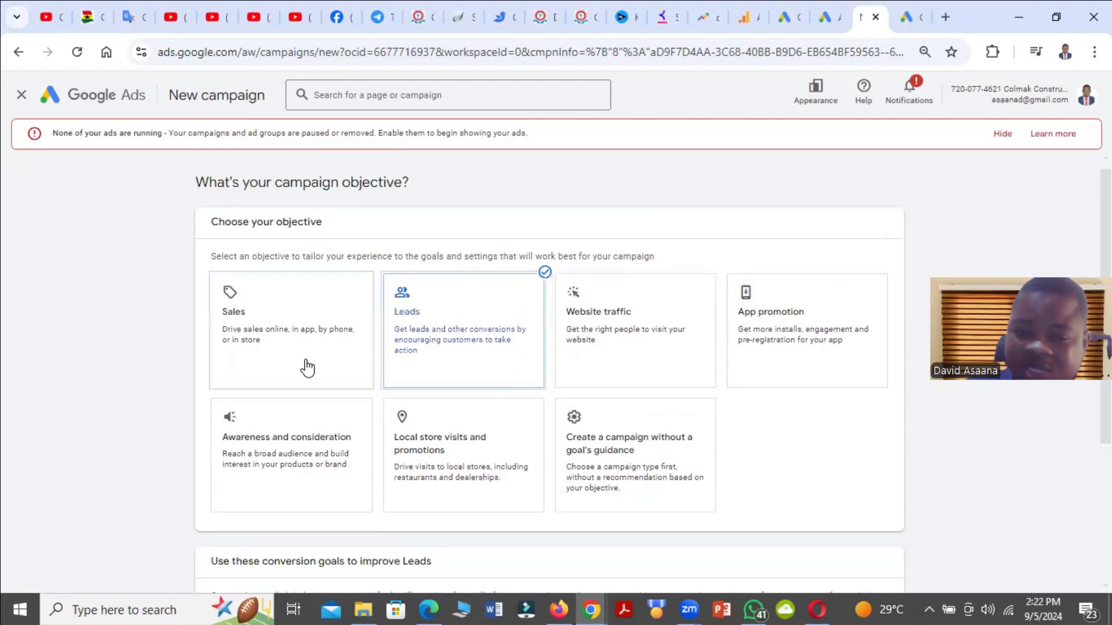
scroll(513, 376, "down", 3)
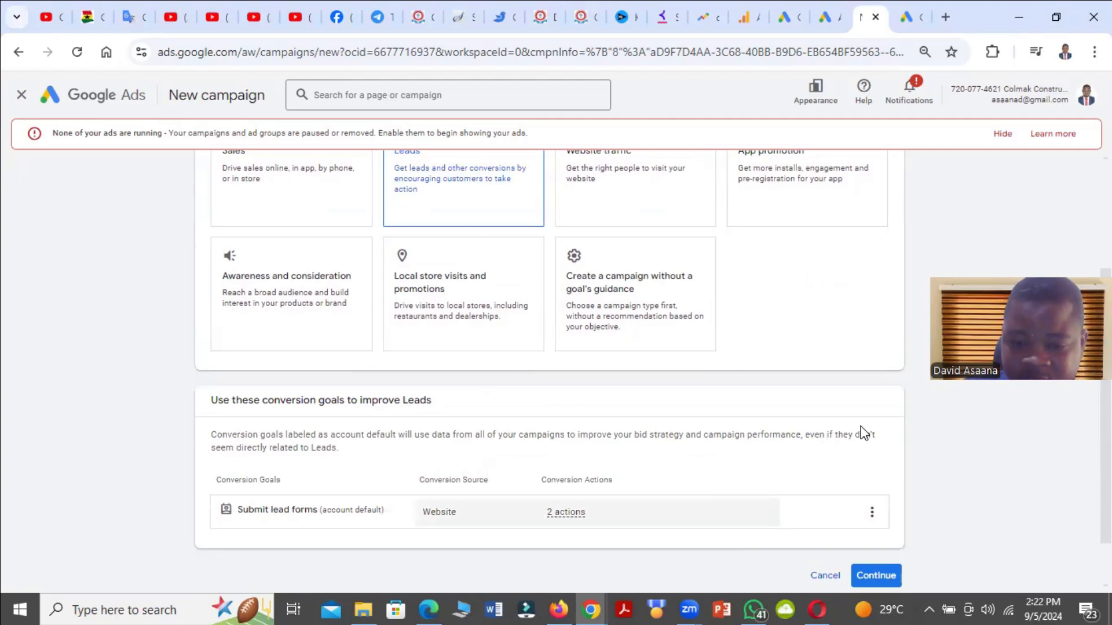
mouse_move(566, 512)
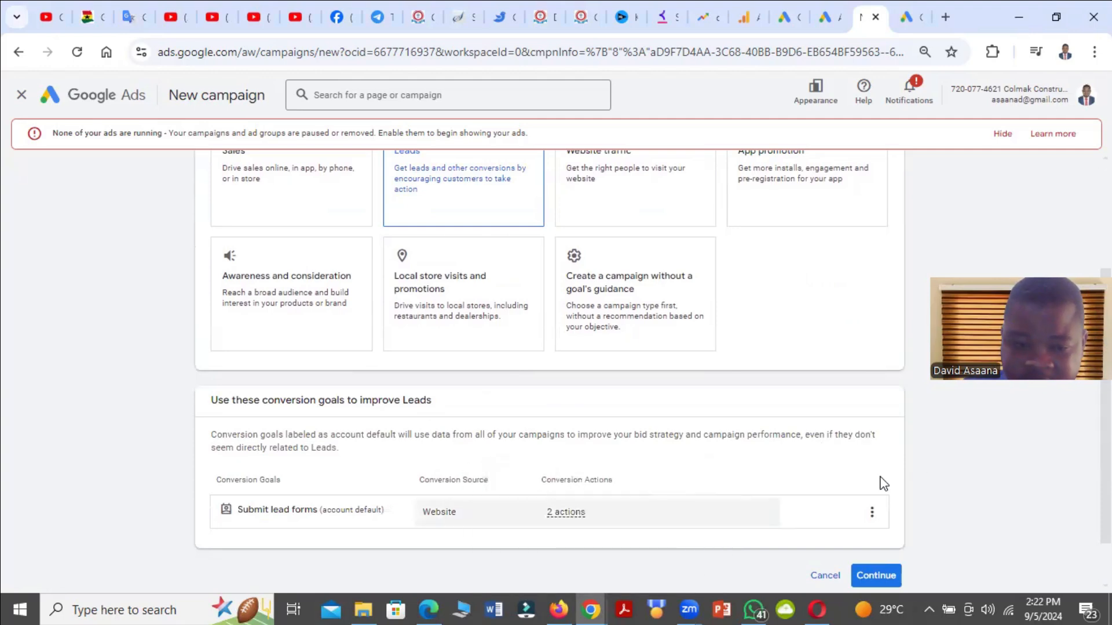
scroll(869, 479, "down", 1)
left_click(872, 458)
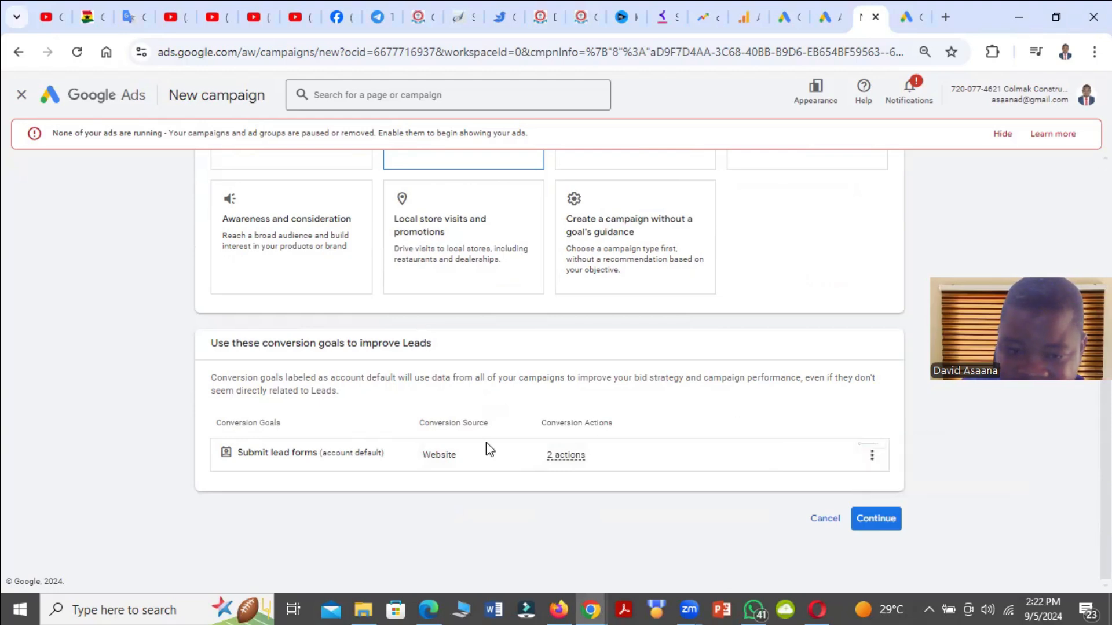
mouse_move(443, 465)
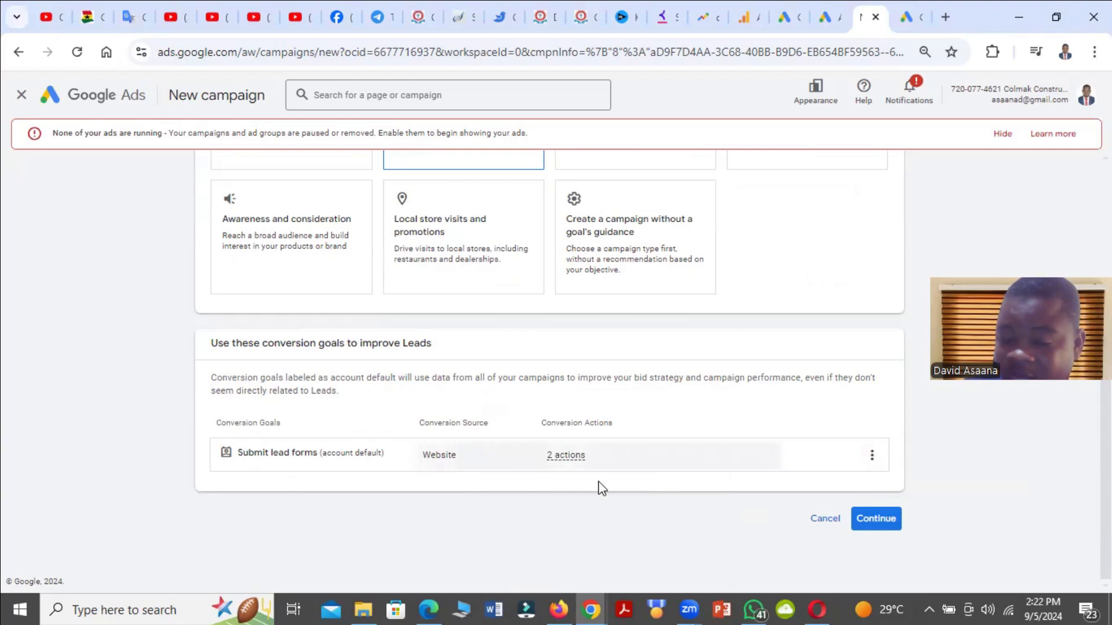
mouse_move(544, 461)
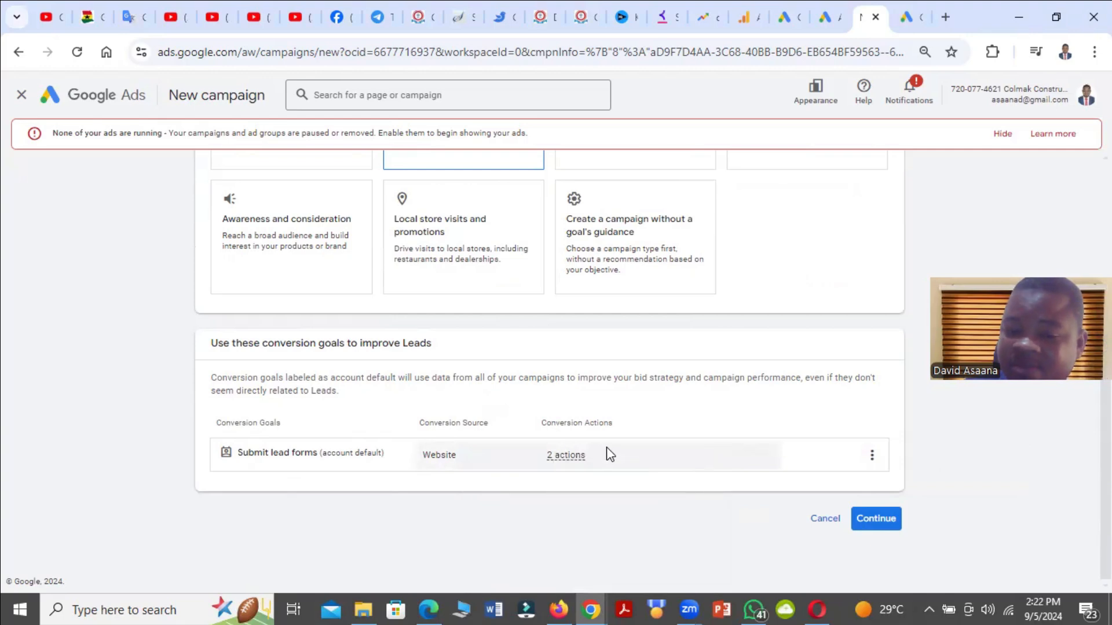
mouse_move(513, 452)
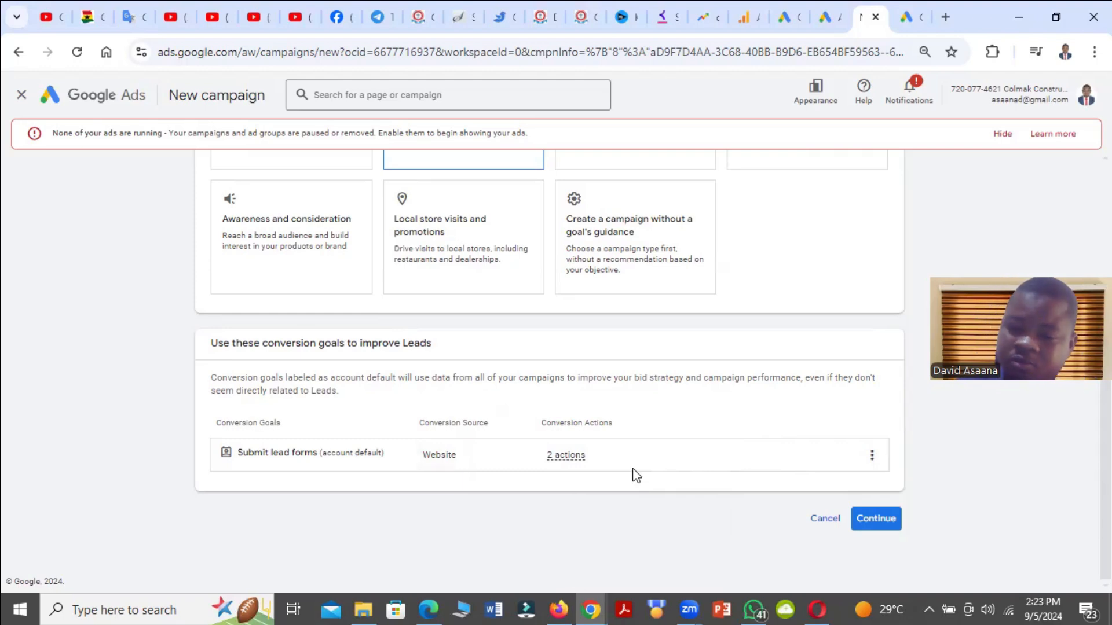
left_click(876, 518)
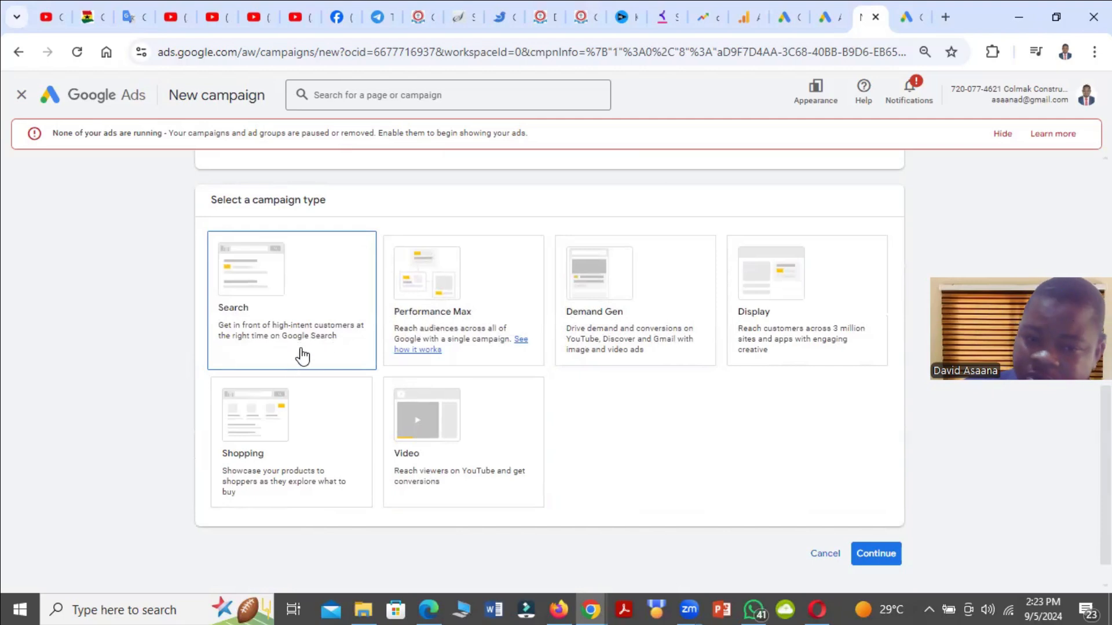
Go through the available campaign types and select Search.
left_click(506, 356)
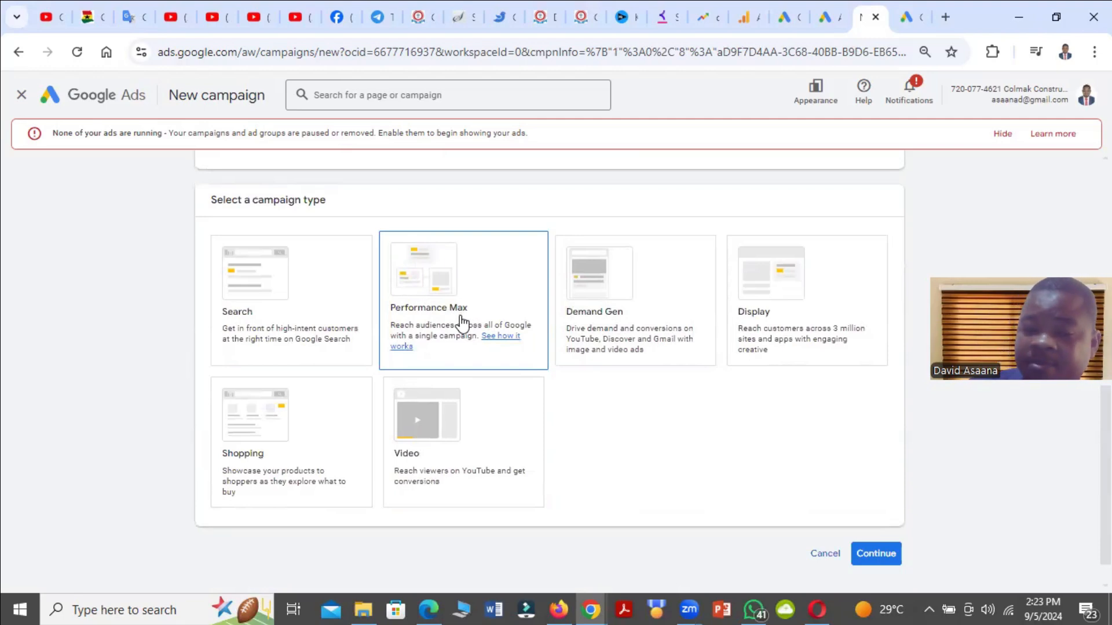
left_click(567, 310)
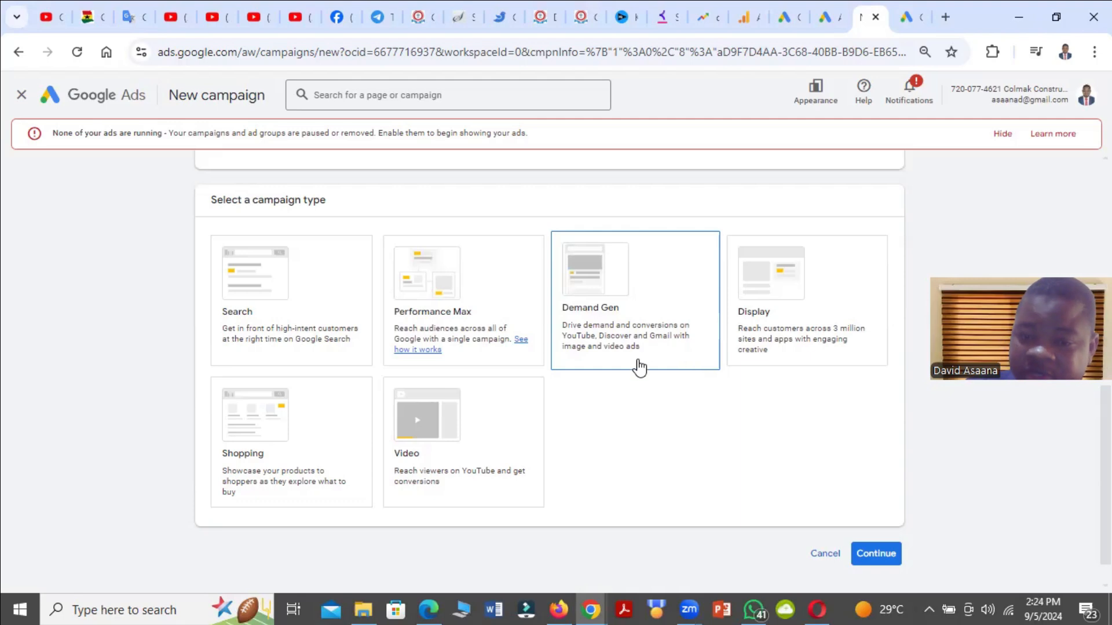
left_click(787, 341)
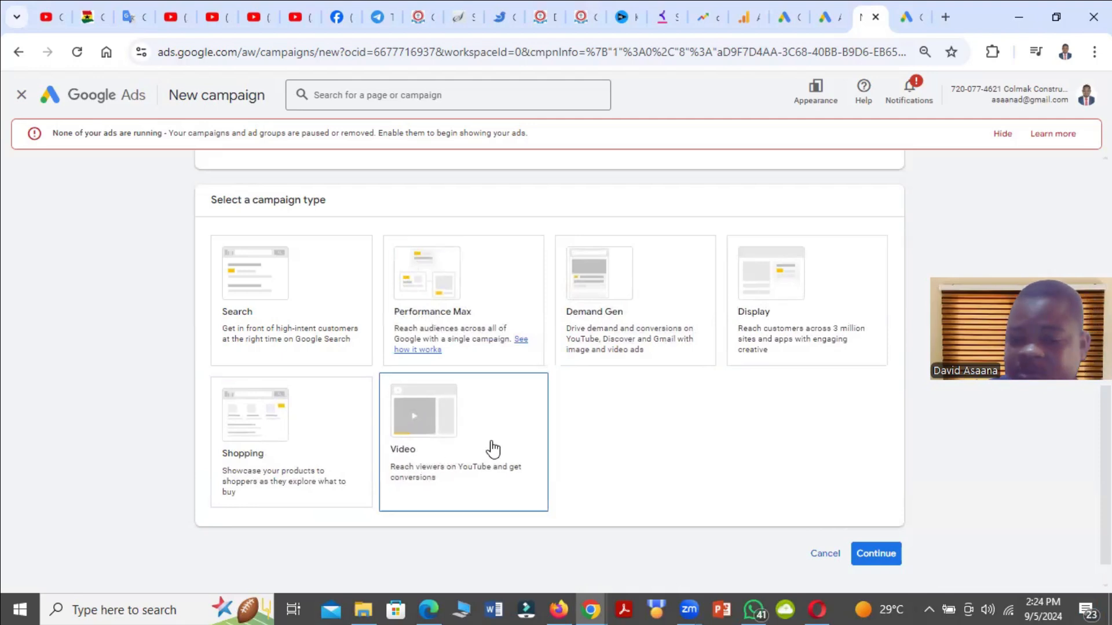
left_click(281, 311)
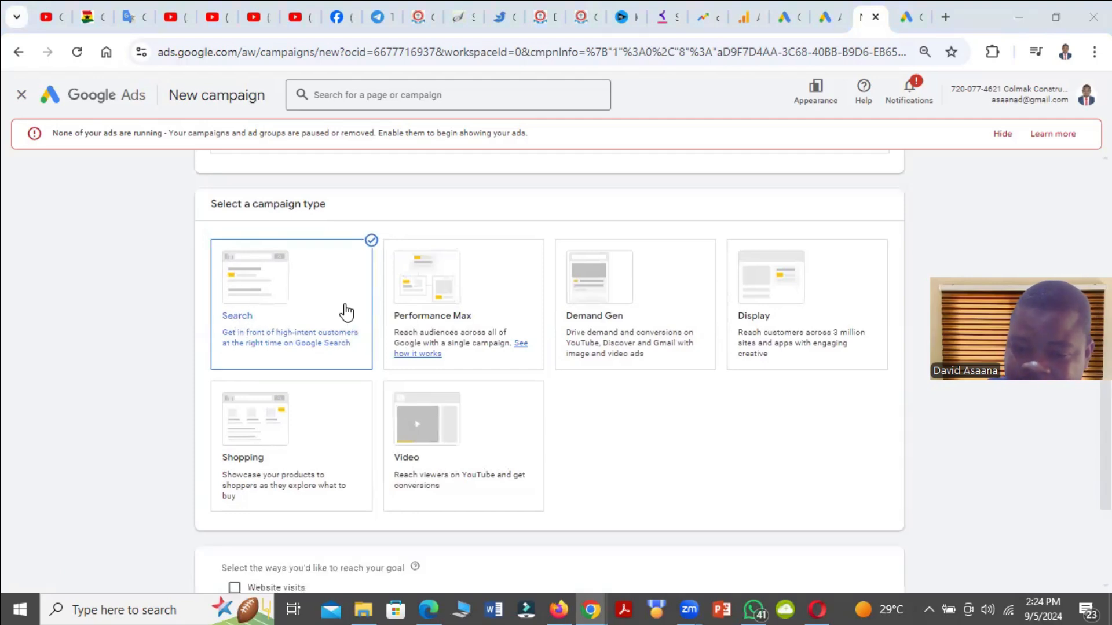
Enable website visits as a way to reach the campaign goal.
scroll(346, 313, "down", 4)
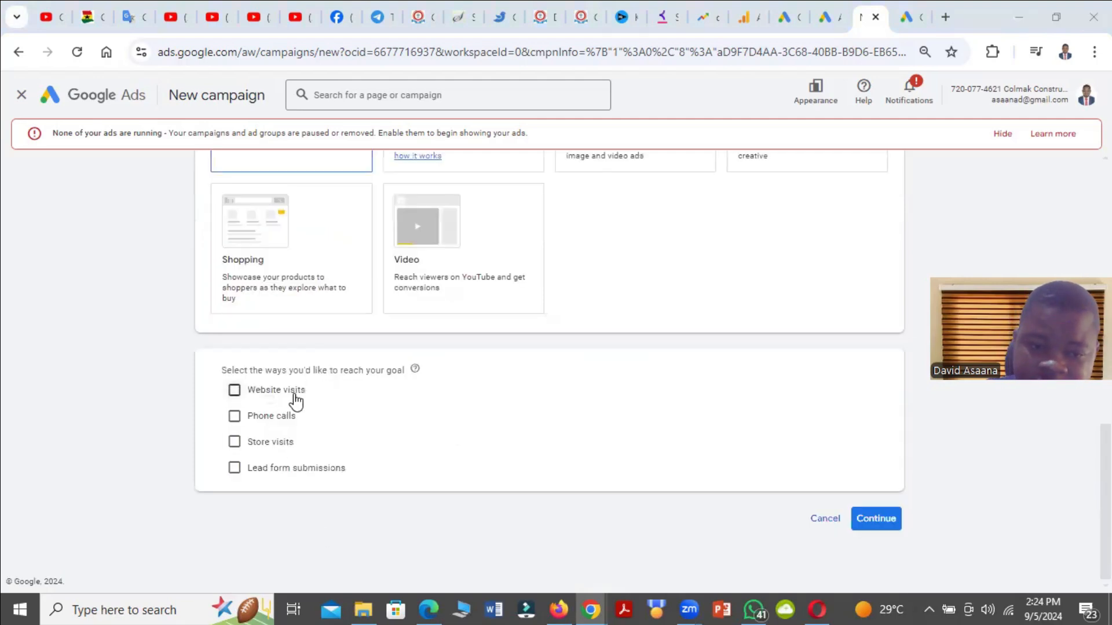
scroll(273, 399, "up", 2)
scroll(278, 417, "down", 2)
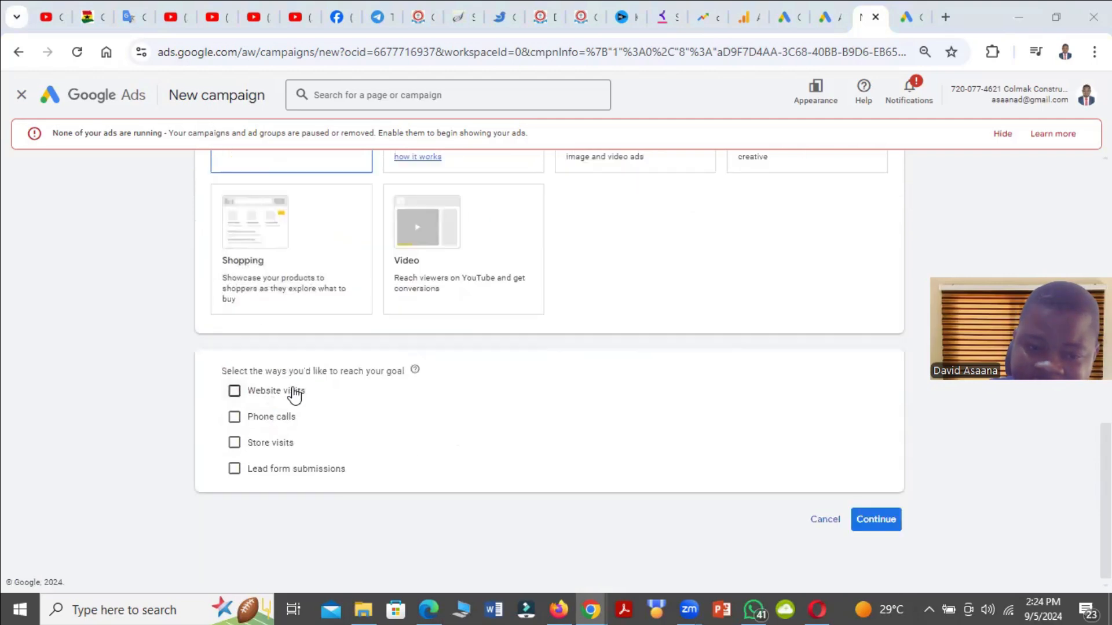
left_click(234, 392)
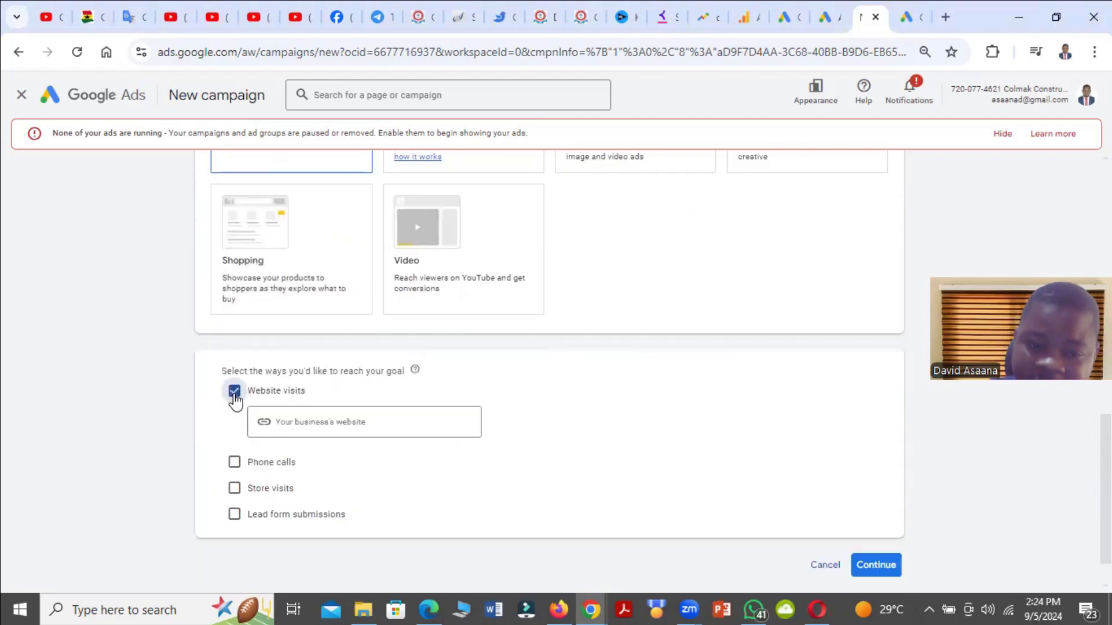
left_click(310, 421)
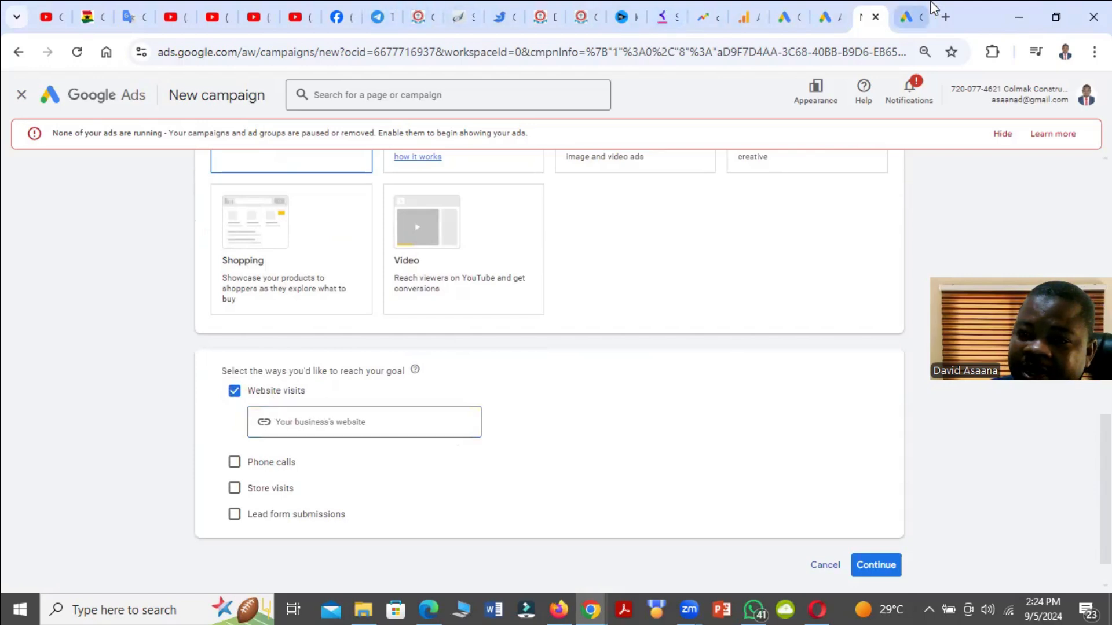
Bring up colmakconstruction.com as an address suggestion in a new browser tab and copy its highlighted part.
left_click(944, 16)
left_click(691, 51)
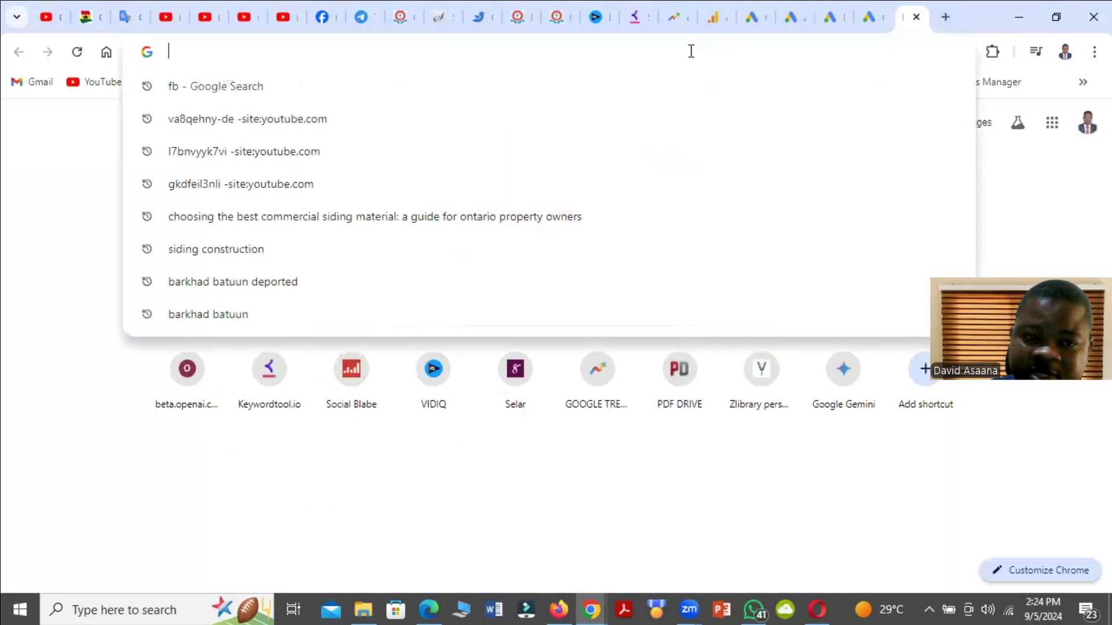
type("colmakconstruction.com")
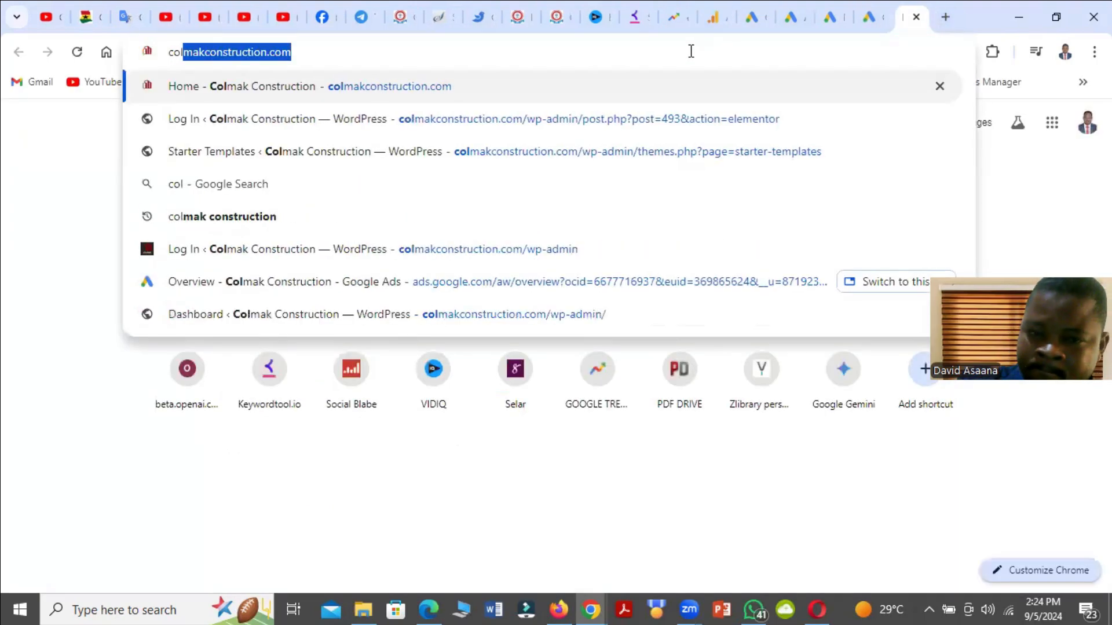
right_click(271, 57)
left_click(352, 166)
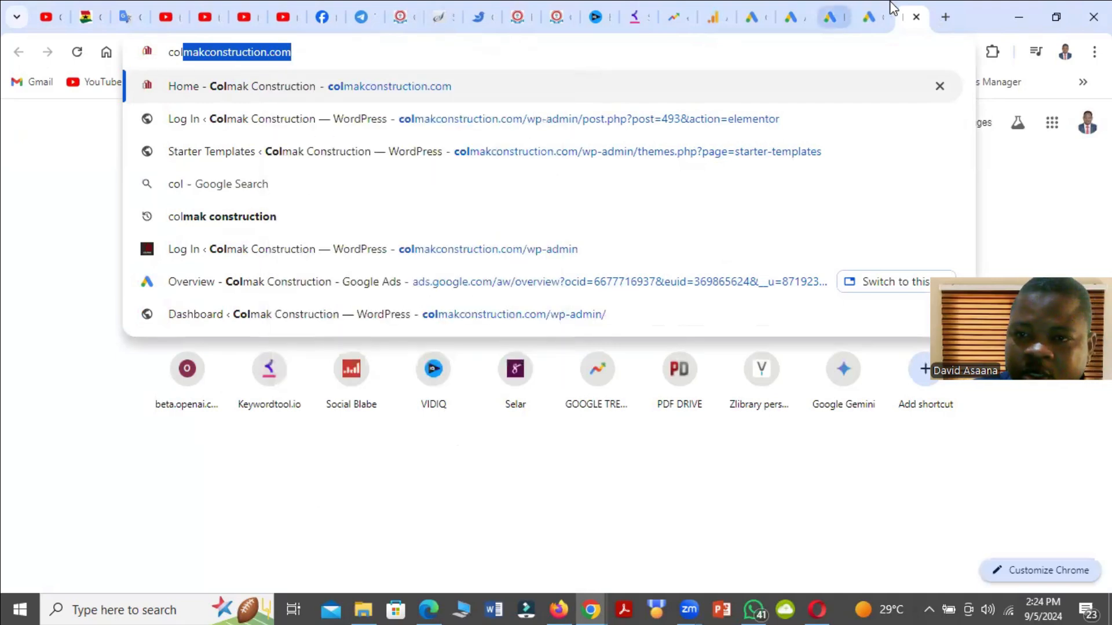
left_click(867, 12)
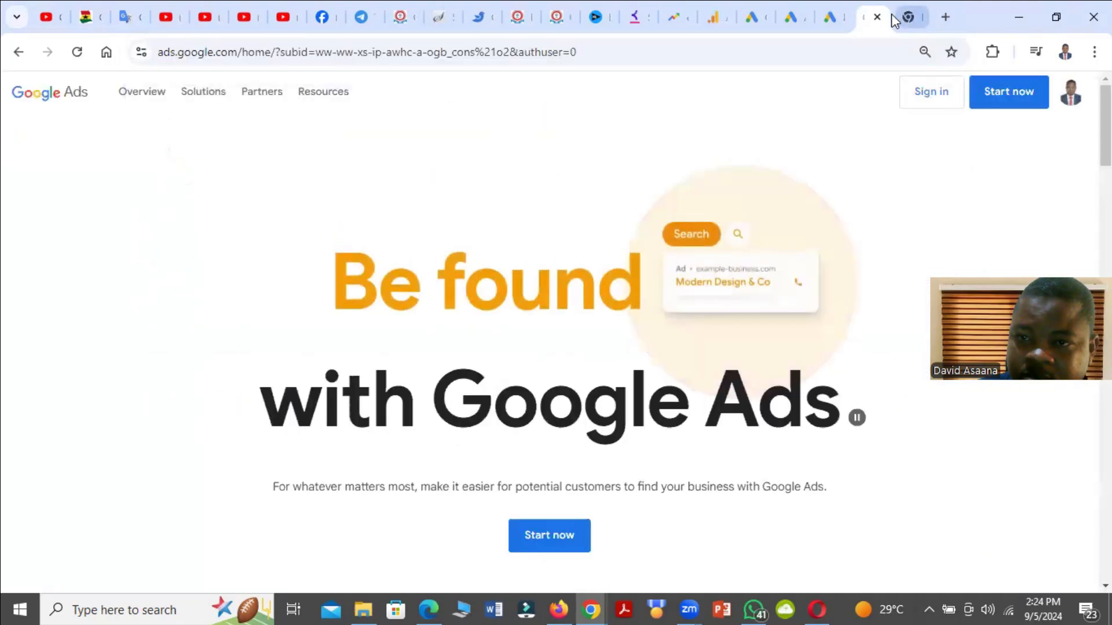
left_click(877, 17)
left_click(813, 20)
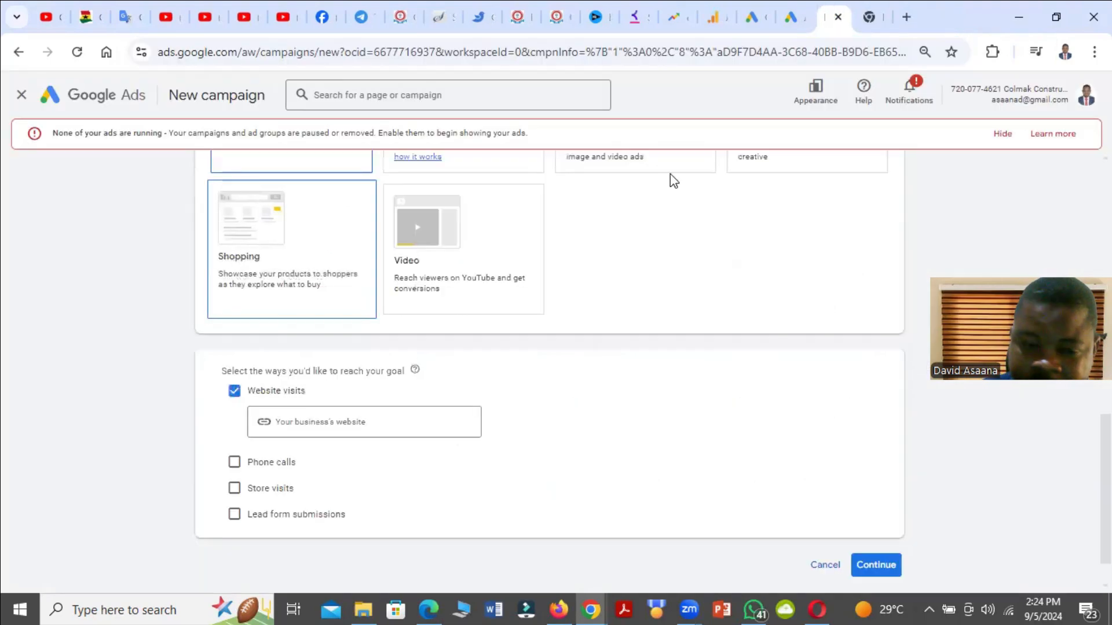
right_click(280, 422)
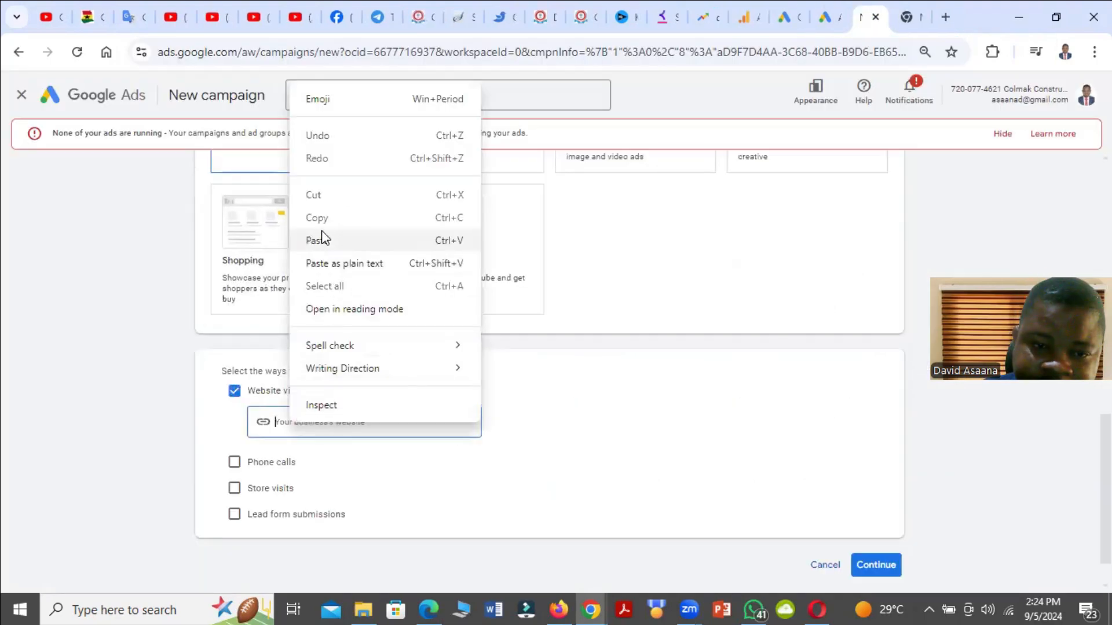
left_click(320, 238)
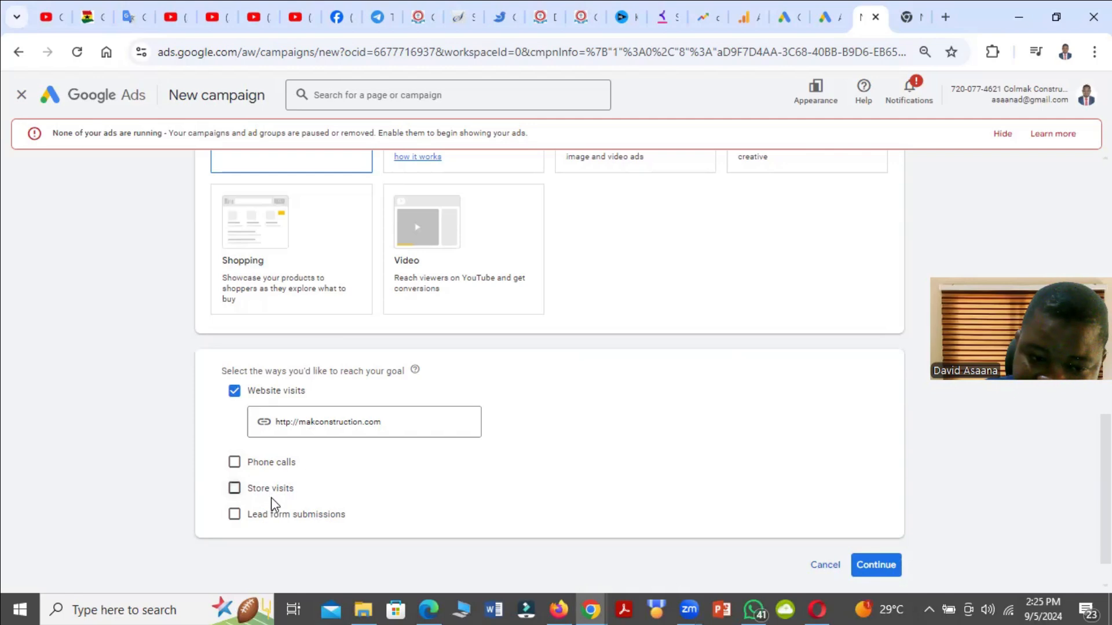
Add lead form submissions as a goal method, name the campaign "Colmak Leads-Search-3" and continue to the bidding settings.
left_click(240, 521)
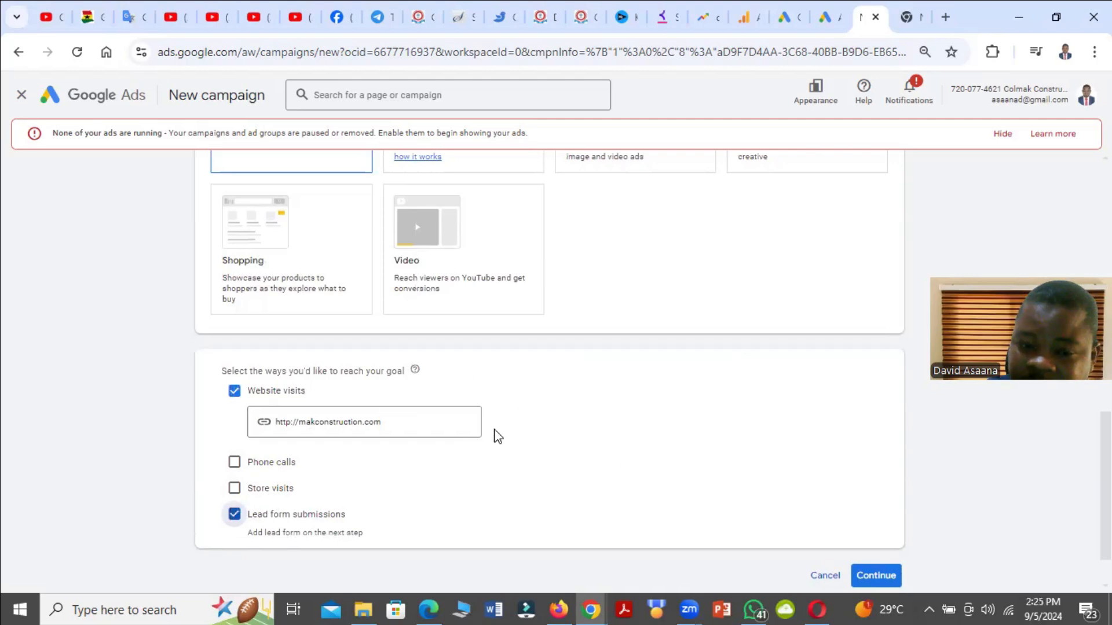
left_click(875, 576)
left_click(306, 449)
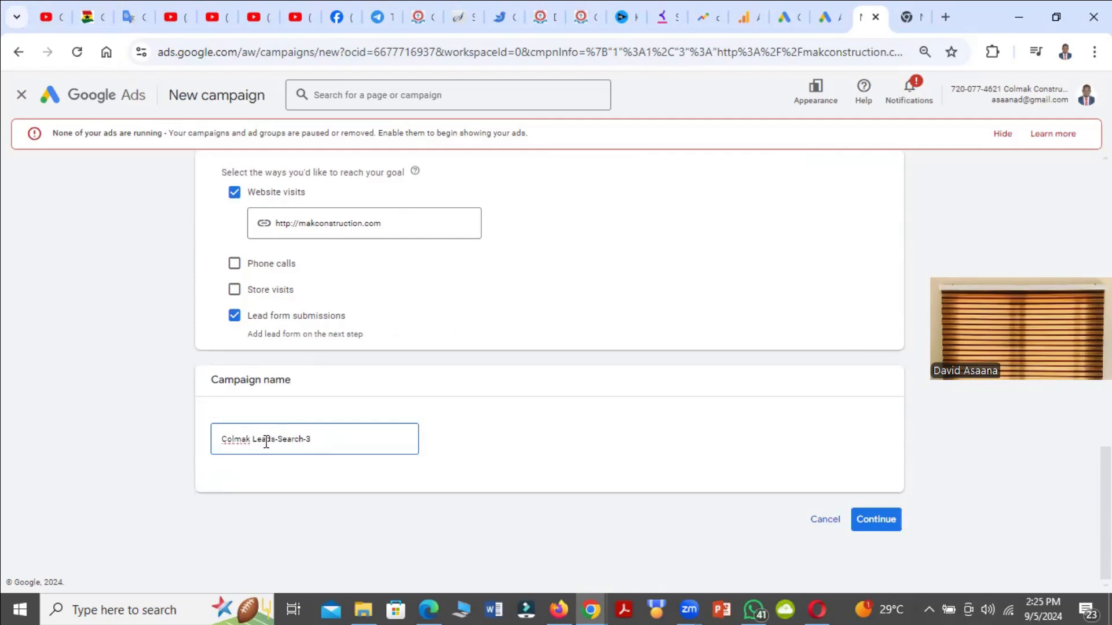
left_click(890, 529)
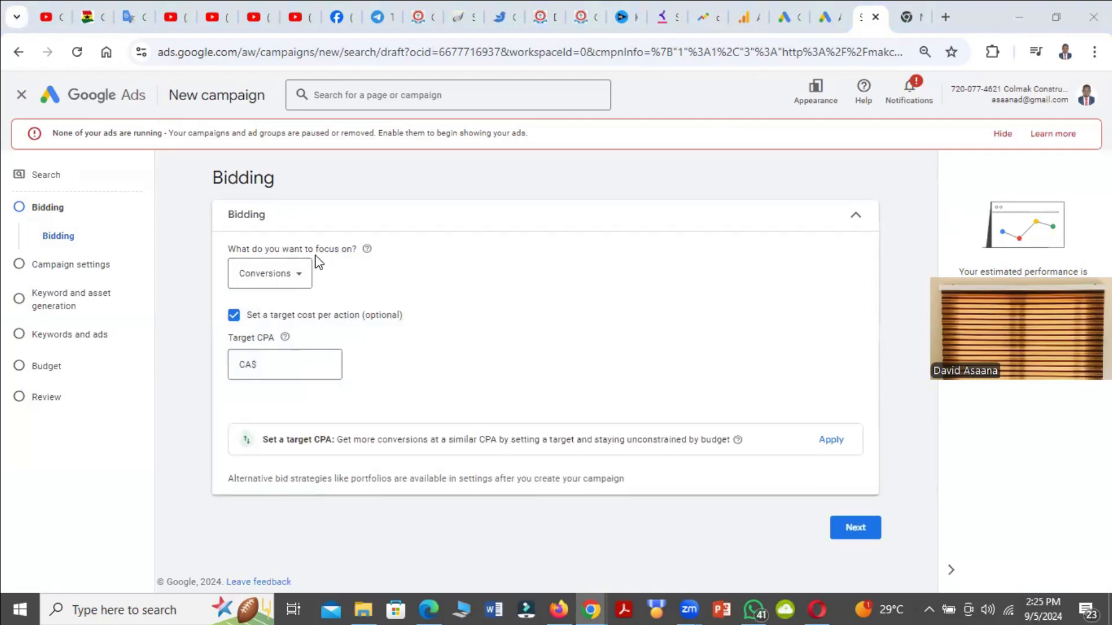
left_click(287, 280)
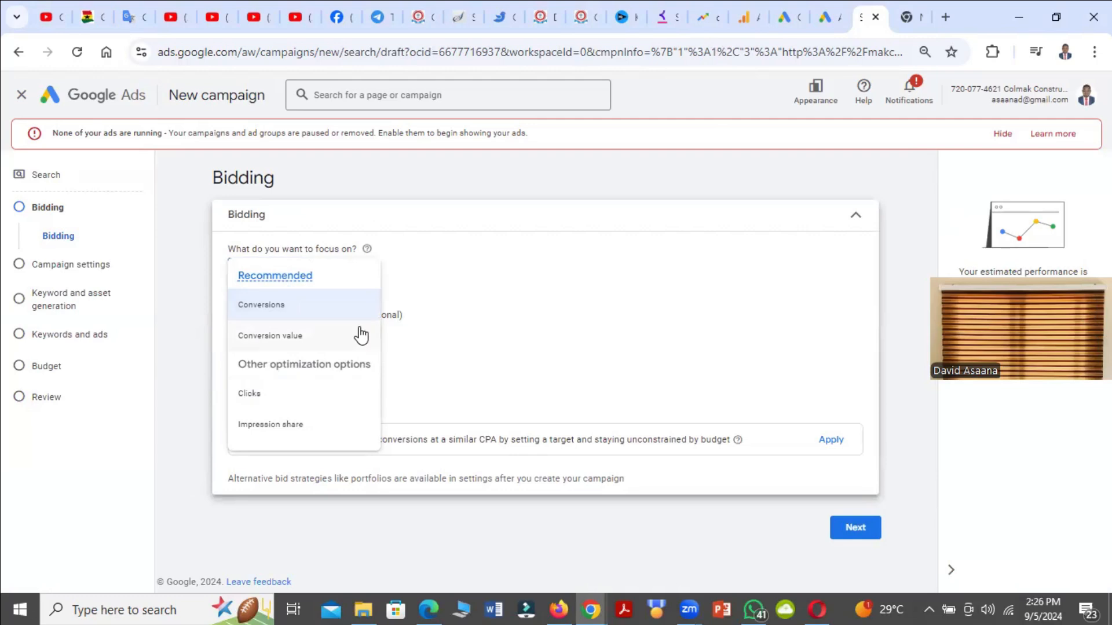
left_click(579, 288)
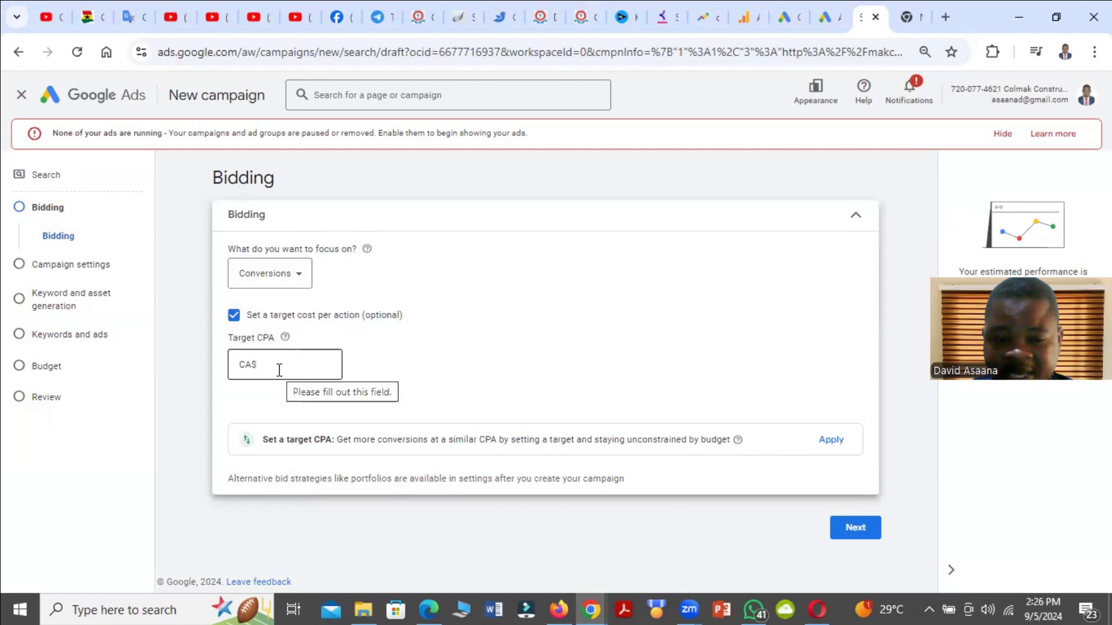
left_click(284, 363)
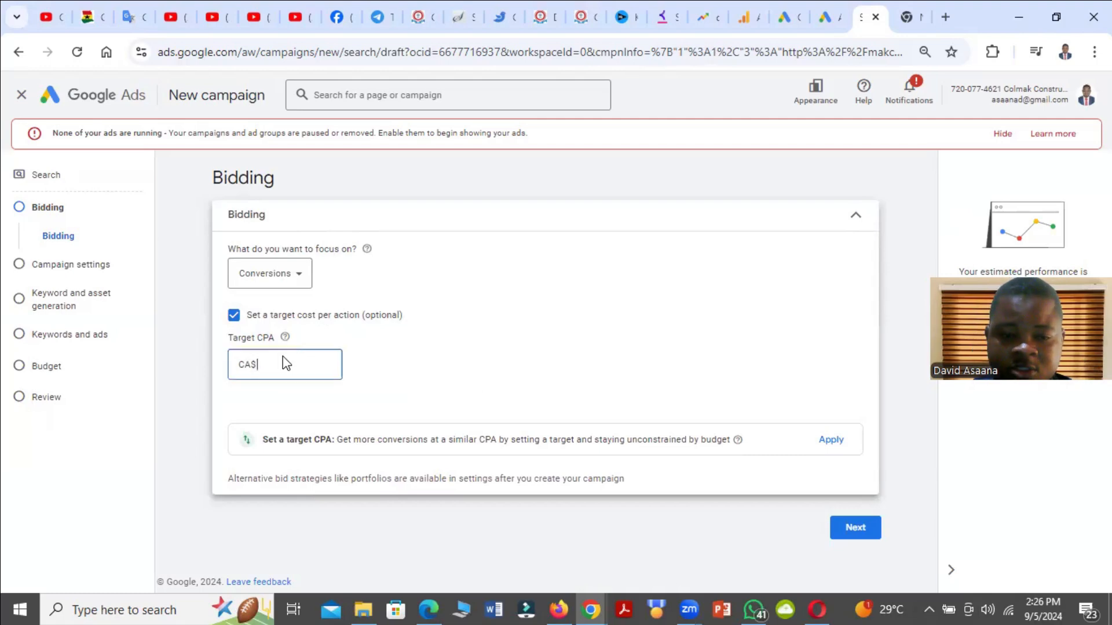
type("1")
key("BackSpace")
type("2")
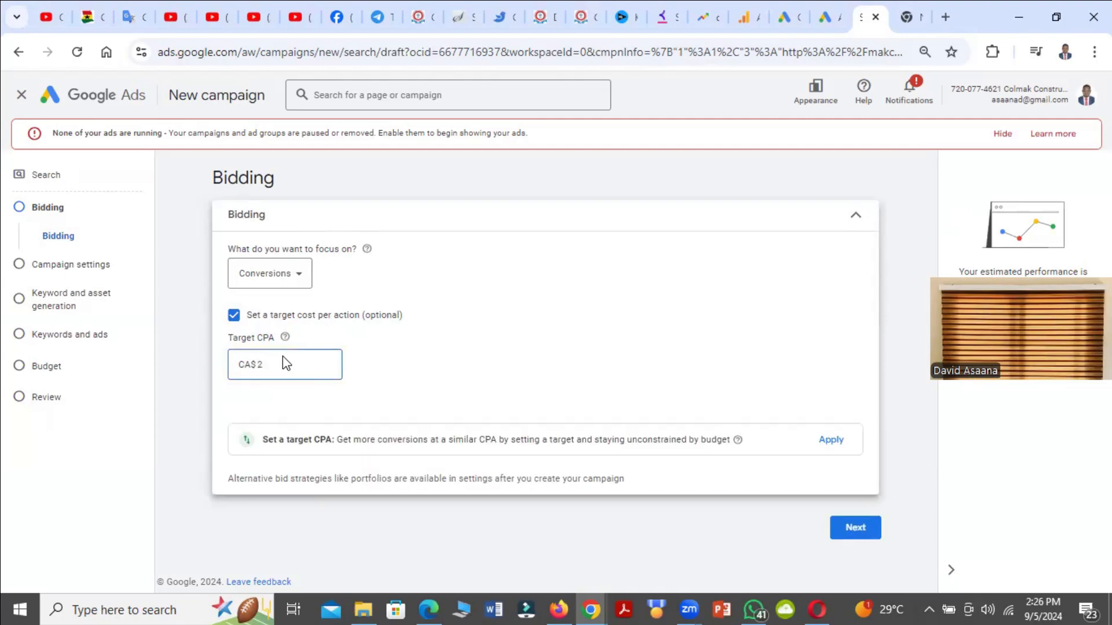
type(".5")
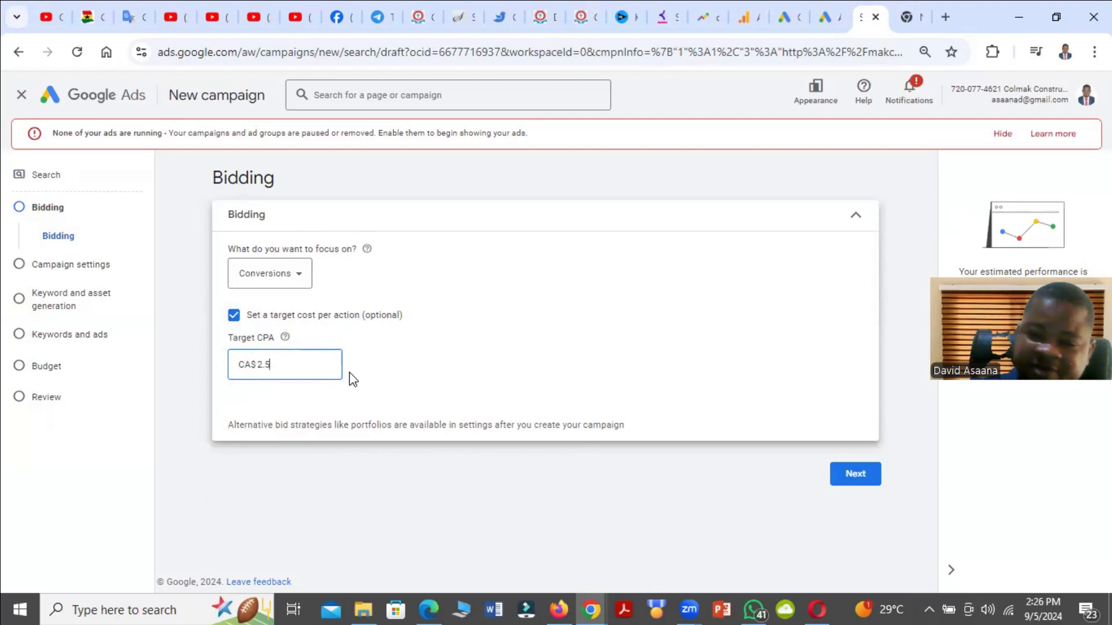
key("BackSpace")
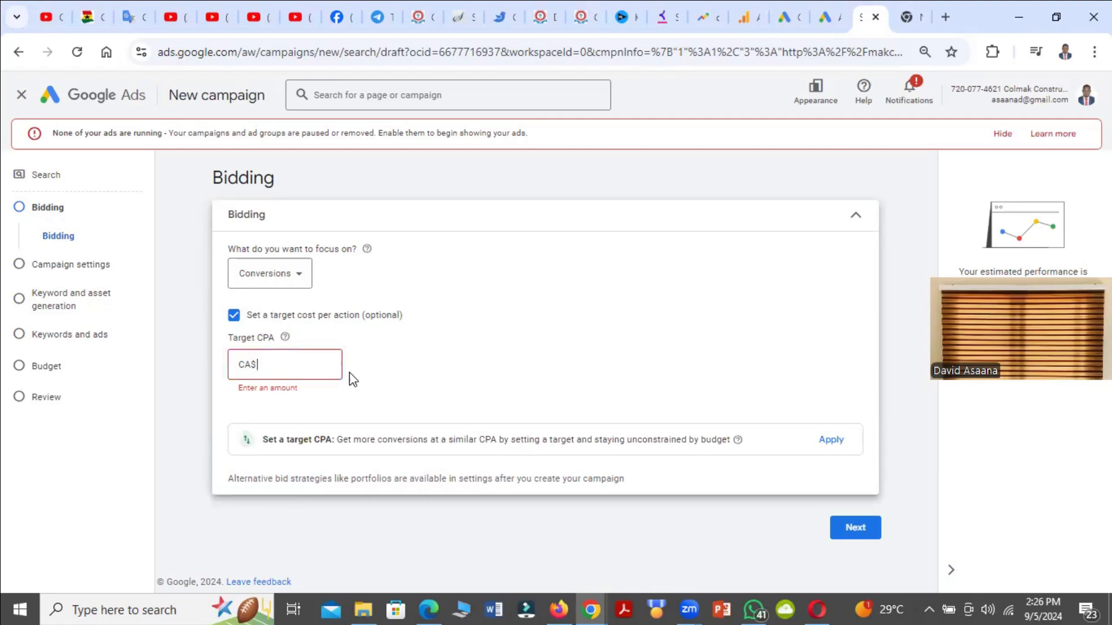
Turn off the optional target cost per action and continue to the campaign settings.
left_click(233, 315)
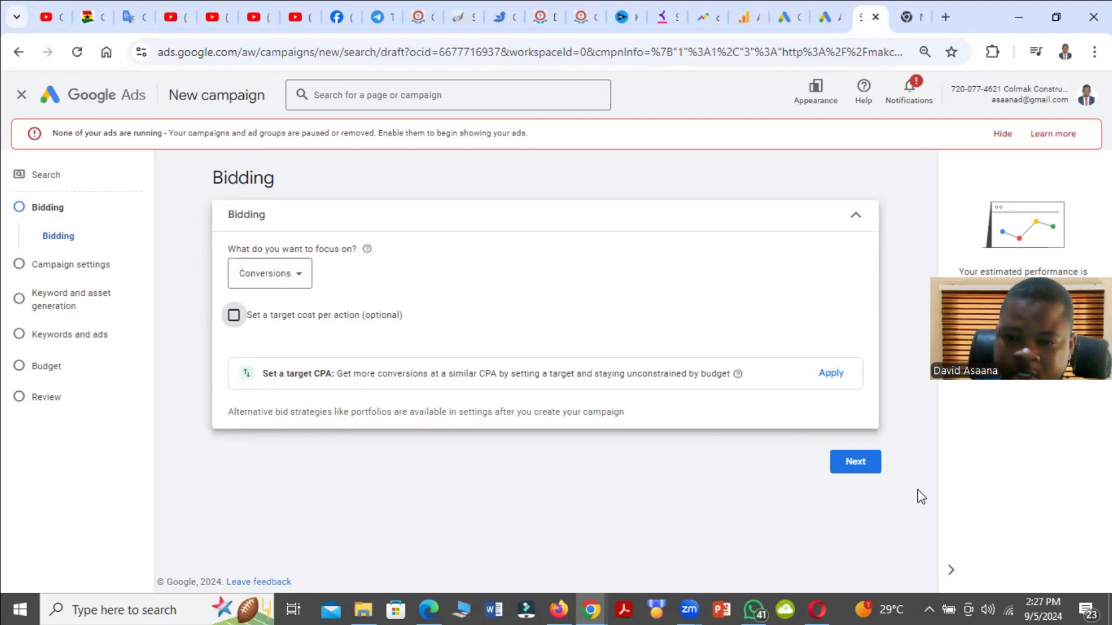
left_click(839, 463)
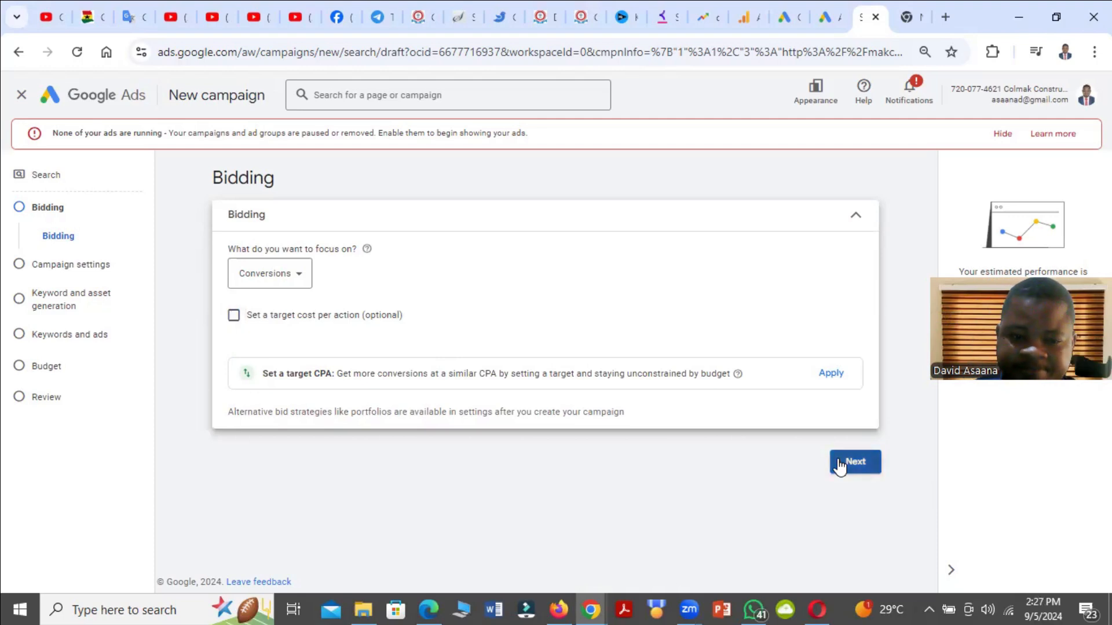
Target the campaign at Canada and limit the location option to Presence: people in or regularly in the included locations.
scroll(423, 347, "down", 4)
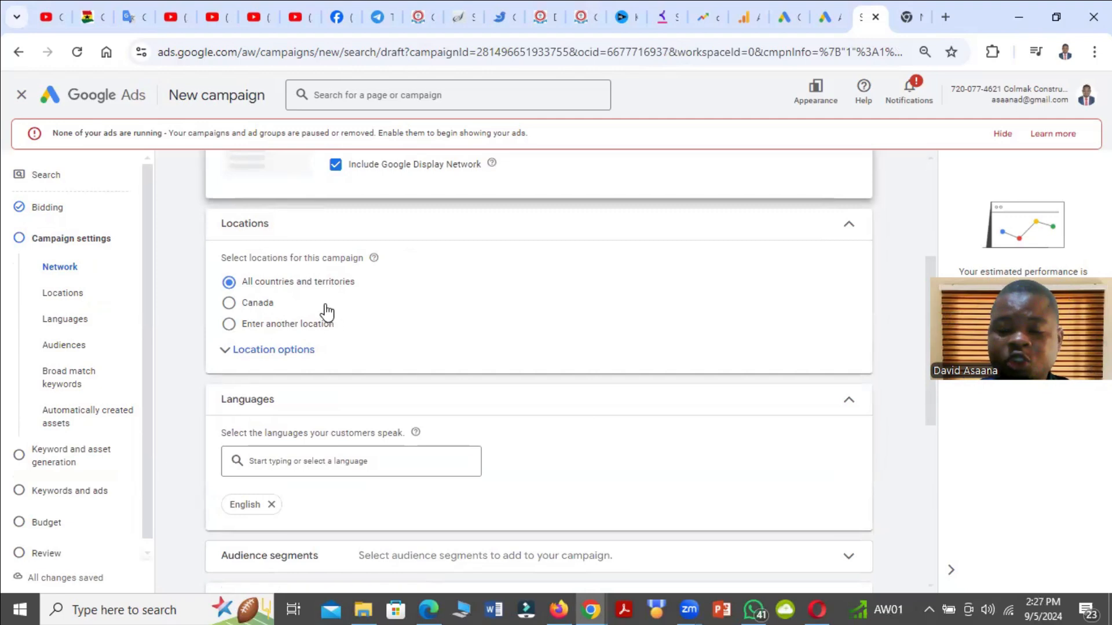
left_click(229, 304)
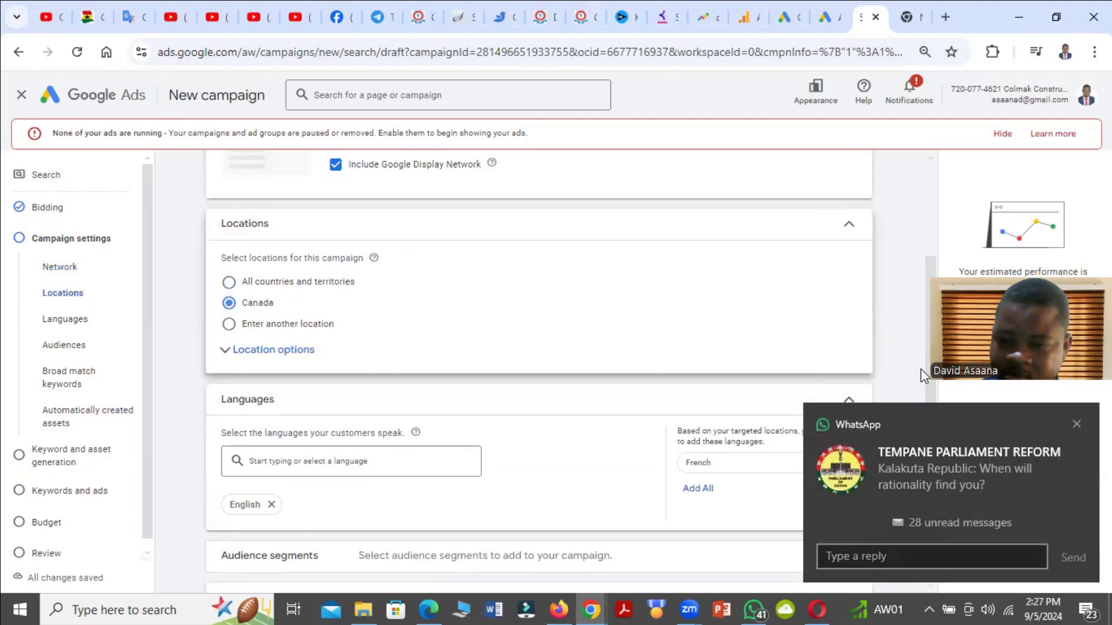
left_click(1077, 424)
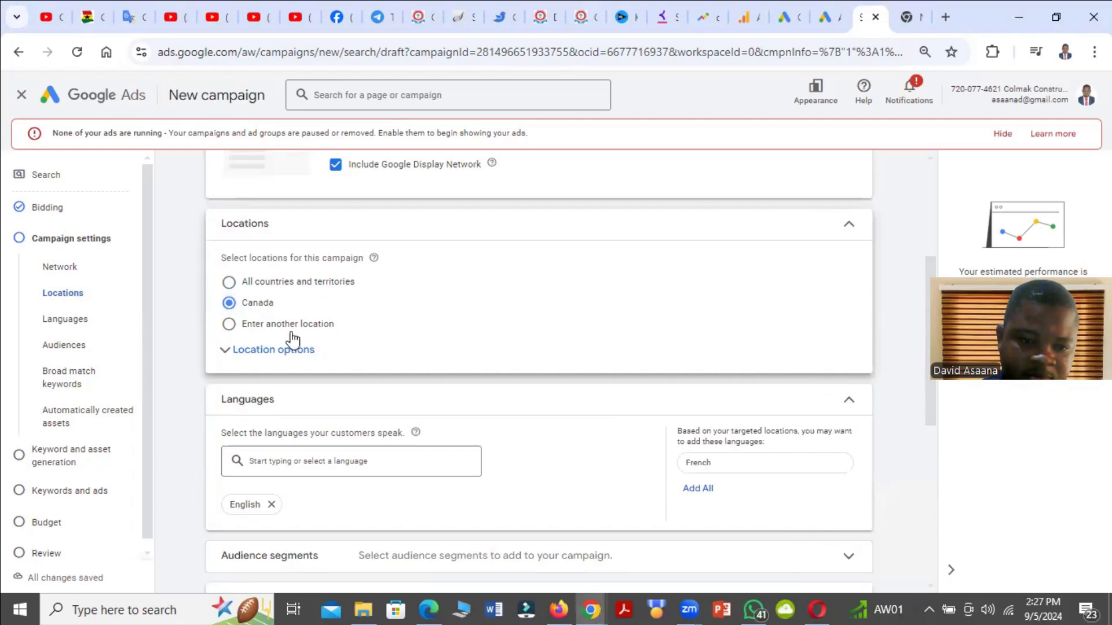
scroll(284, 336, "down", 1)
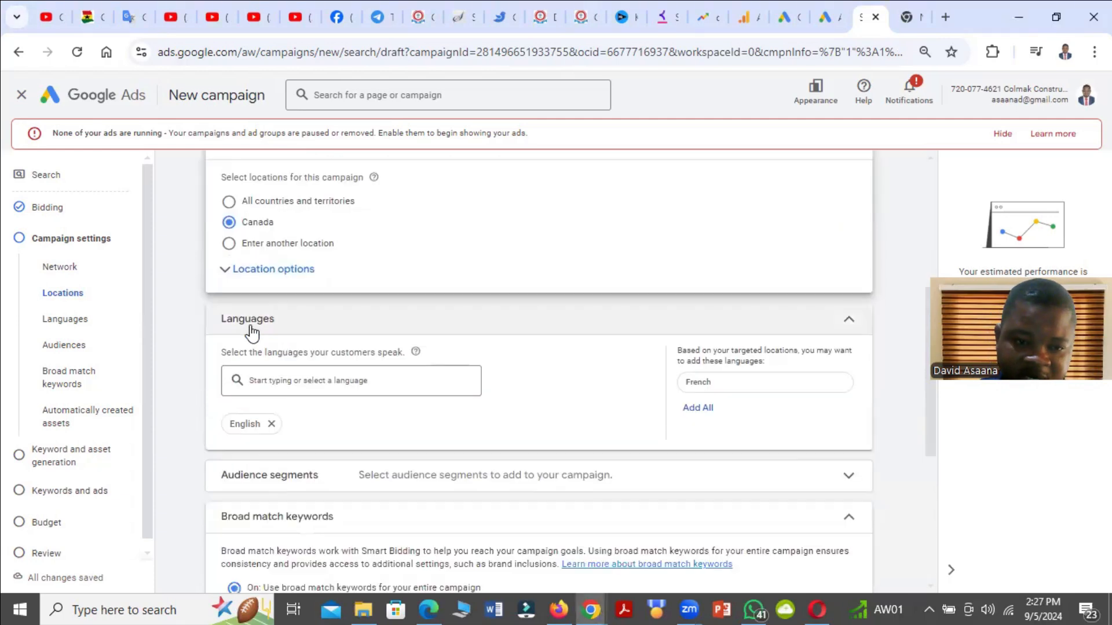
left_click(245, 273)
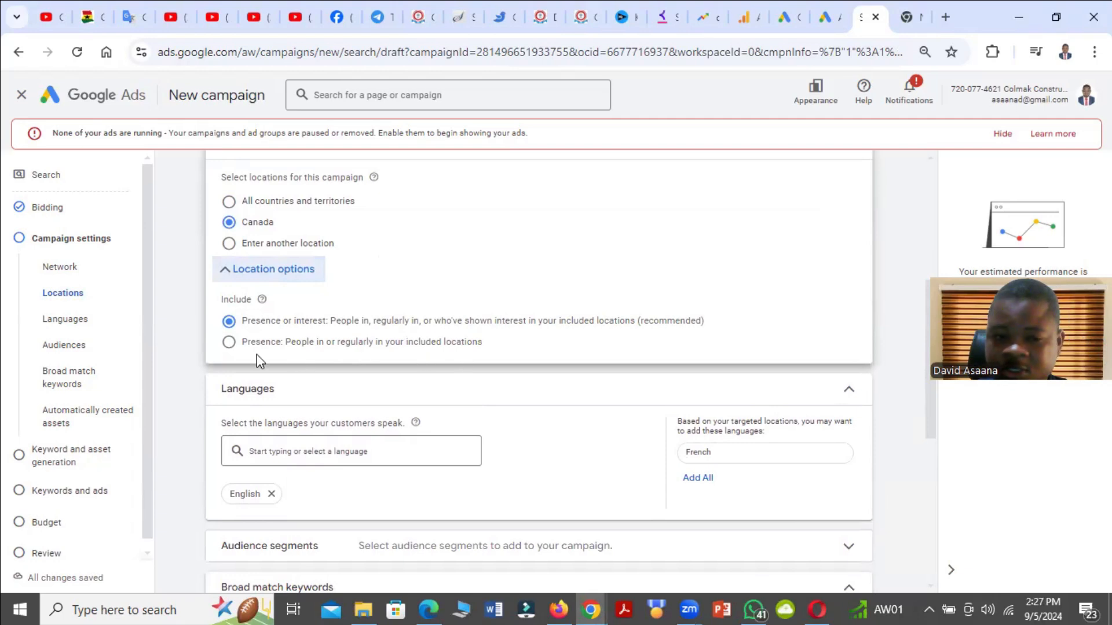
left_click(229, 343)
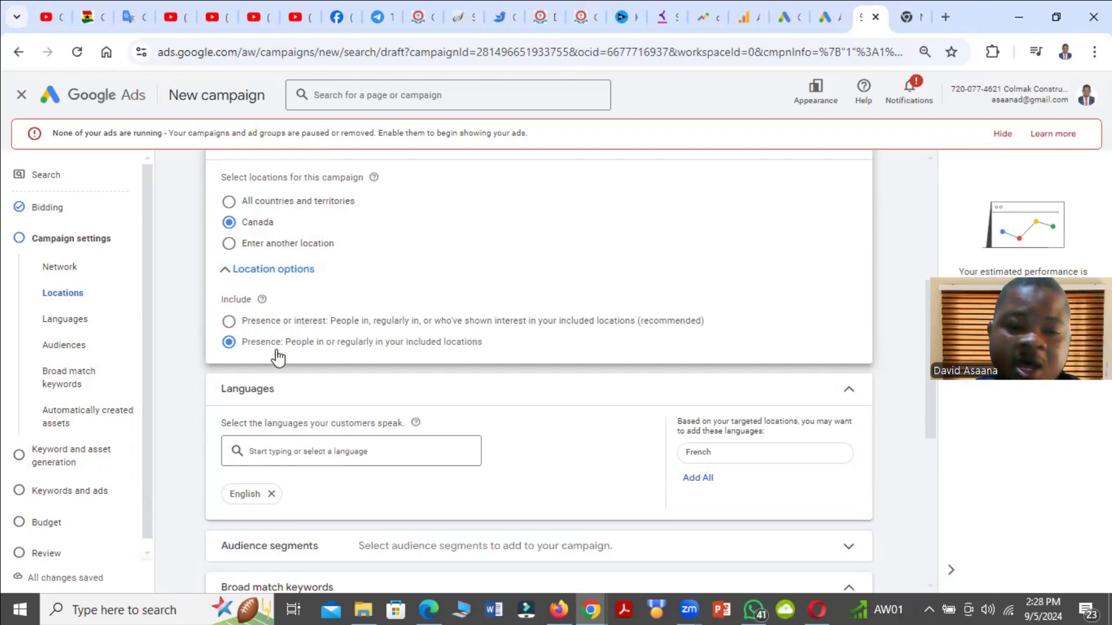
Set the campaign's end date to Sep 30, 2024 and continue to keyword and asset generation.
scroll(225, 353, "down", 3)
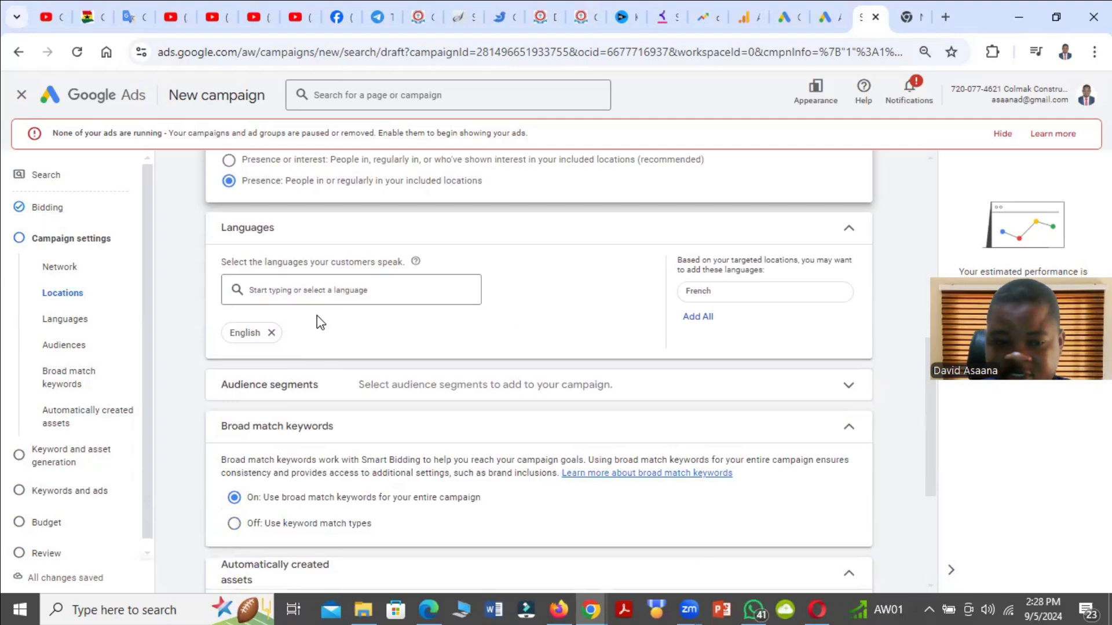
scroll(325, 336, "down", 3)
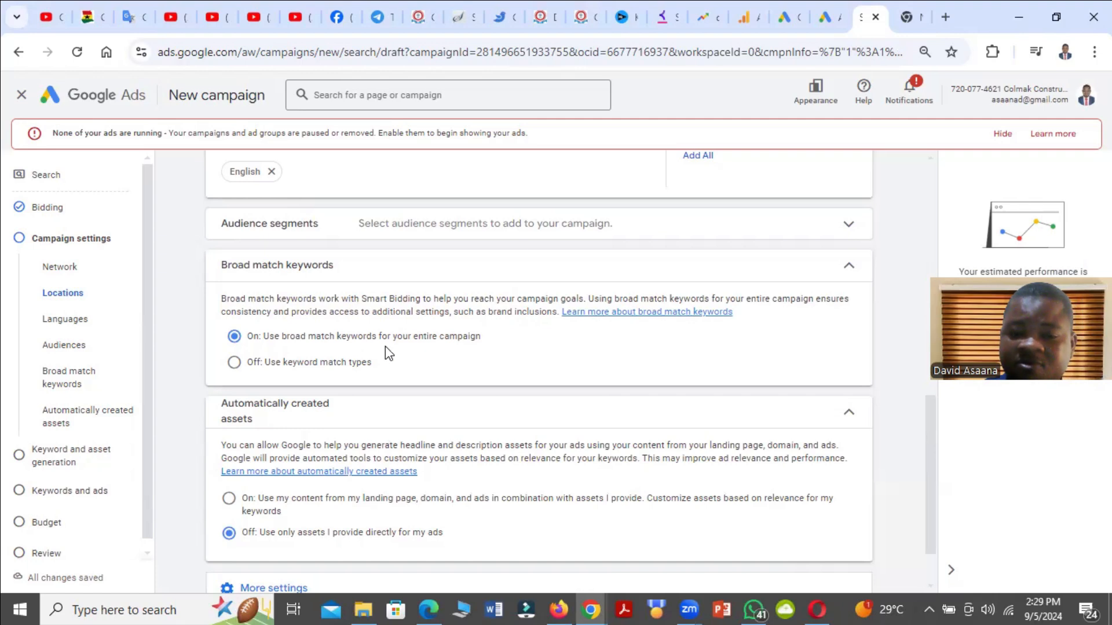
scroll(376, 359, "down", 1)
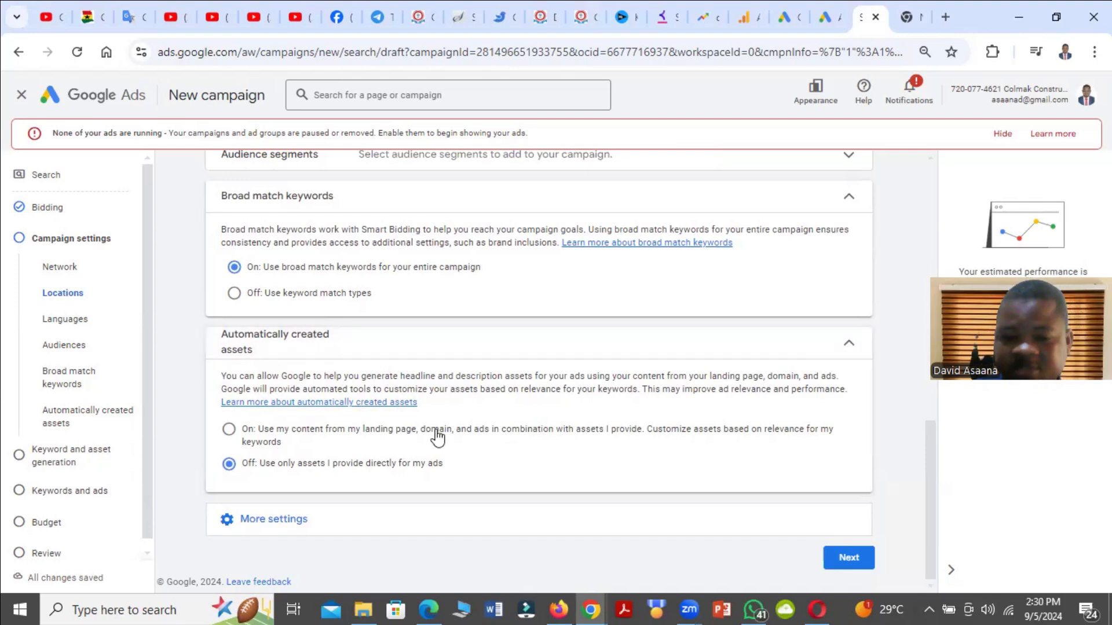
left_click(266, 521)
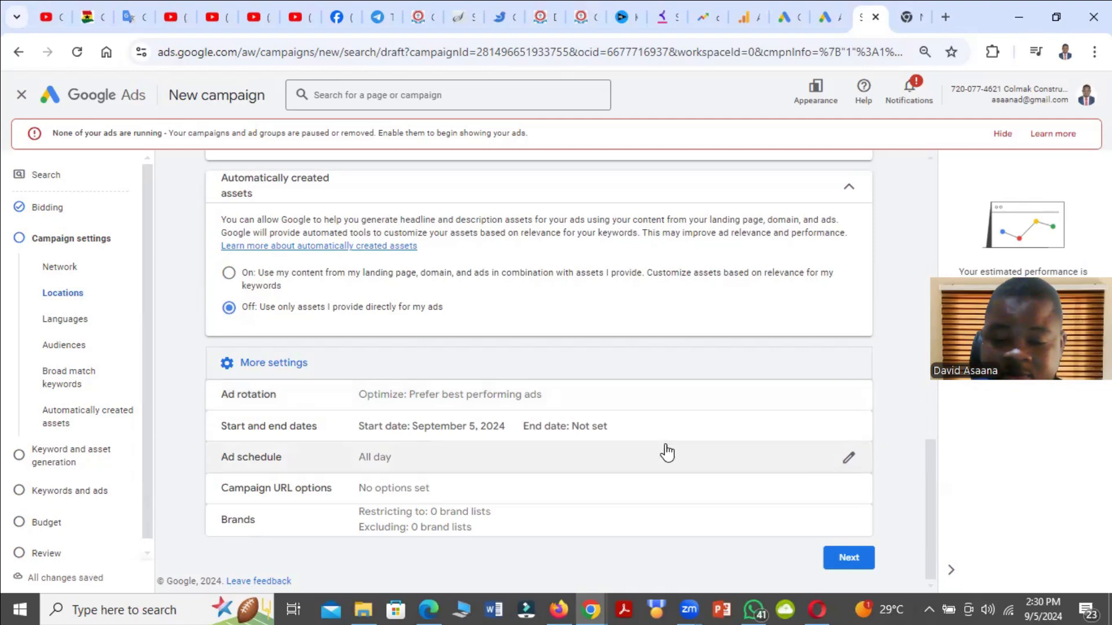
left_click(609, 428)
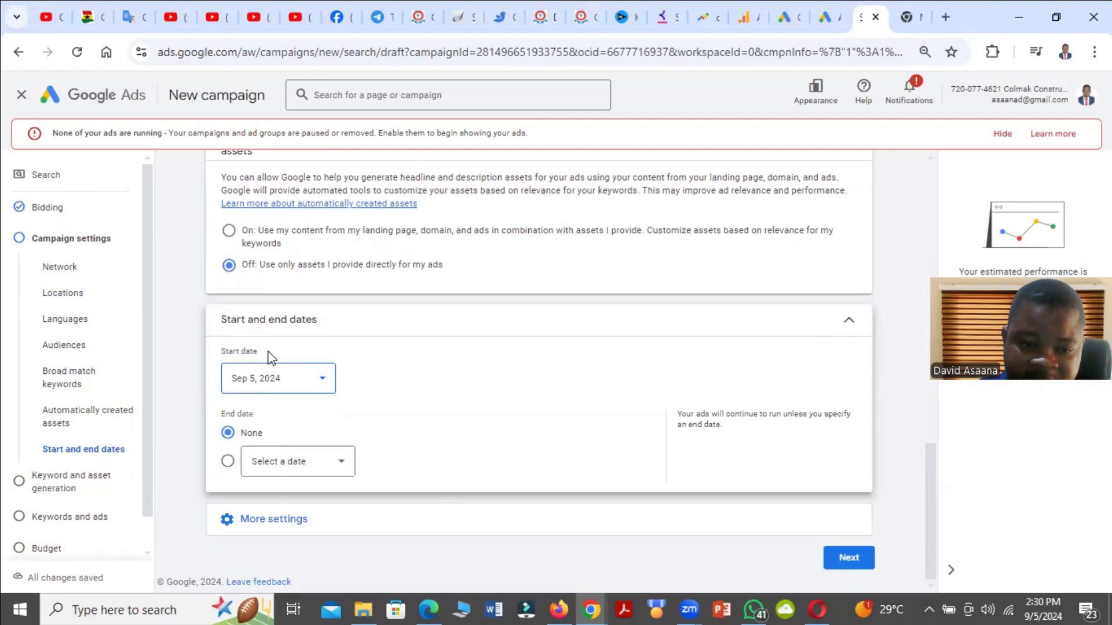
left_click(273, 463)
left_click(274, 443)
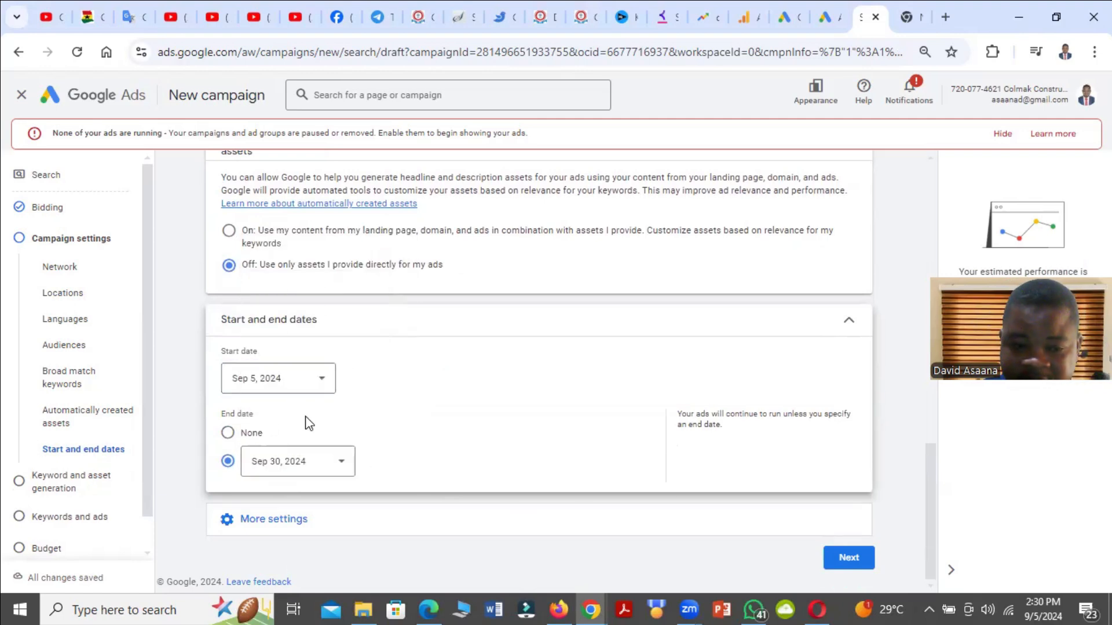
left_click(260, 523)
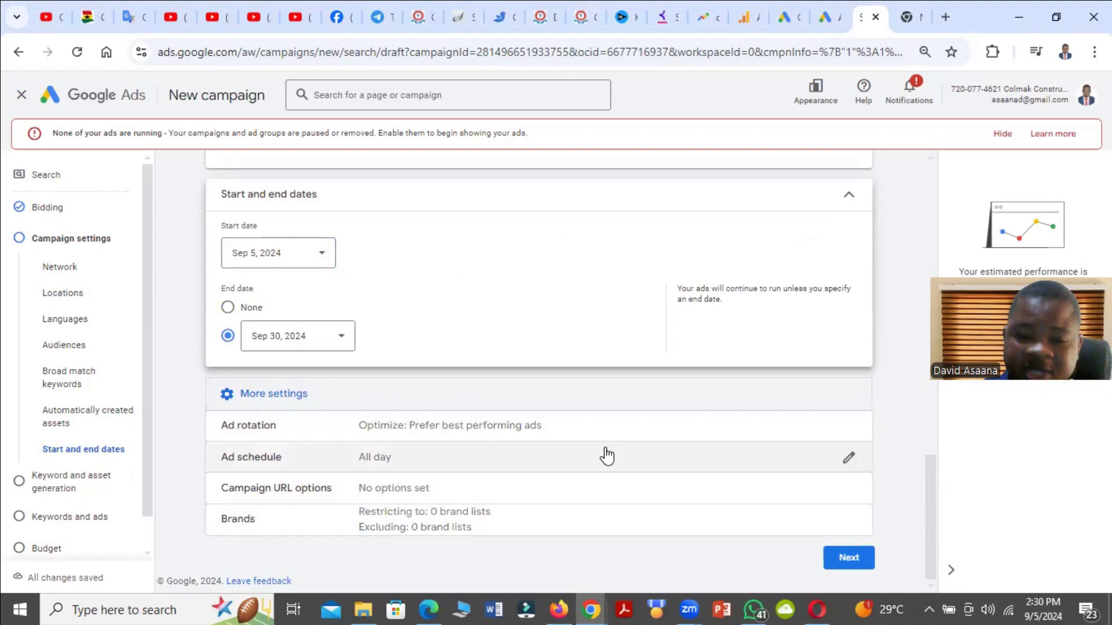
left_click(850, 558)
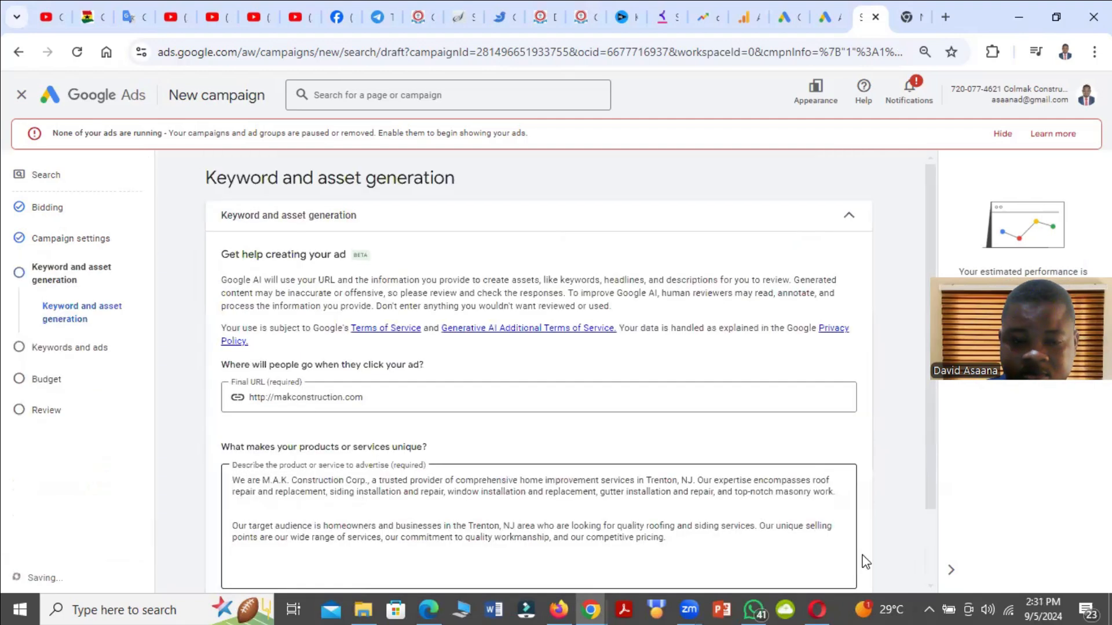
Review the final URL and business description for AI ad creation, and skip the generation of keywords and assets.
scroll(504, 401, "down", 2)
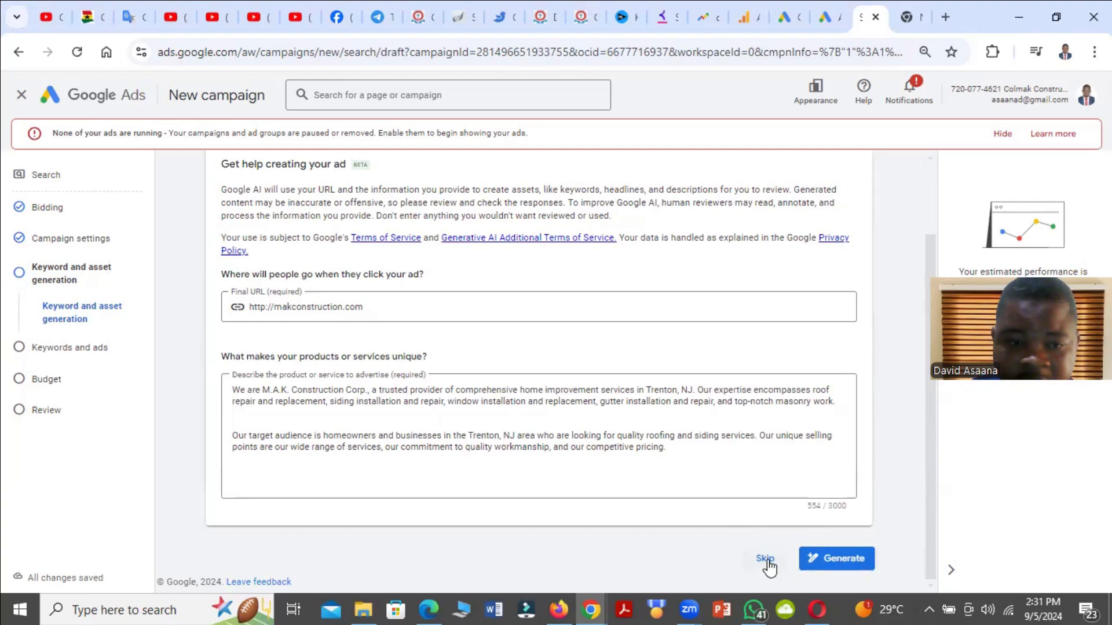
scroll(528, 429, "up", 2)
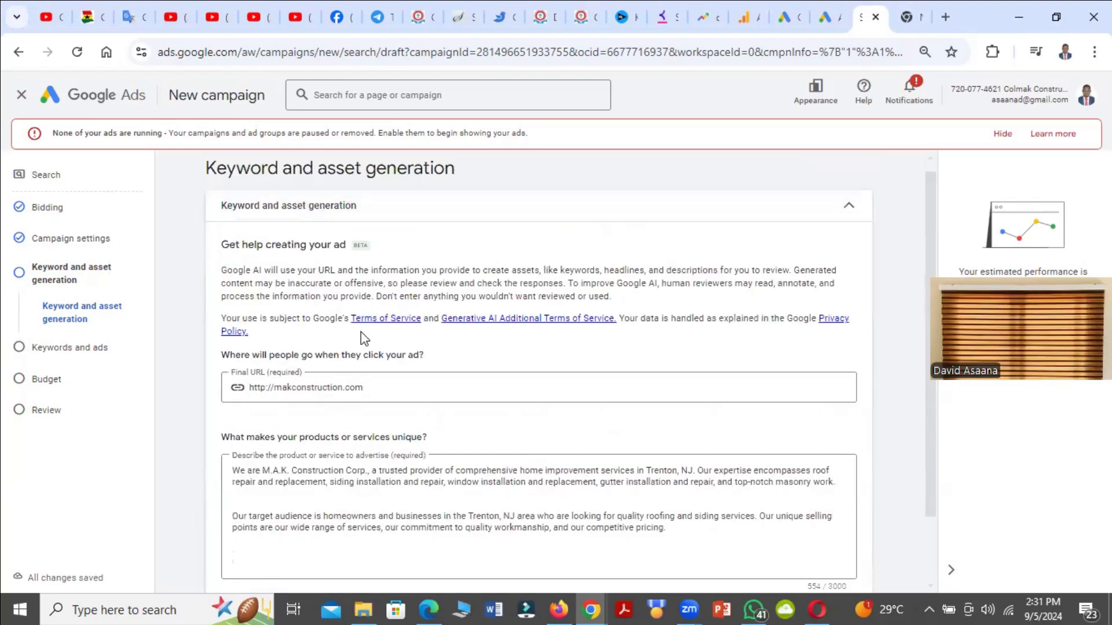
scroll(279, 283, "down", 2)
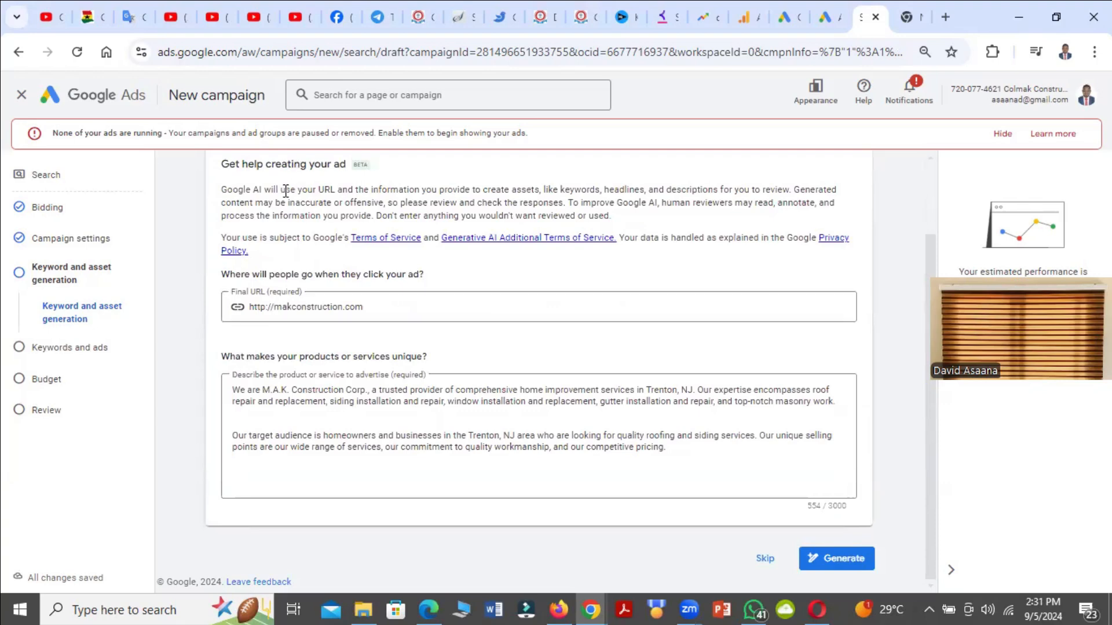
scroll(285, 191, "up", 2)
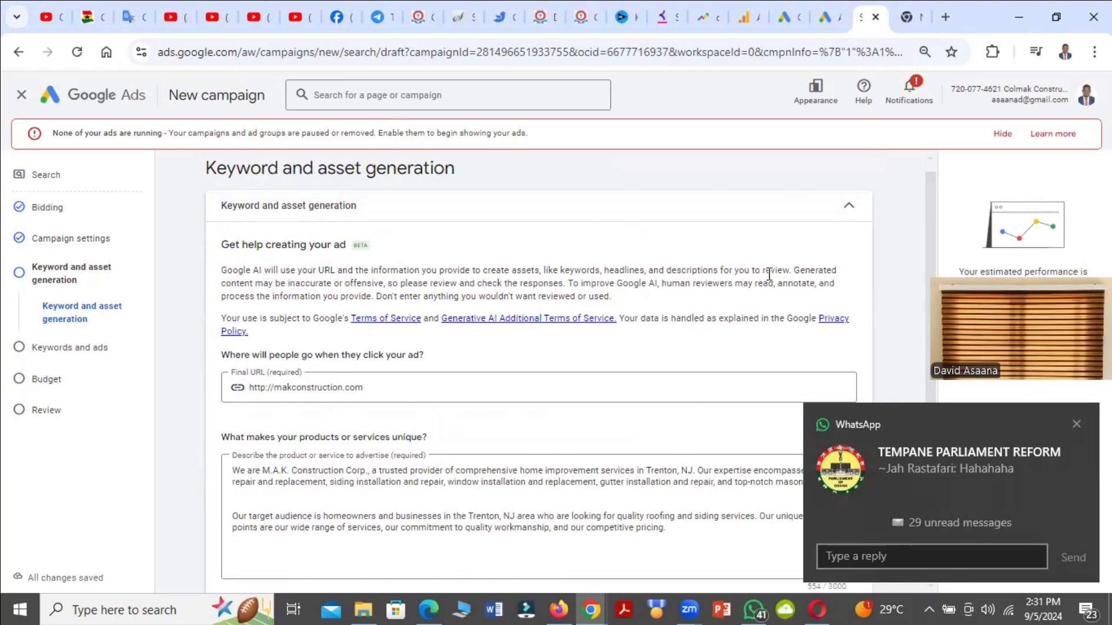
scroll(271, 299, "down", 2)
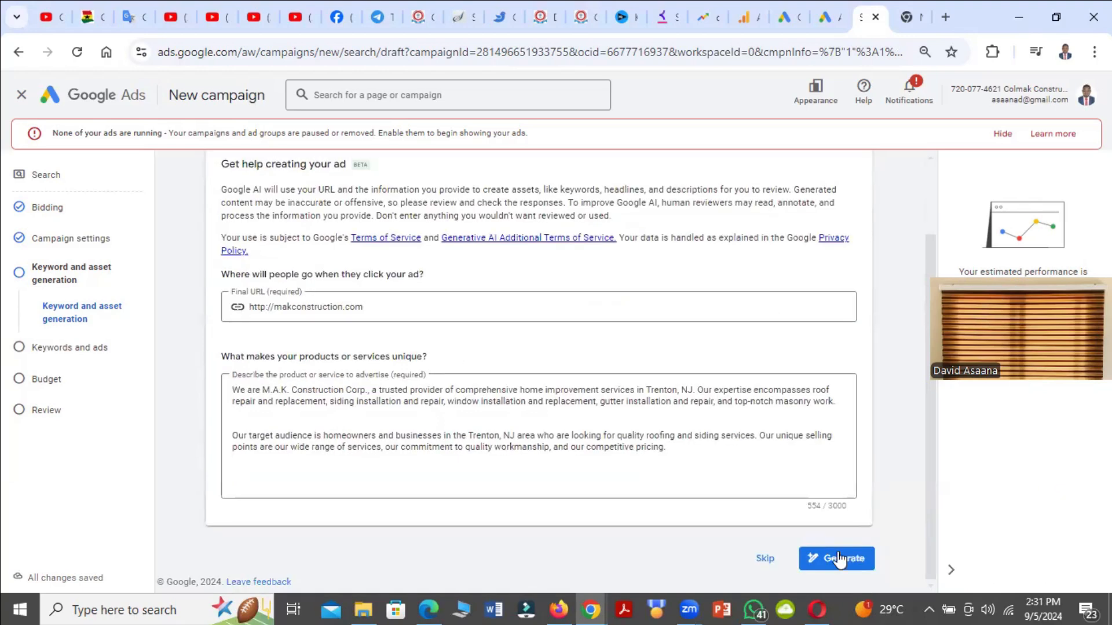
left_click(759, 563)
Examine the prefilled keywords and the ad section of Ad group 1.
scroll(596, 489, "down", 3)
scroll(592, 474, "up", 2)
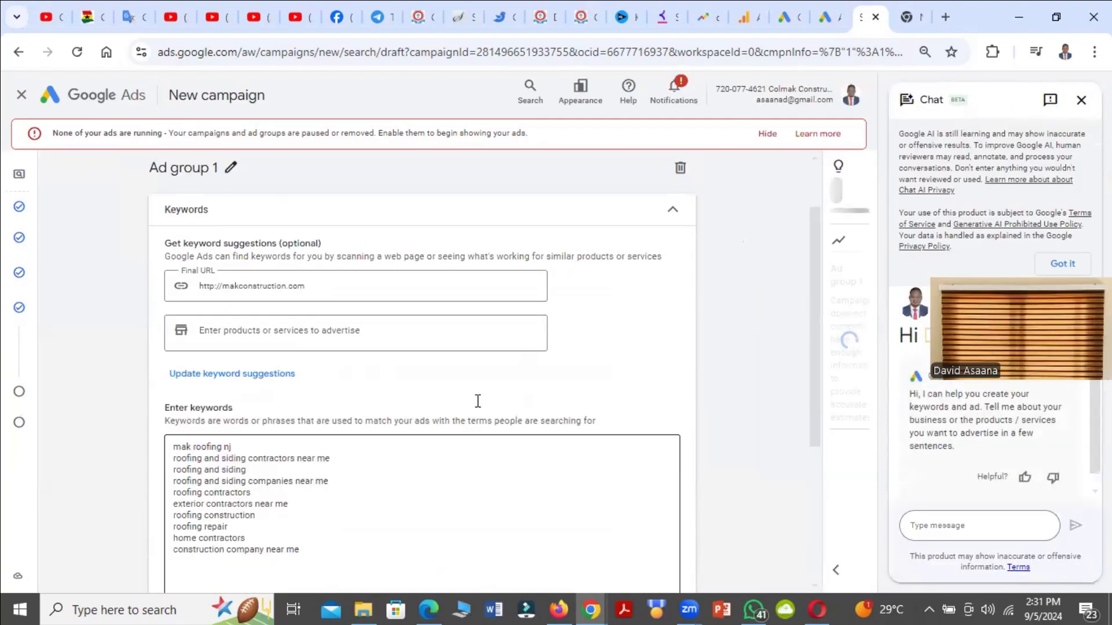
scroll(478, 401, "down", 3)
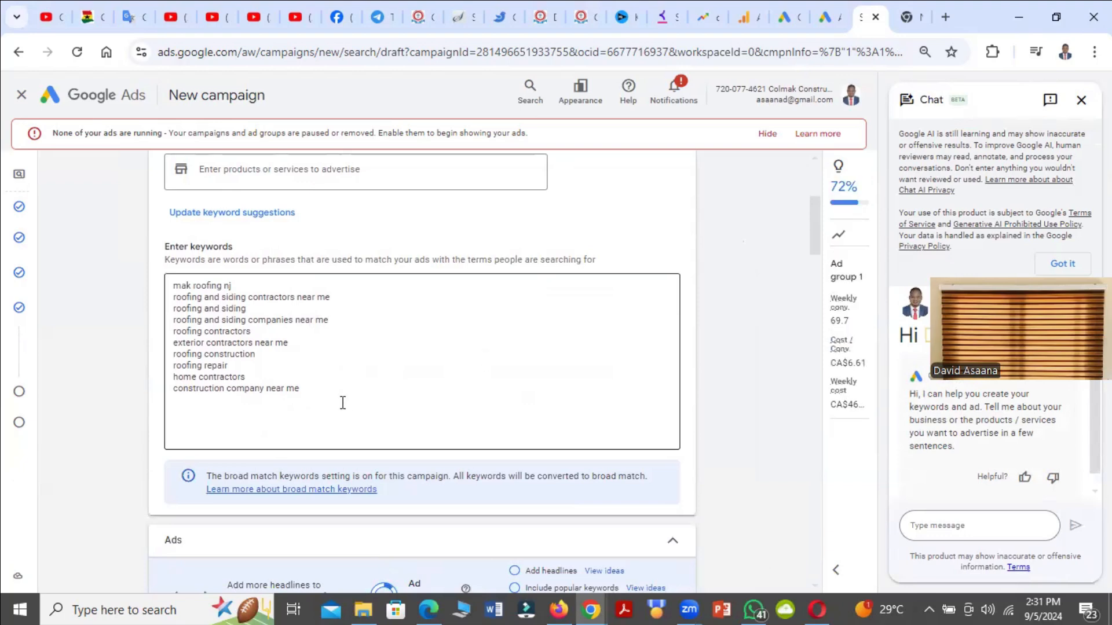
scroll(347, 403, "down", 3)
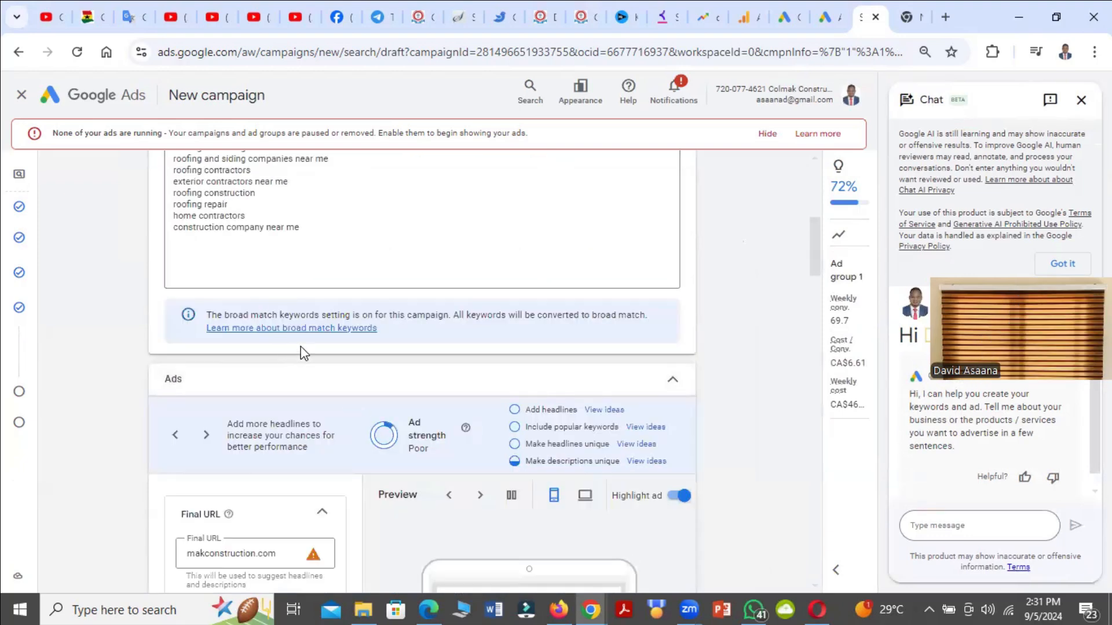
scroll(304, 353, "up", 3)
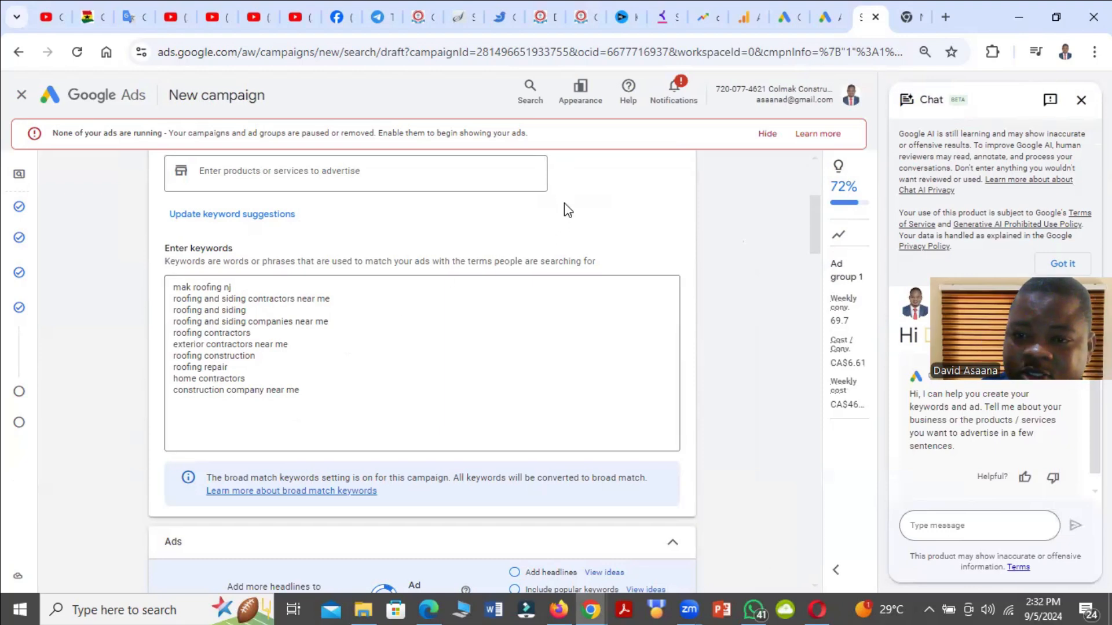
Switch to the account overview in the other browser tab and examine the keyword performance and top searches of existing campaigns.
left_click(828, 9)
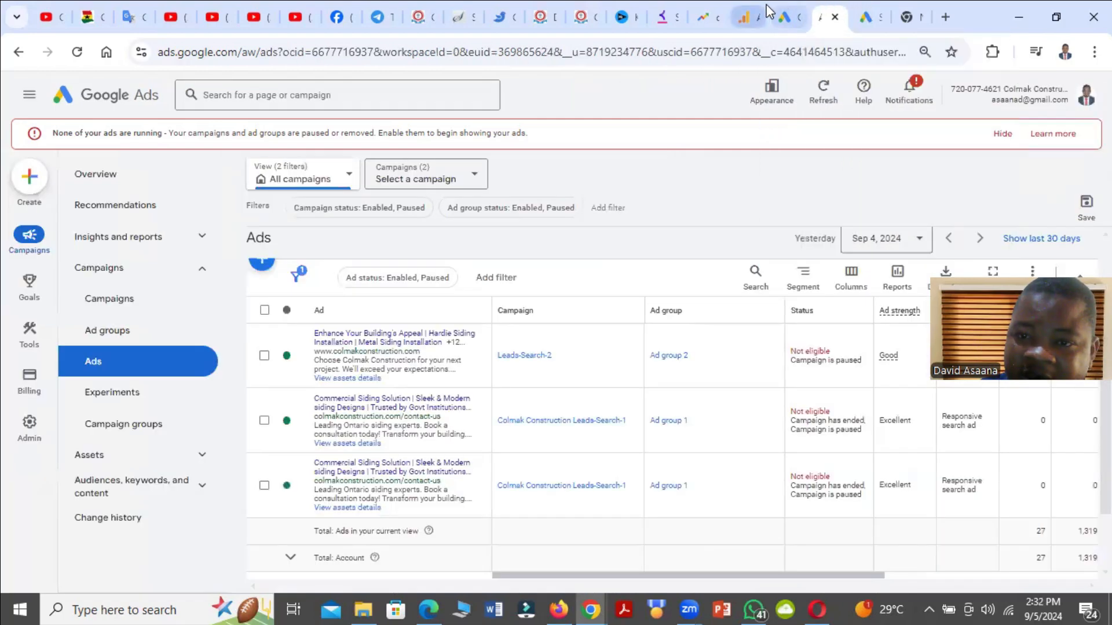
left_click(789, 11)
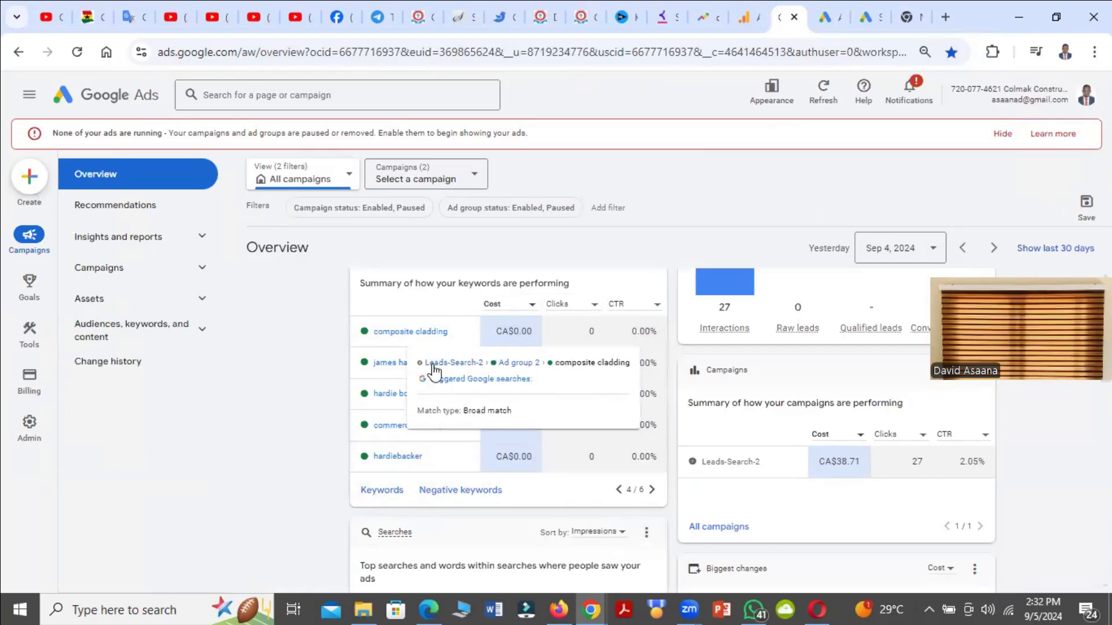
scroll(504, 393, "down", 4)
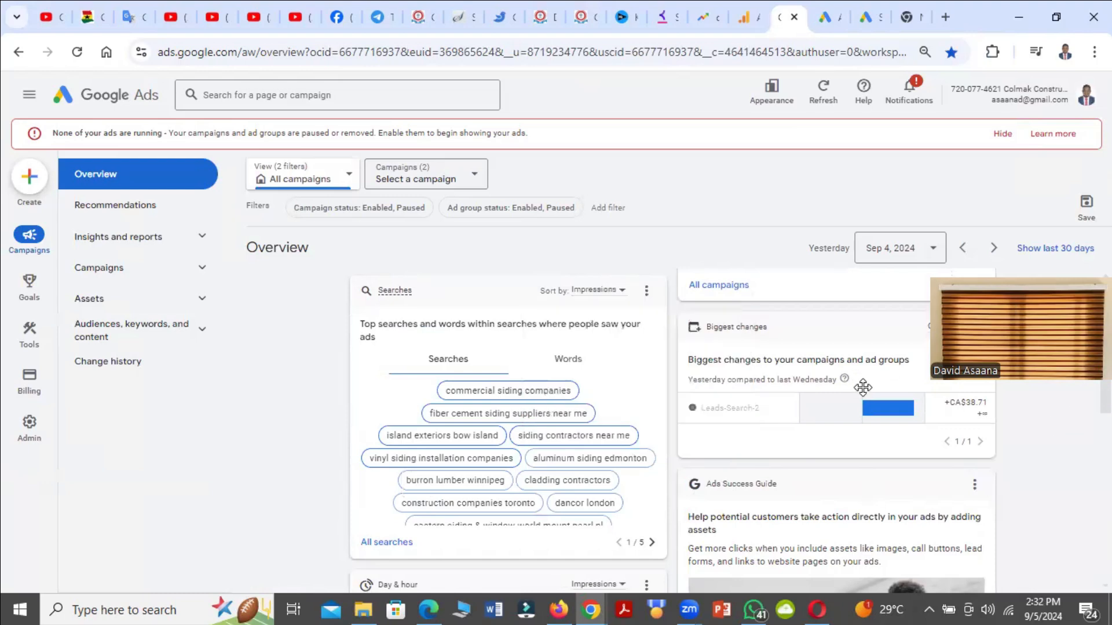
mouse_move(582, 399)
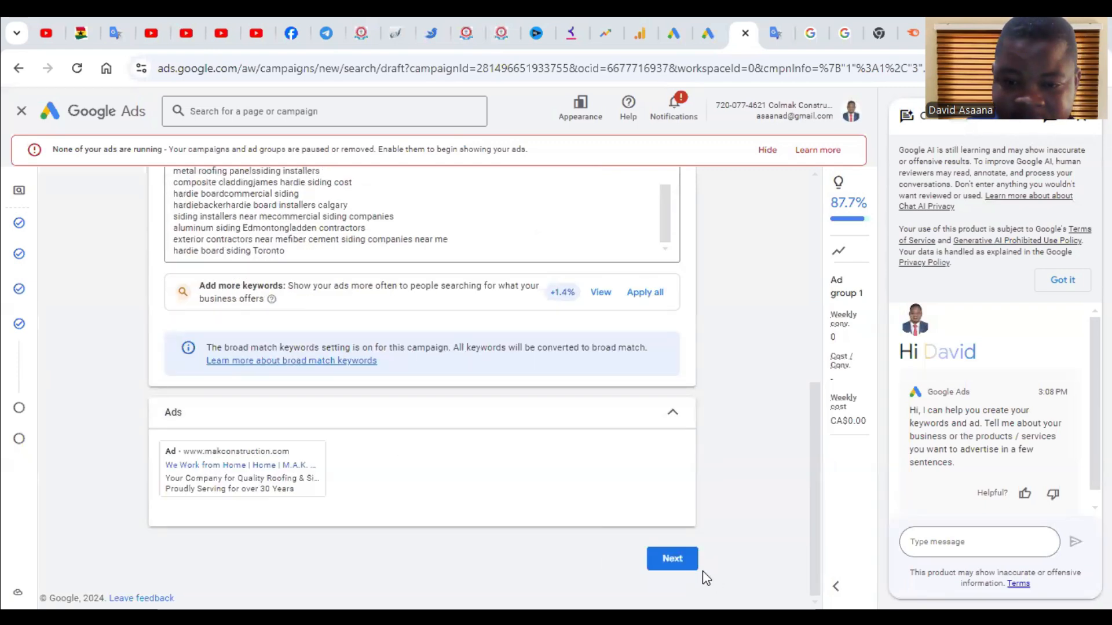
Open the existing makconstruction.com ad in Ad group 1 for editing.
left_click(672, 559)
left_click(321, 426)
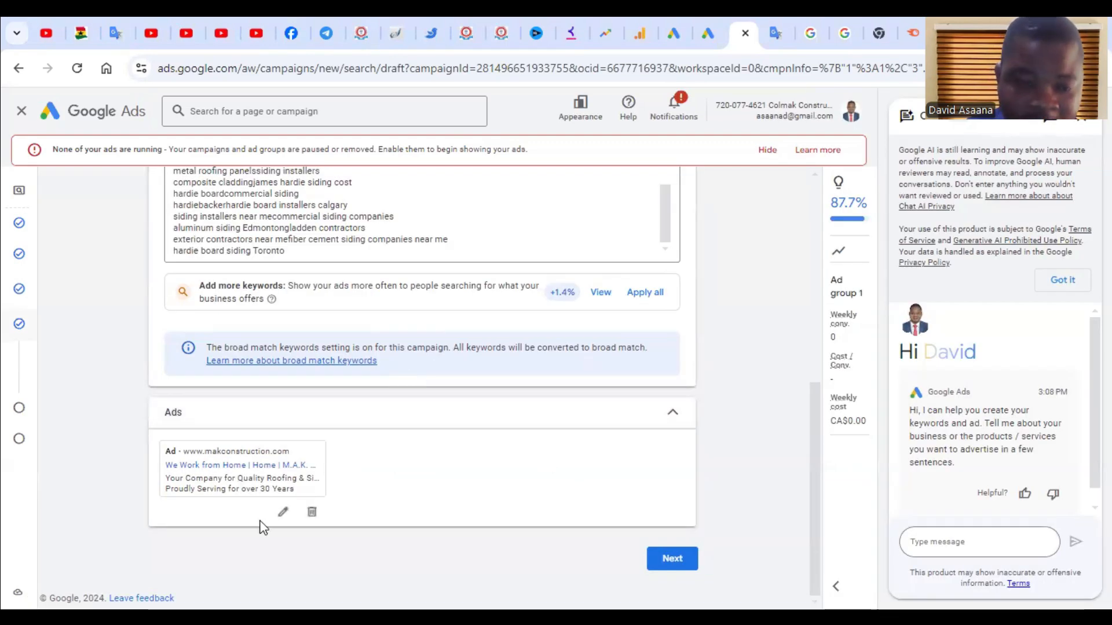
left_click(283, 513)
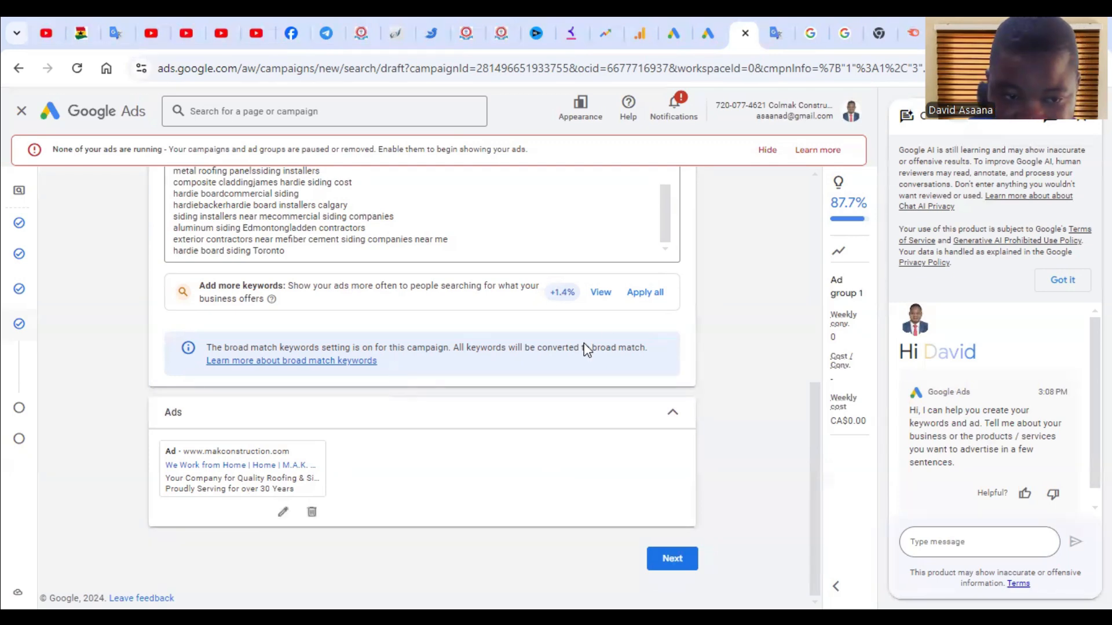
Examine the ad's final URL, display path, suggested headline keywords and prefilled headlines.
scroll(415, 404, "down", 3)
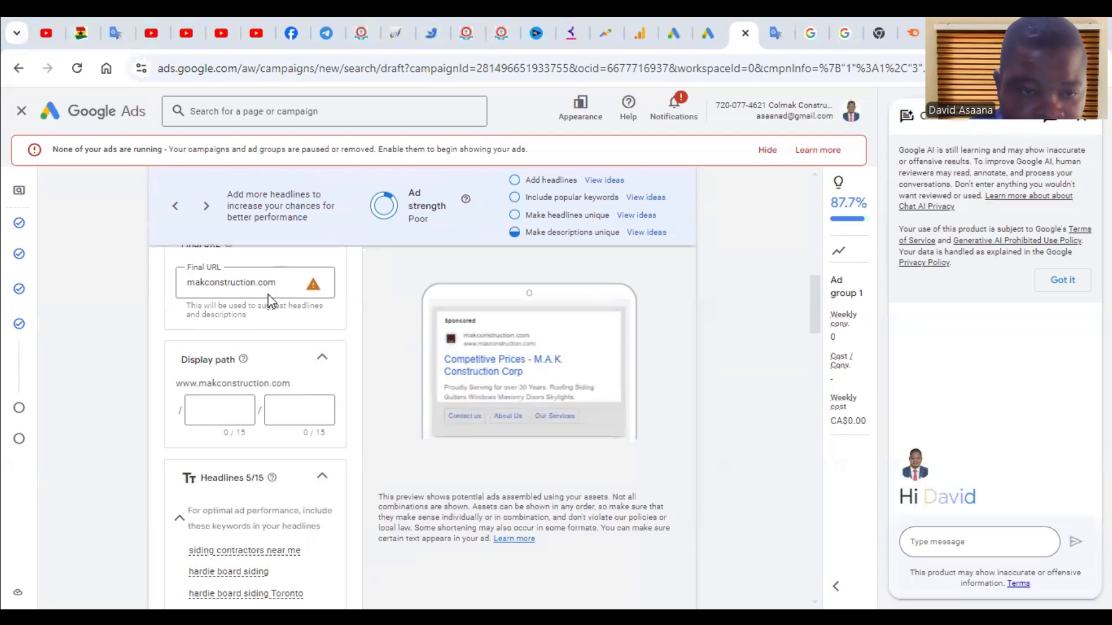
scroll(277, 317, "up", 2)
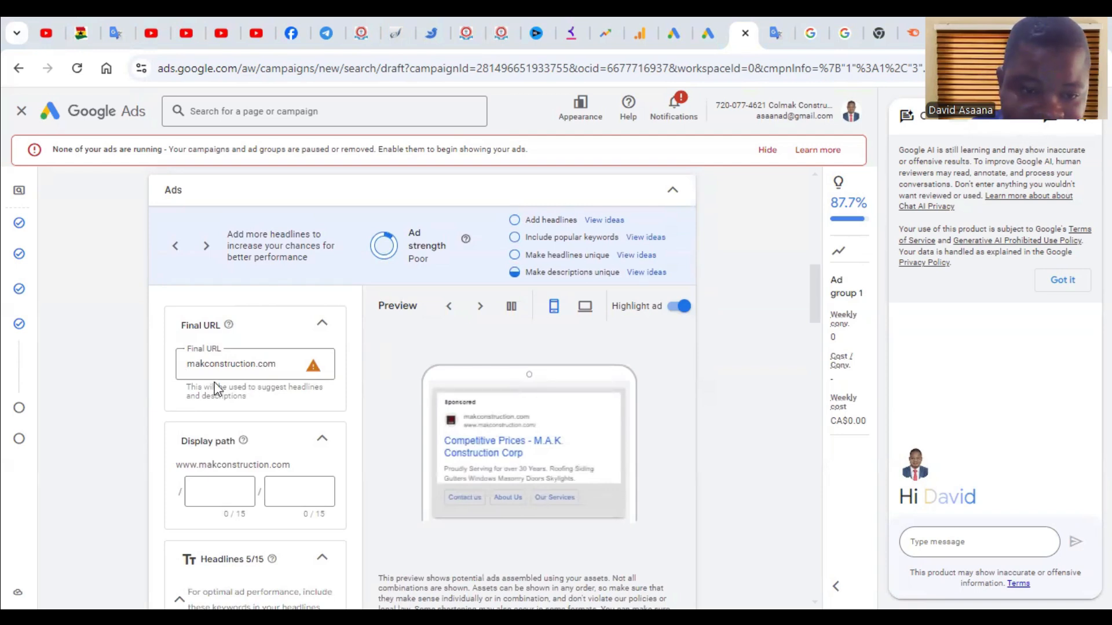
scroll(274, 449, "down", 3)
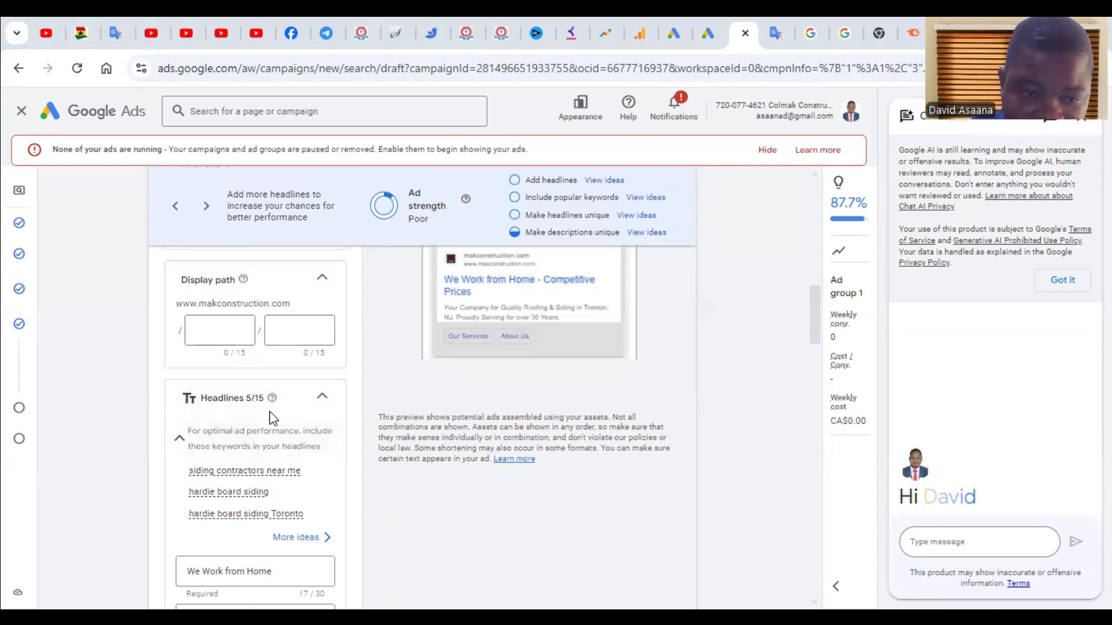
scroll(267, 411, "down", 3)
mouse_move(285, 318)
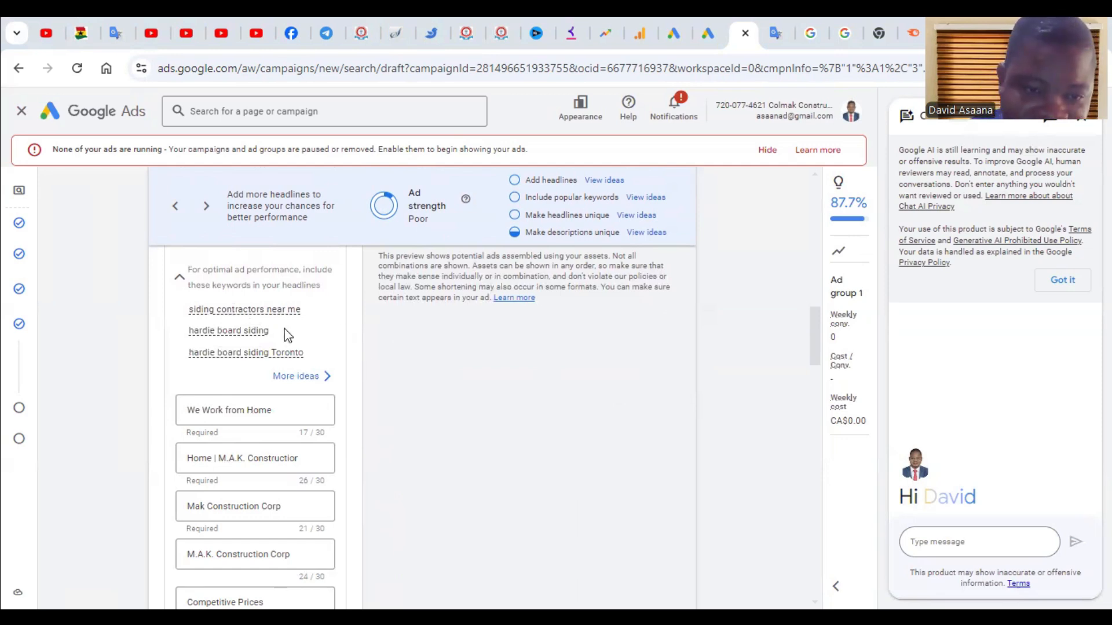
mouse_move(301, 355)
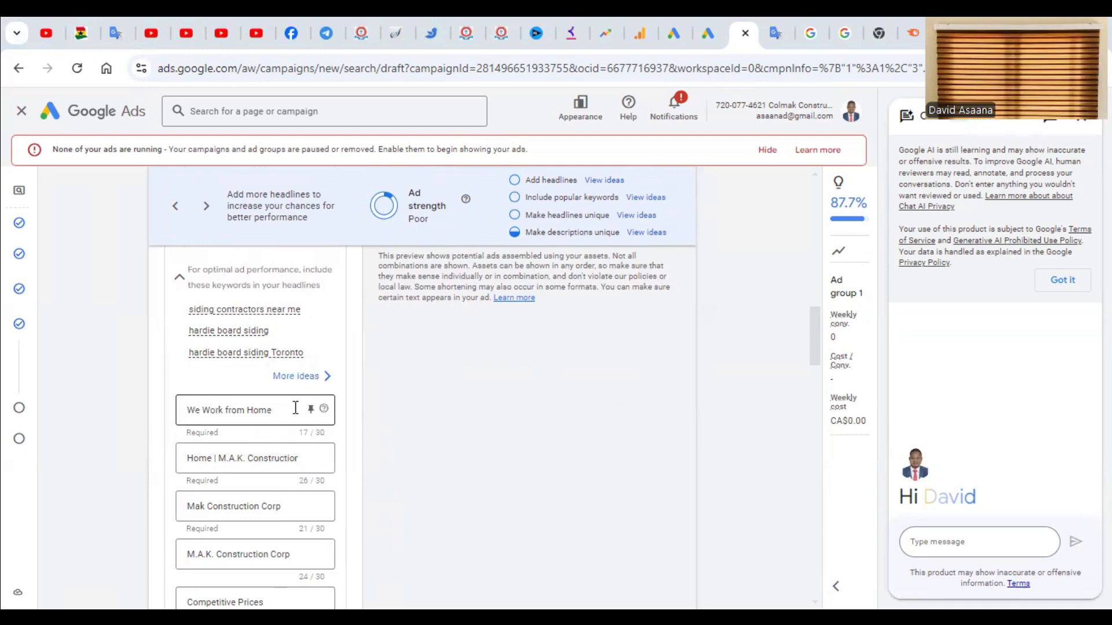
scroll(234, 361, "down", 1)
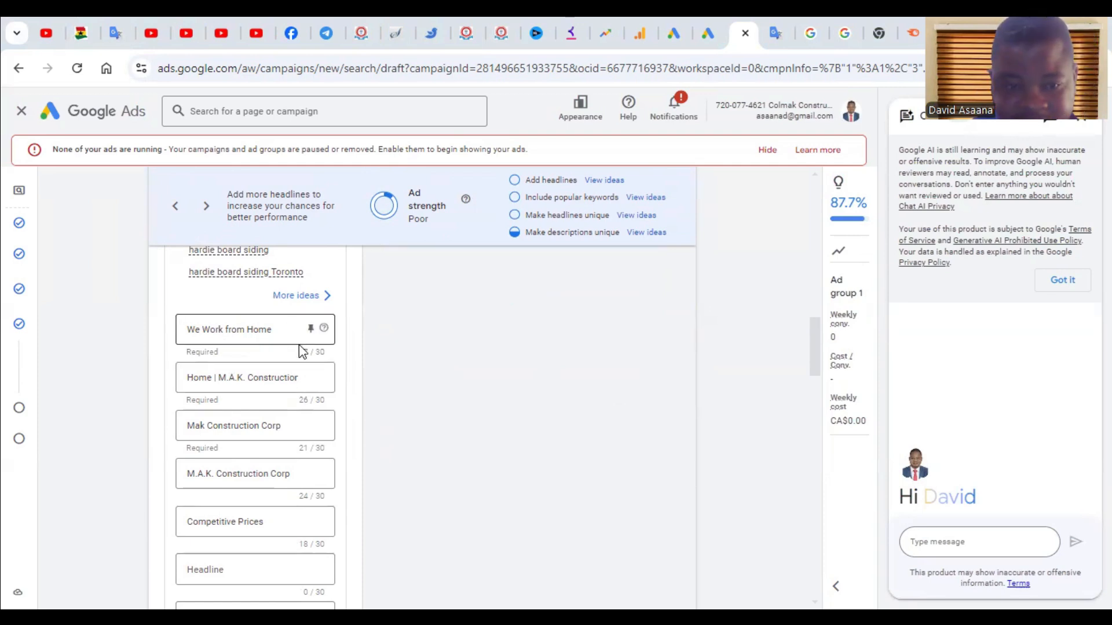
scroll(289, 322, "up", 1)
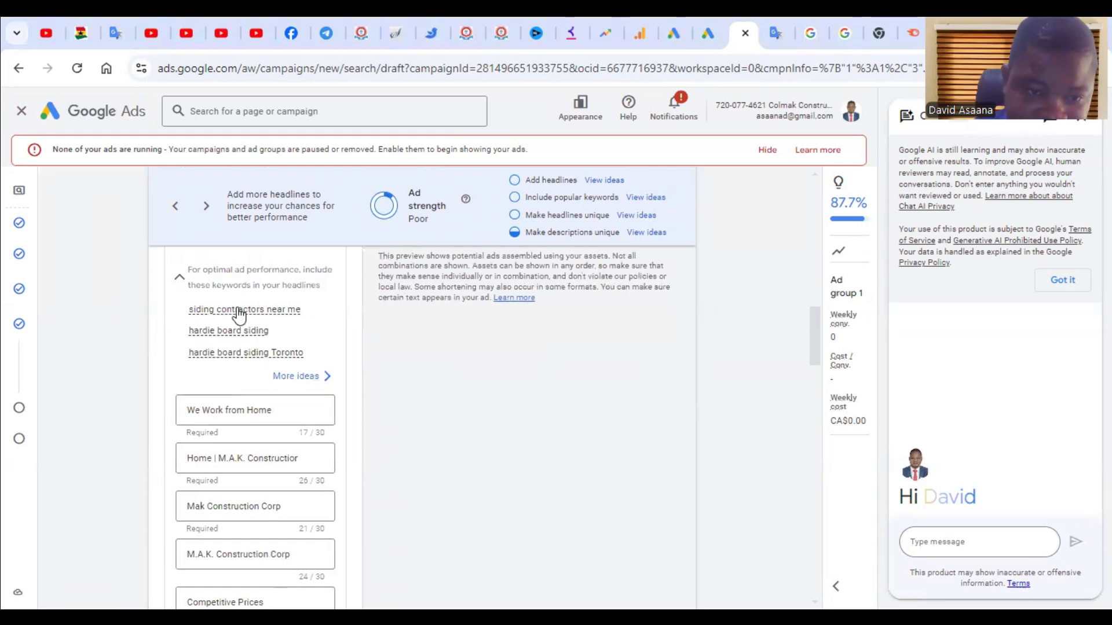
Review the colmakconstruction.com ad's display path, siding and cladding headlines, and four descriptions.
scroll(343, 404, "down", 3)
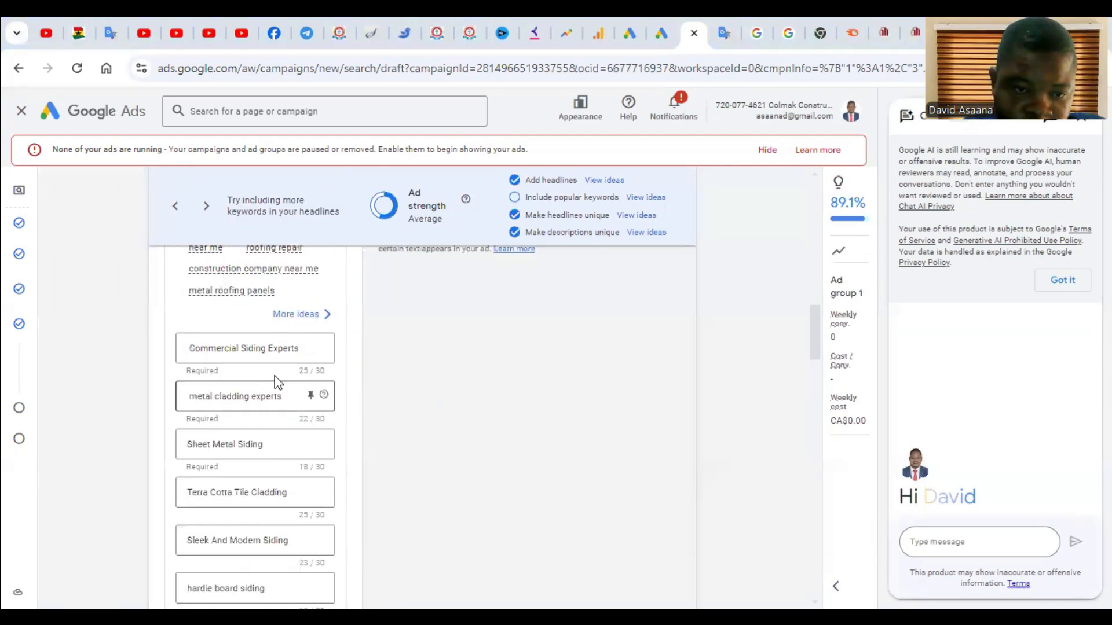
scroll(253, 375, "up", 8)
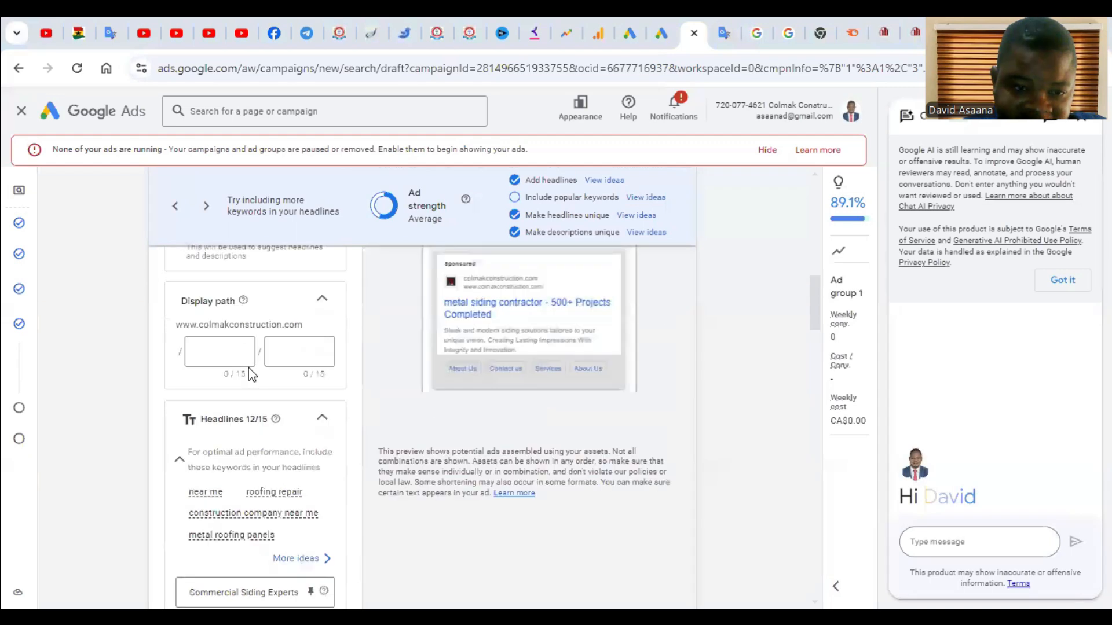
scroll(263, 373, "down", 4)
scroll(257, 460, "down", 4)
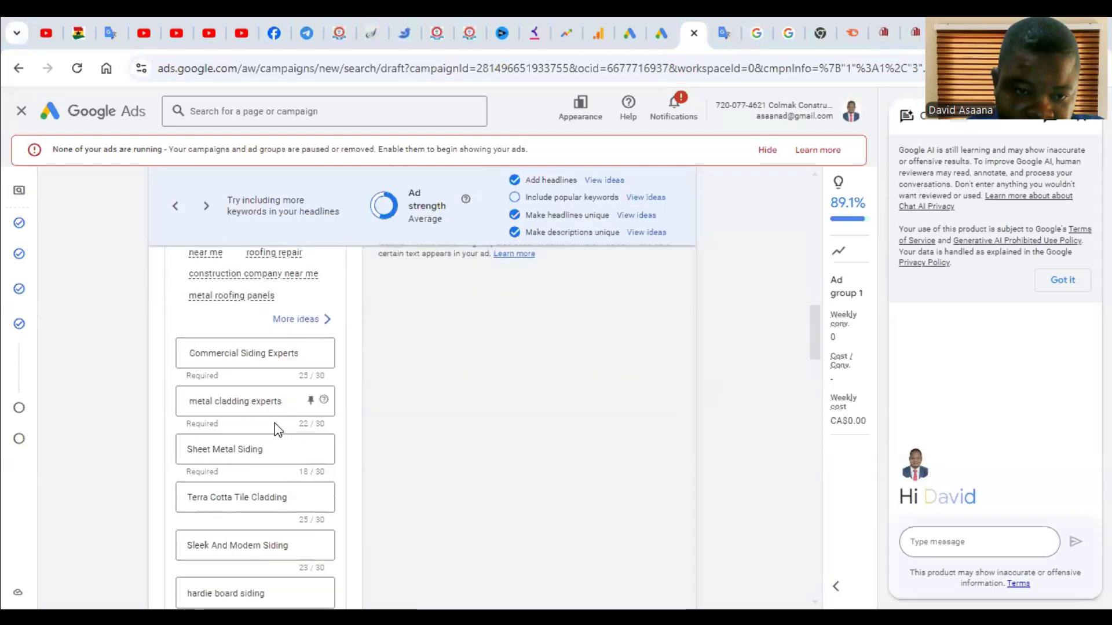
scroll(256, 459, "down", 7)
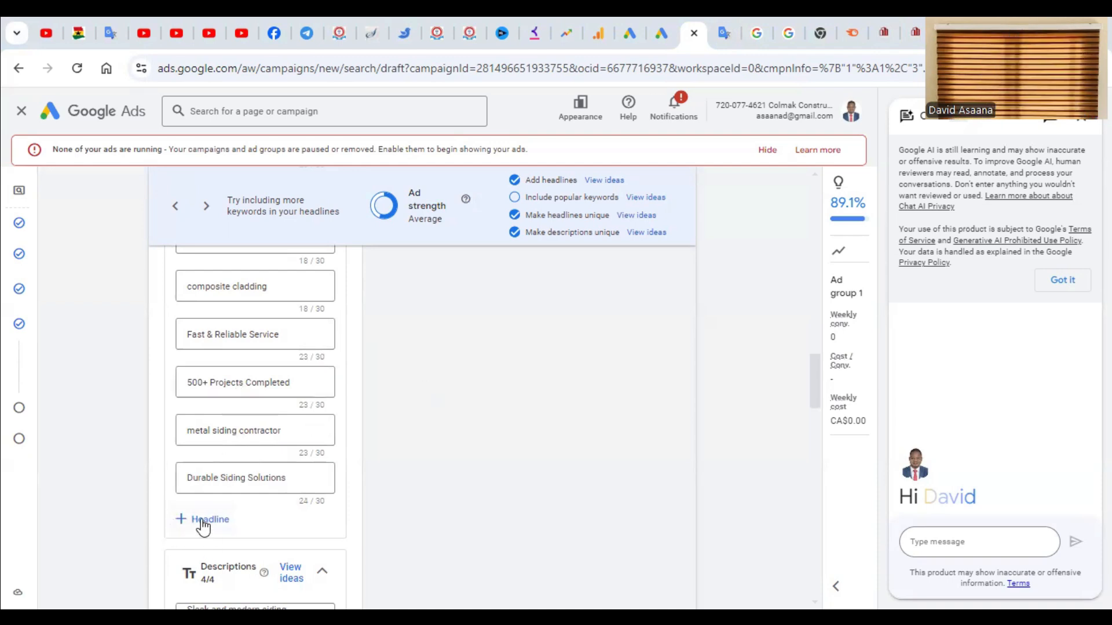
scroll(276, 529, "down", 3)
scroll(301, 484, "down", 3)
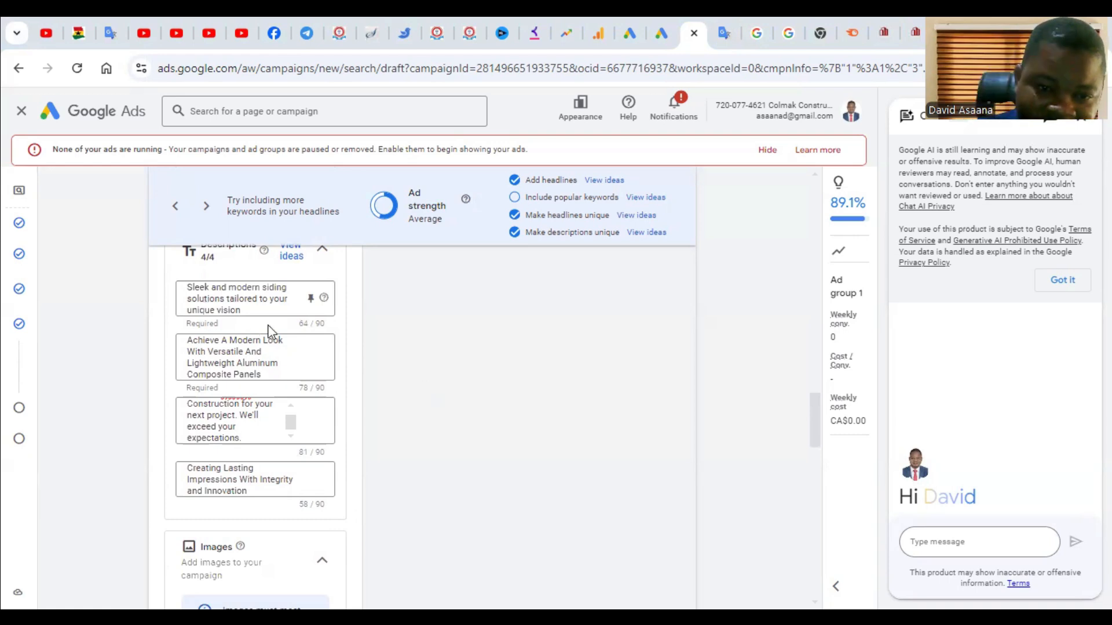
scroll(277, 406, "down", 2)
scroll(268, 400, "up", 3)
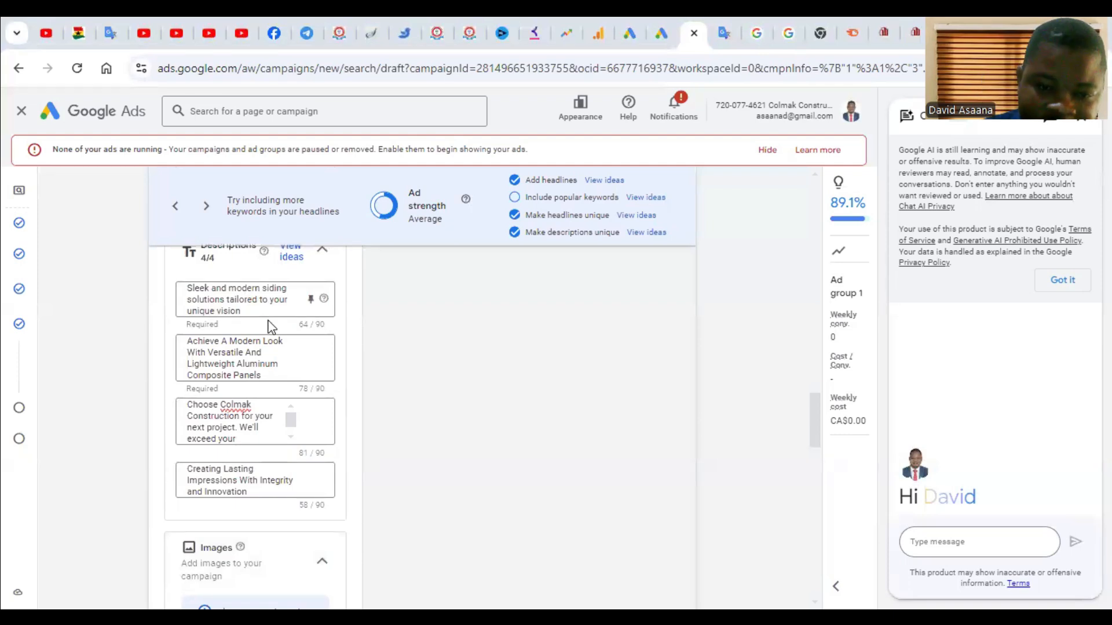
Start adding images to the ad from the asset library and select the four building images in the first row.
scroll(270, 421, "down", 4)
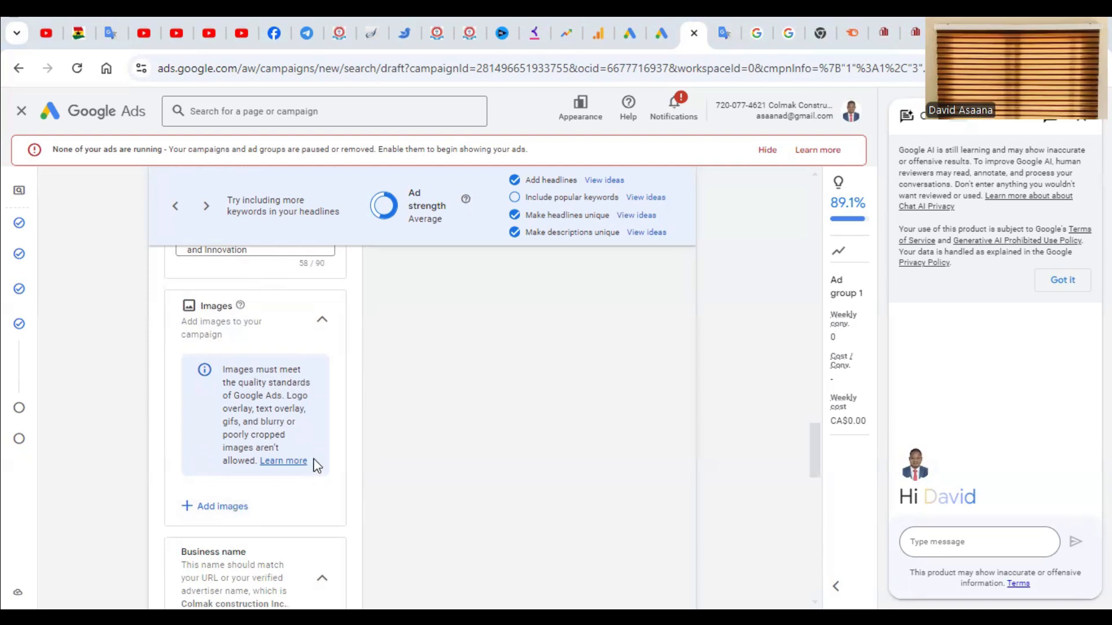
scroll(315, 464, "down", 3)
left_click(223, 346)
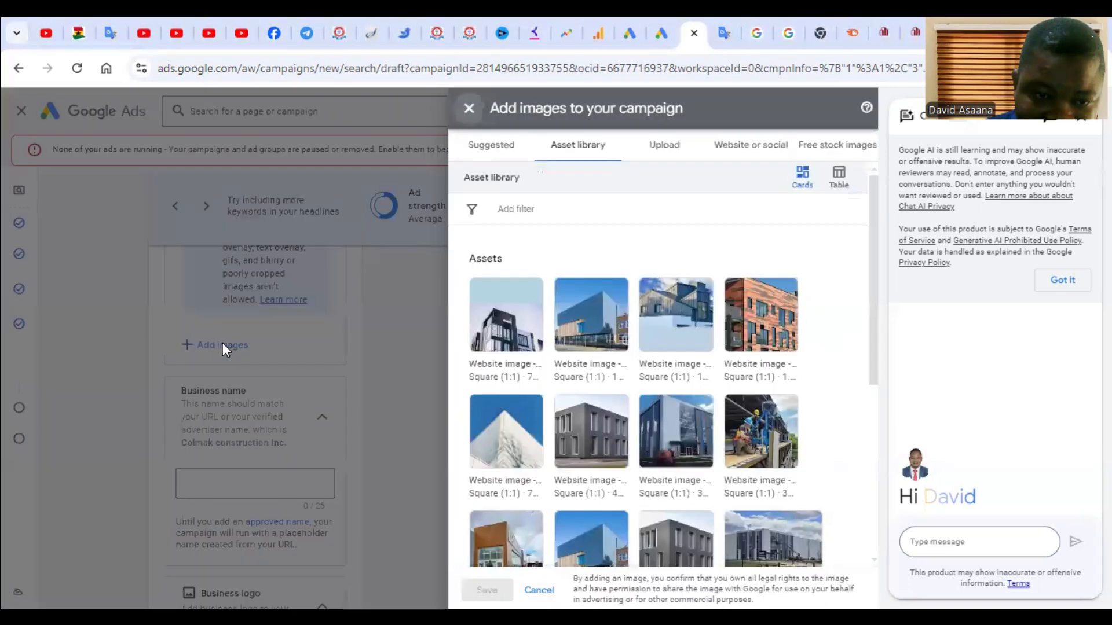
left_click(483, 304)
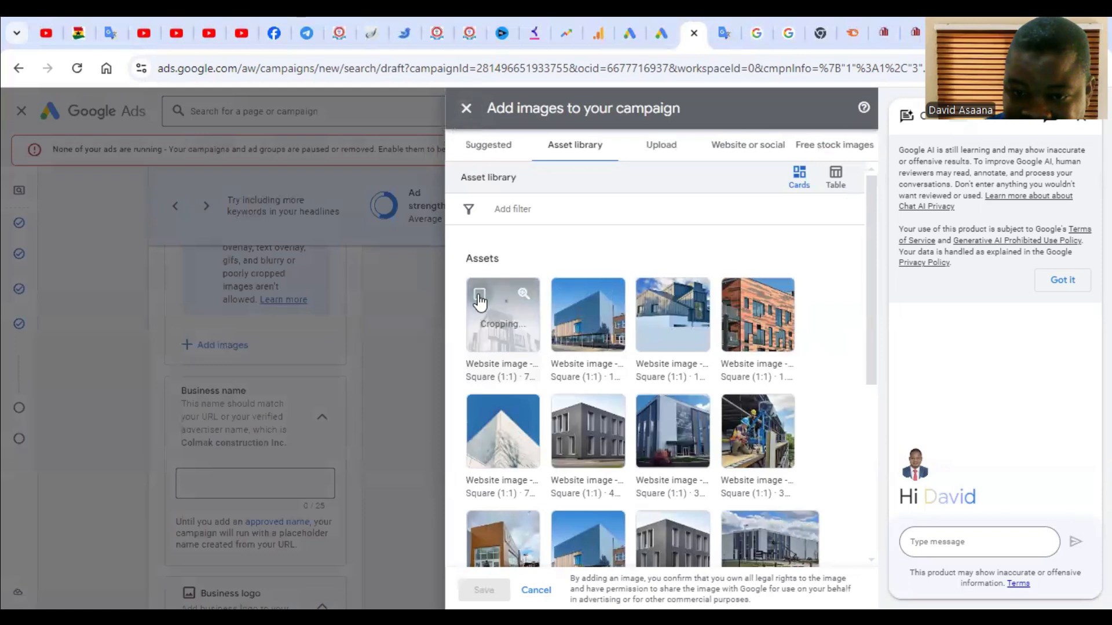
left_click(564, 297)
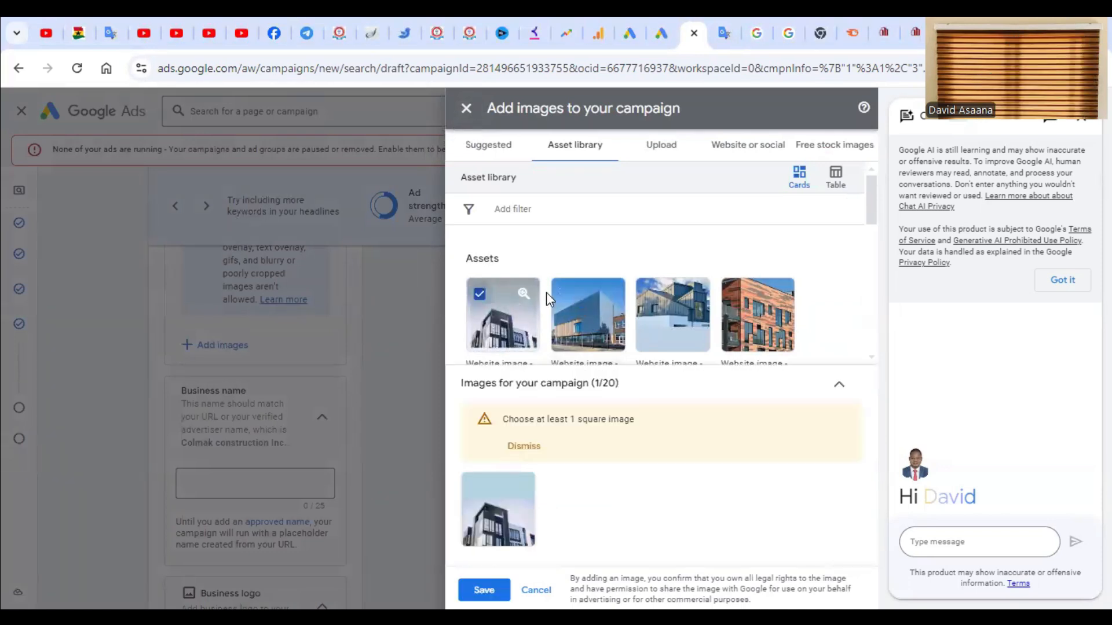
left_click(652, 297)
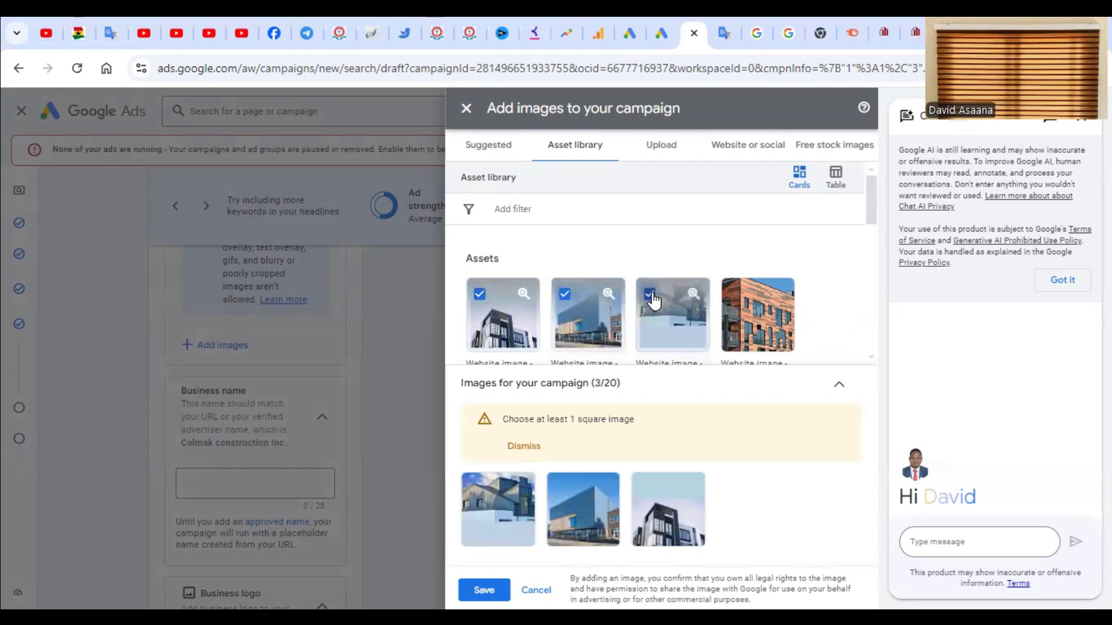
left_click(730, 296)
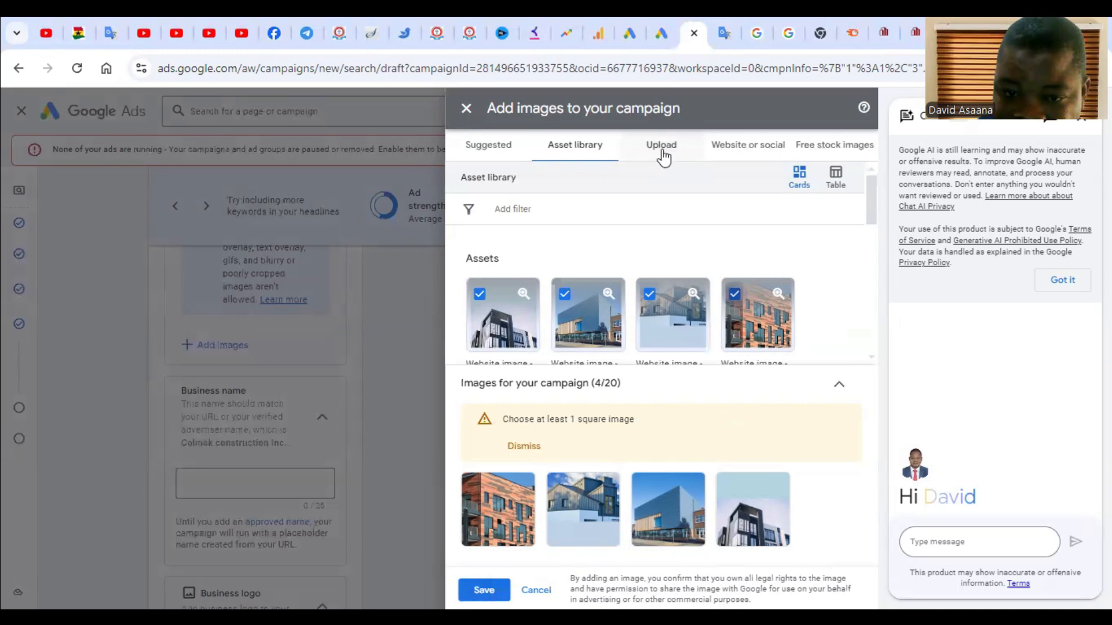
Select the four square website images in the second row of the asset library for the campaign.
scroll(552, 292, "down", 2)
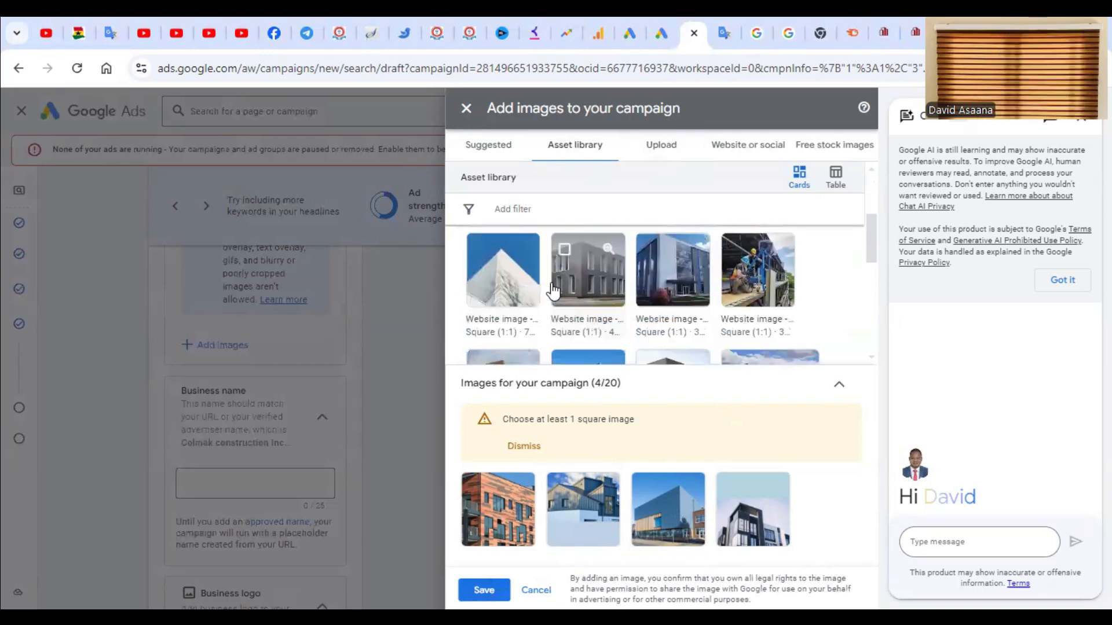
scroll(618, 283, "up", 2)
scroll(621, 288, "down", 1)
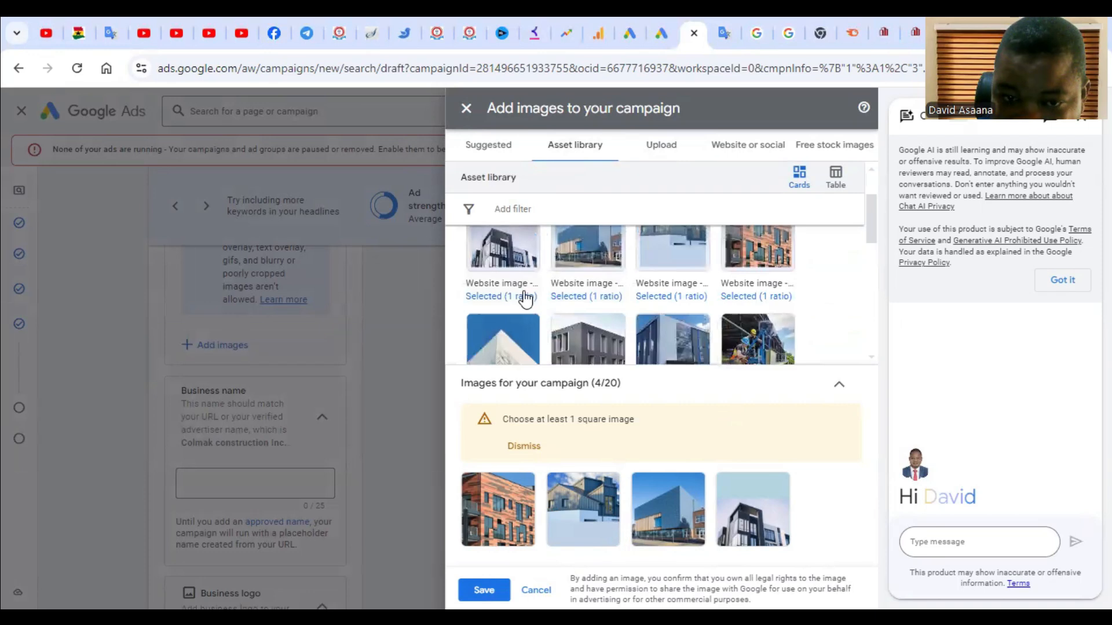
left_click_drag(874, 219, 875, 237)
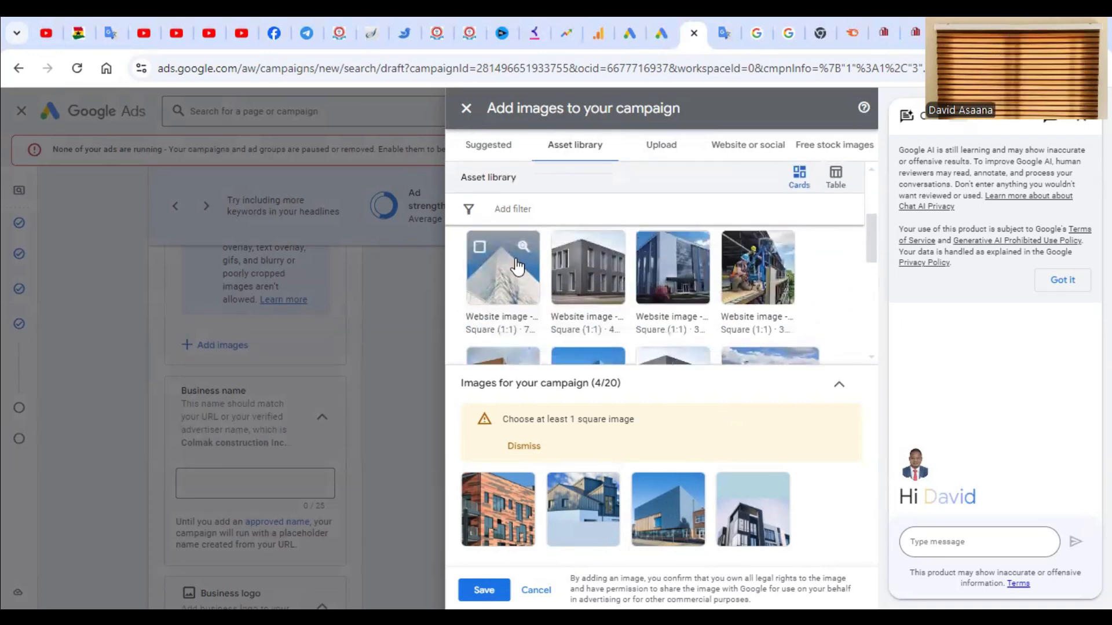
left_click(479, 247)
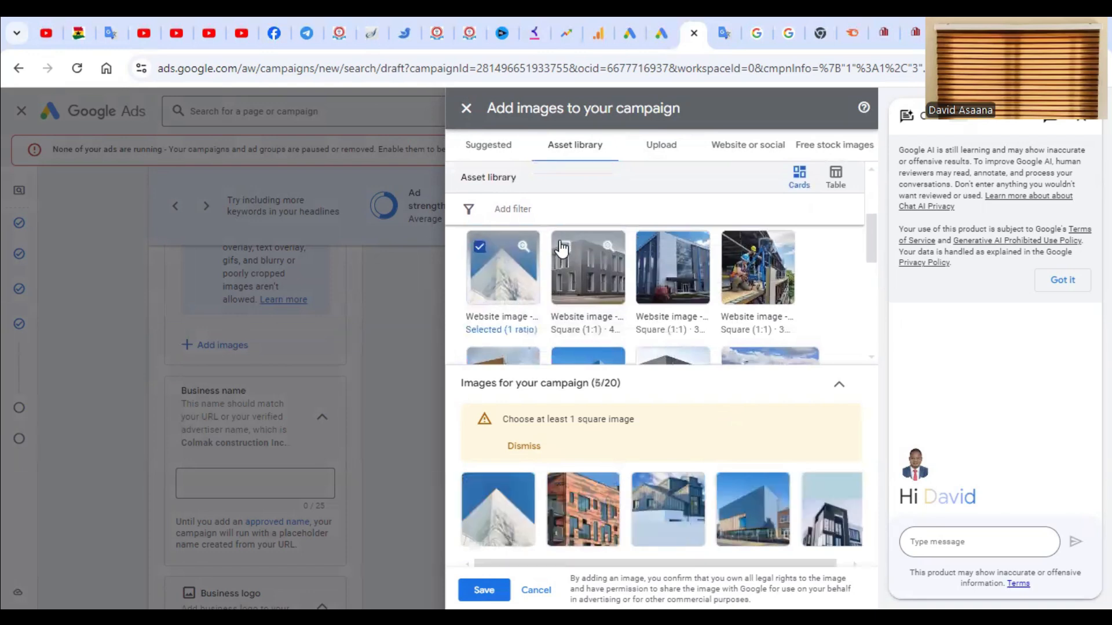
left_click(564, 246)
left_click(649, 247)
left_click(734, 248)
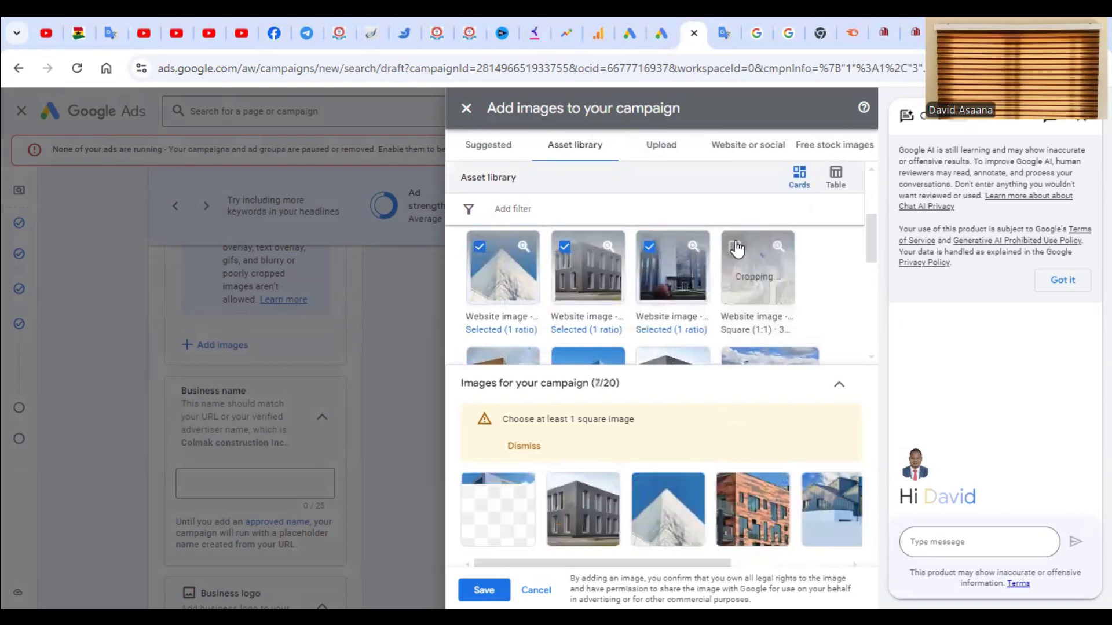
Select the four building images in the third row of the asset library, including 9.jpg.
left_click_drag(874, 241, 874, 259)
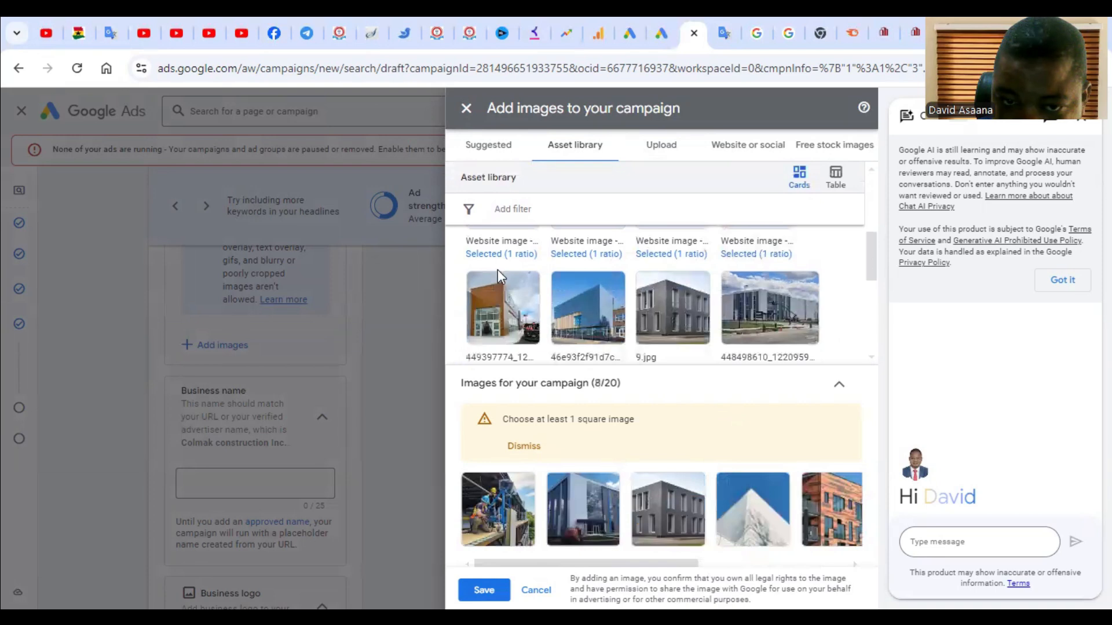
left_click(479, 287)
left_click(564, 287)
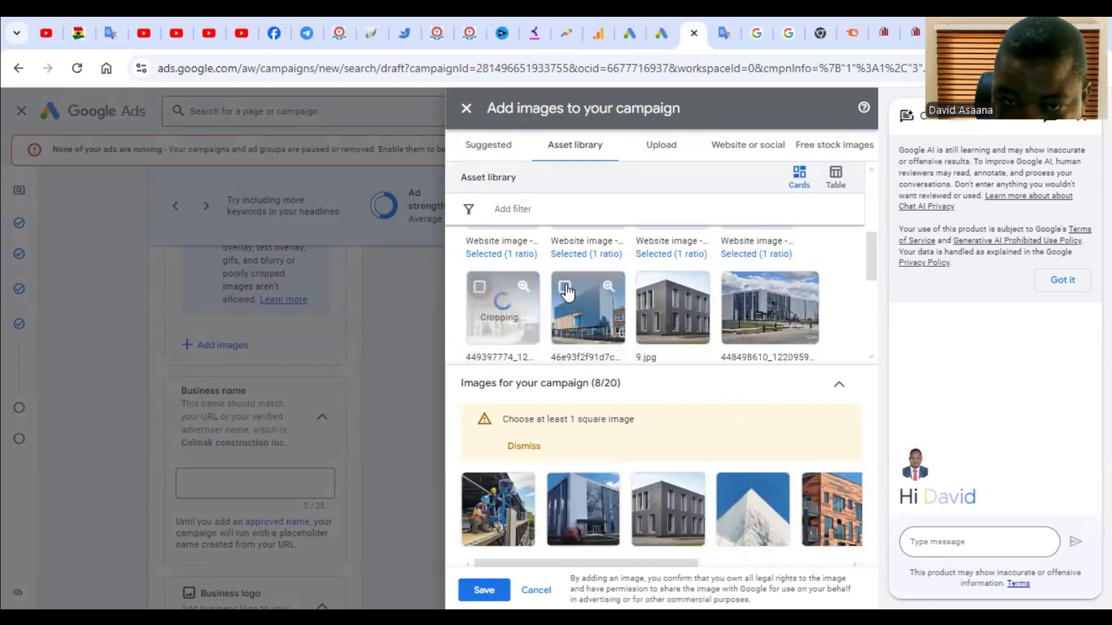
left_click(647, 291)
left_click(735, 288)
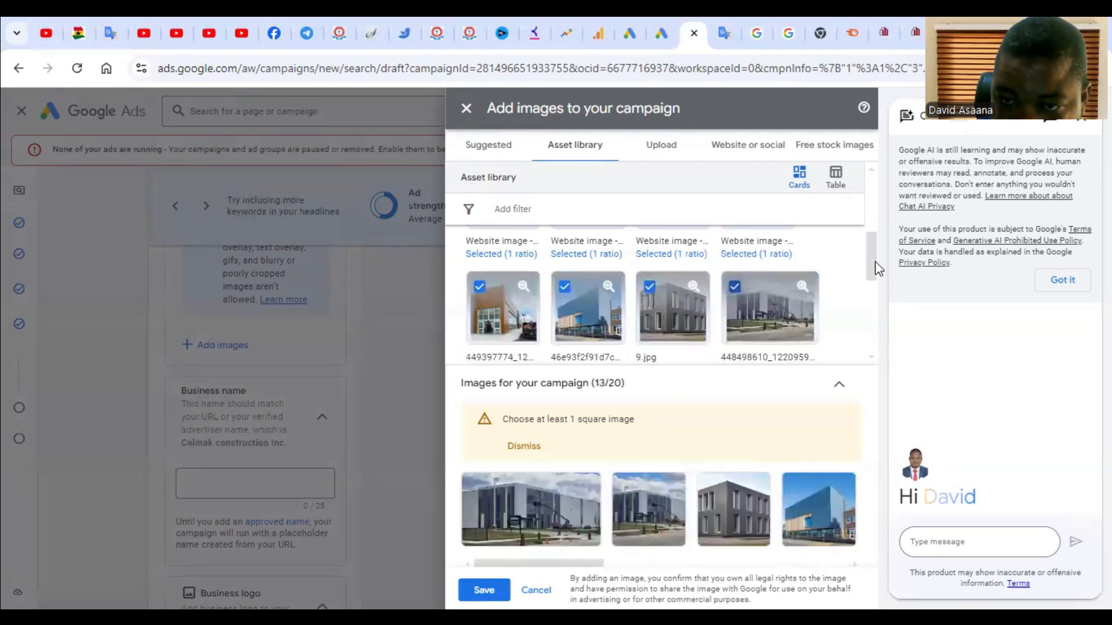
Select Glassford Motors.jpg and the three vertical images beside it, and save the image selection to the campaign.
left_click_drag(874, 263, 874, 289)
left_click(480, 279)
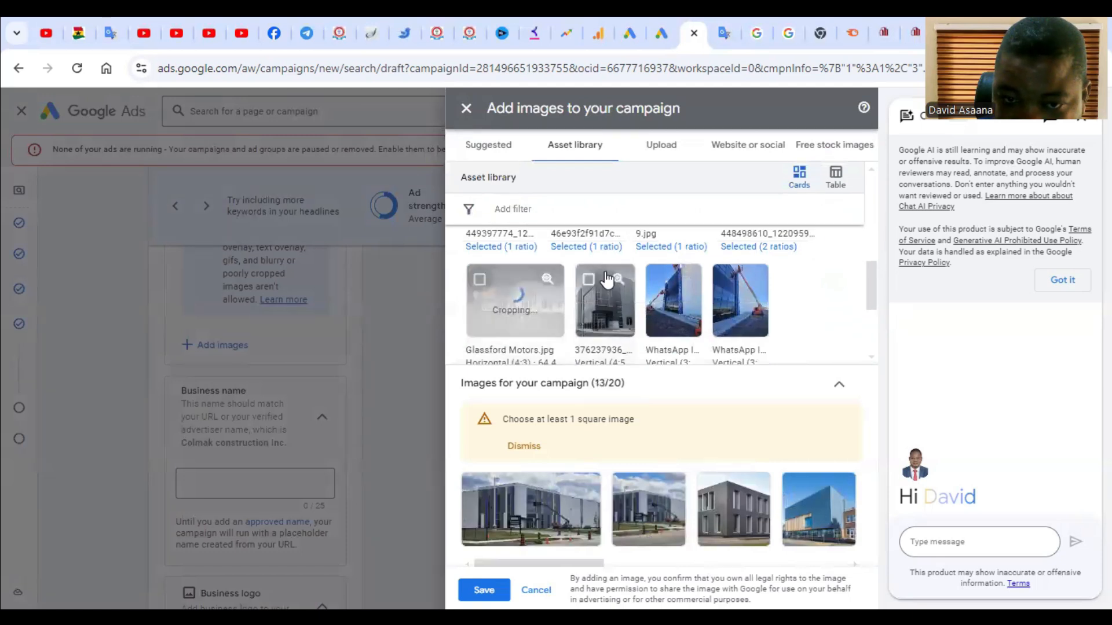
left_click(606, 279)
left_click(660, 281)
left_click(727, 281)
mouse_move(874, 259)
left_mouse_down()
mouse_move(881, 278)
mouse_move(873, 265)
mouse_move(871, 275)
left_mouse_up()
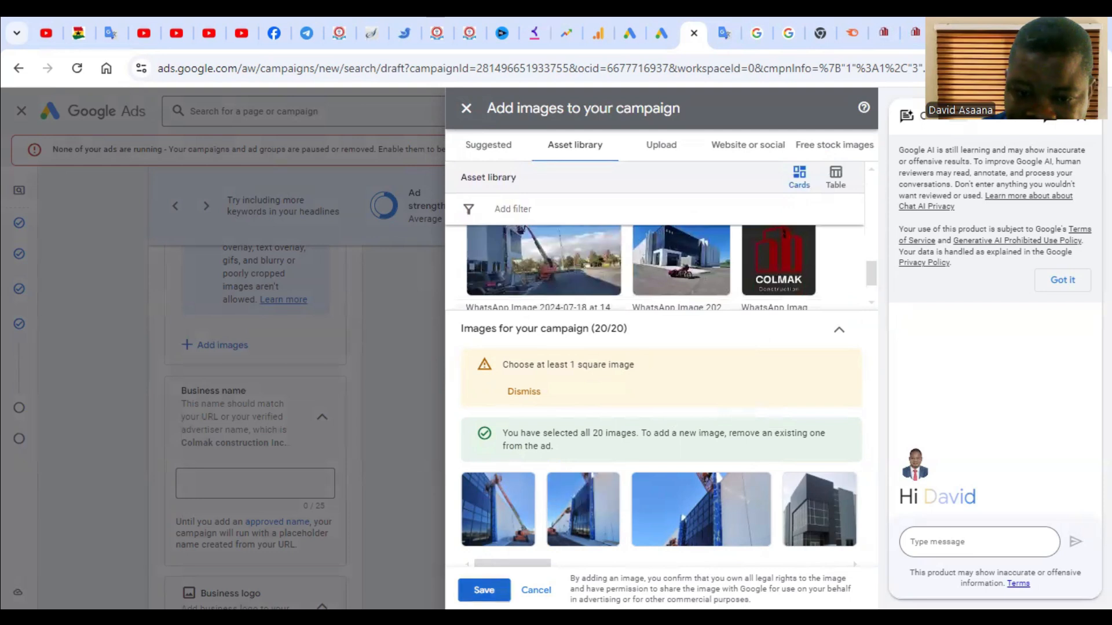
left_click(484, 590)
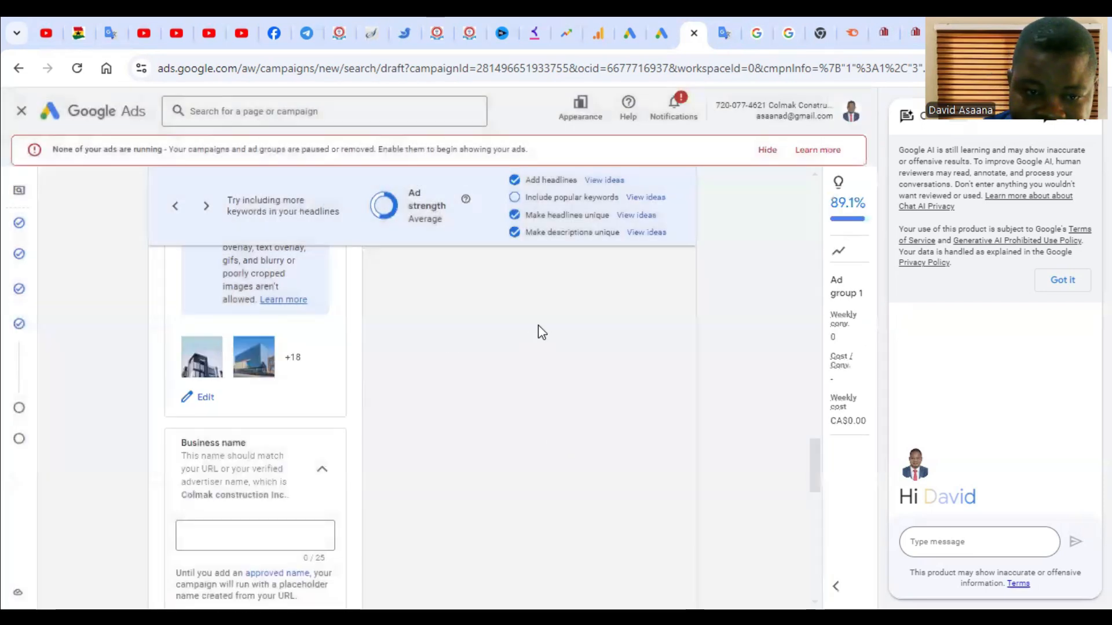
Check the ad preview, headlines and added images of the ad.
scroll(603, 345, "up", 10)
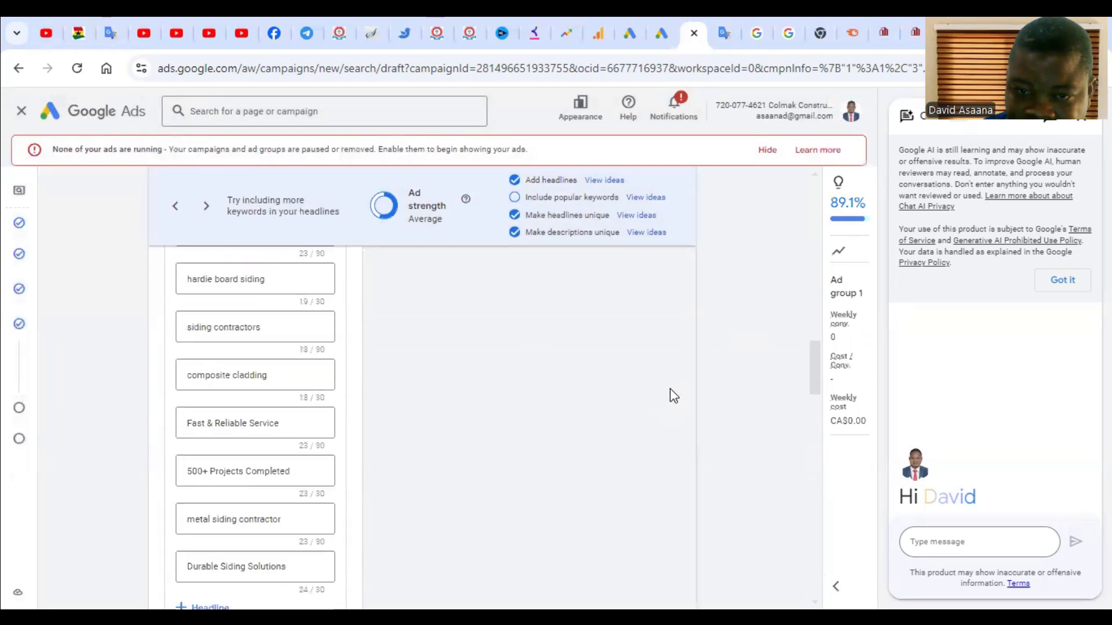
scroll(669, 387, "up", 10)
scroll(513, 360, "down", 3)
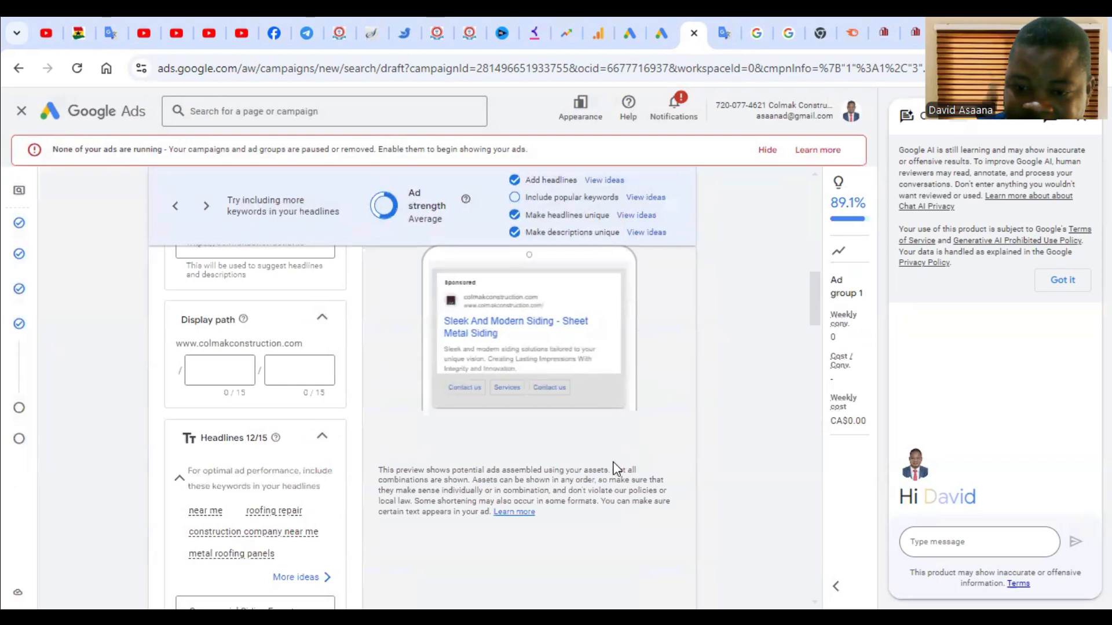
scroll(615, 469, "down", 15)
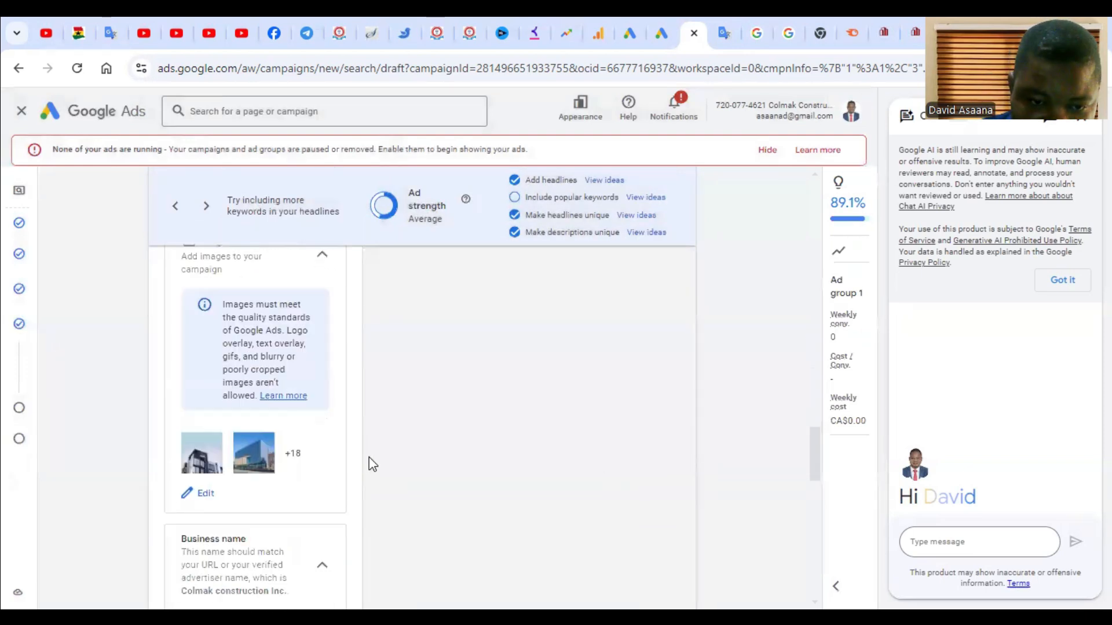
Enter Colmak Construction Inc. as the business name of the ad.
scroll(370, 467, "down", 3)
left_click(230, 464)
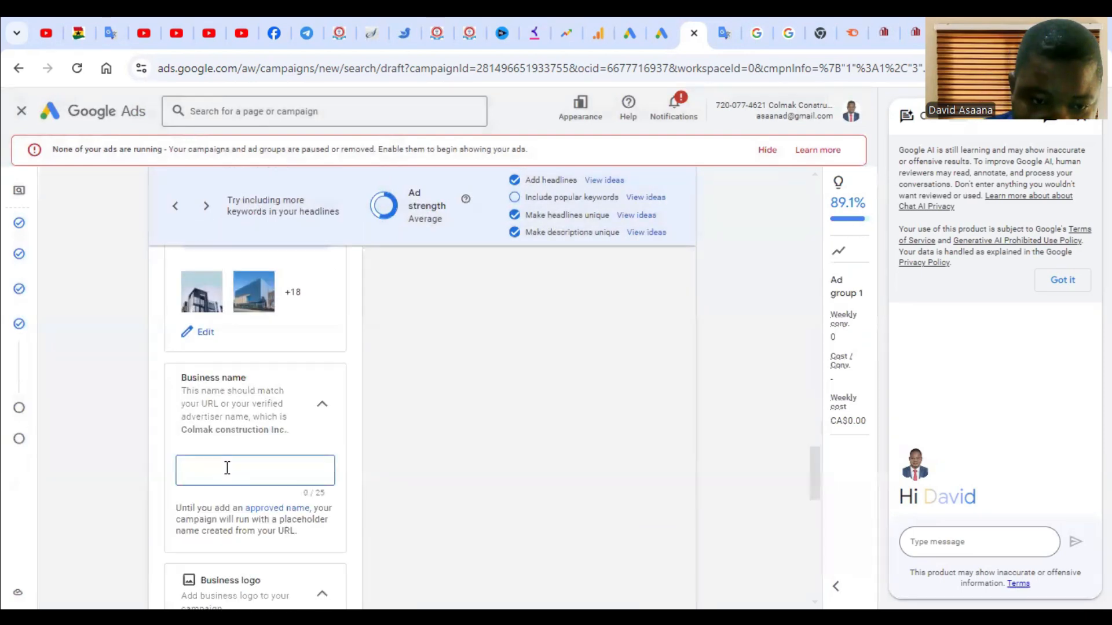
type("Colmak Construction Inc.")
Check the business logo and sitelinks of the ad, and open the About Us sitelink's details and save them.
scroll(273, 466, "down", 3)
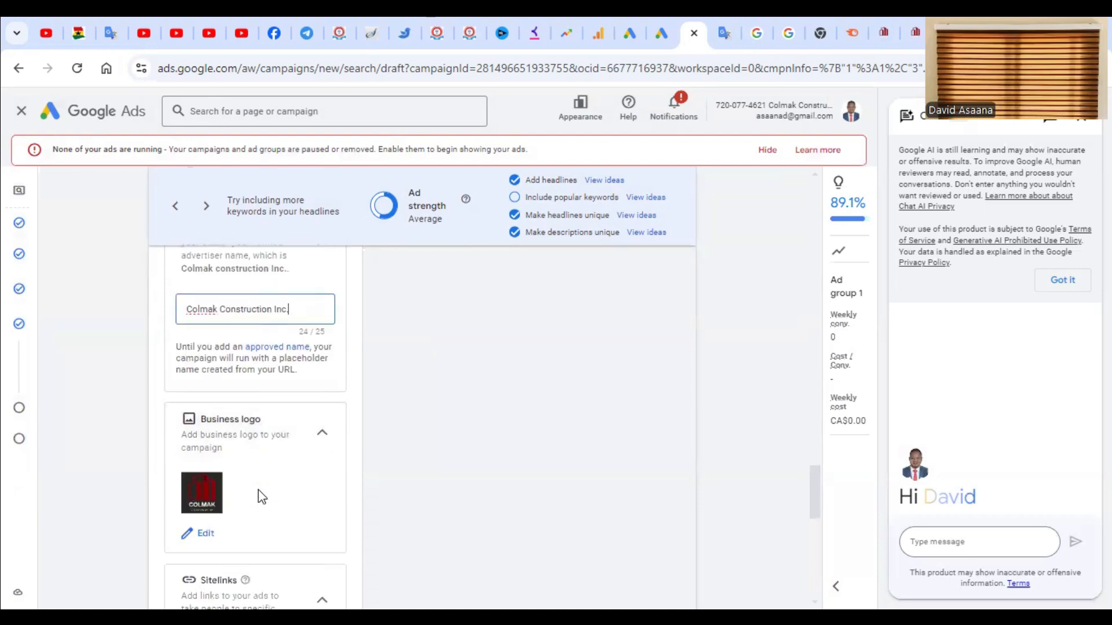
scroll(249, 455, "down", 6)
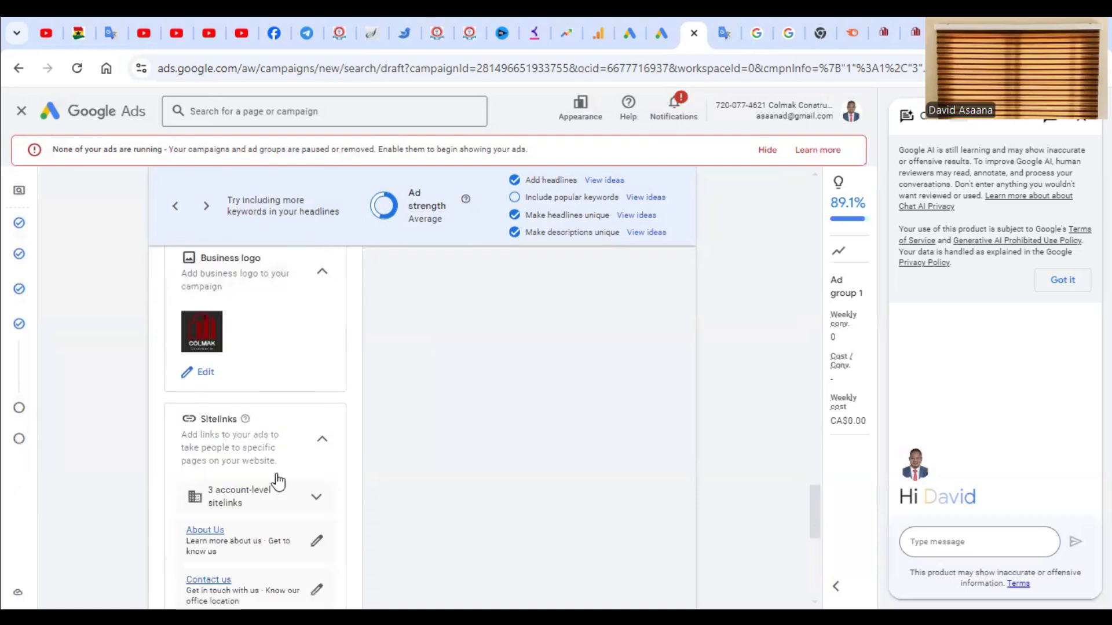
scroll(249, 405, "up", 3)
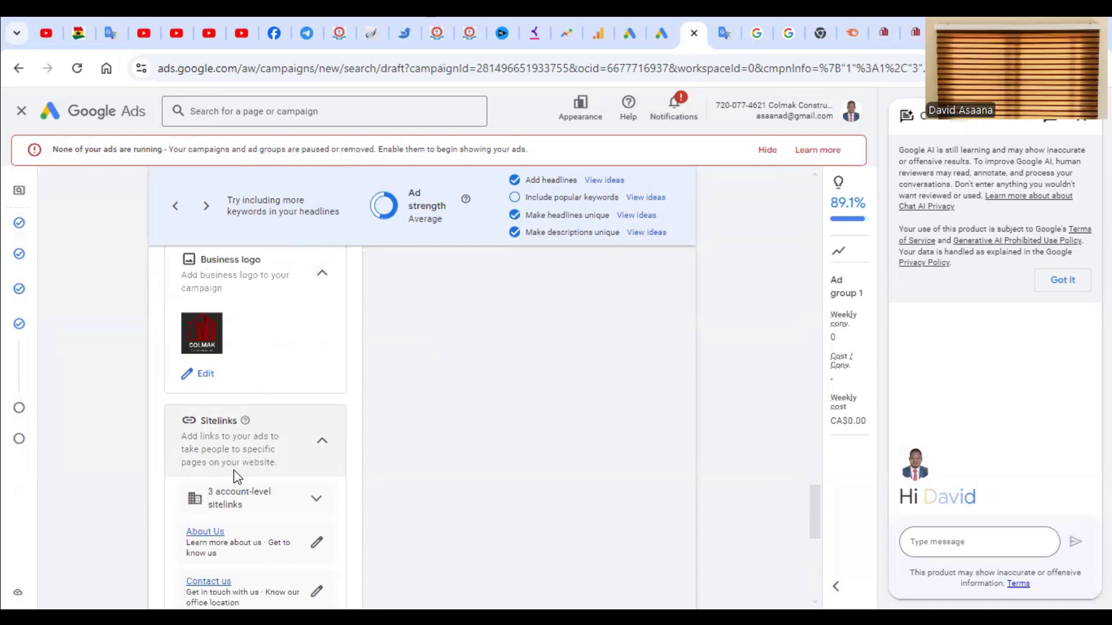
scroll(262, 452, "down", 2)
scroll(261, 440, "down", 2)
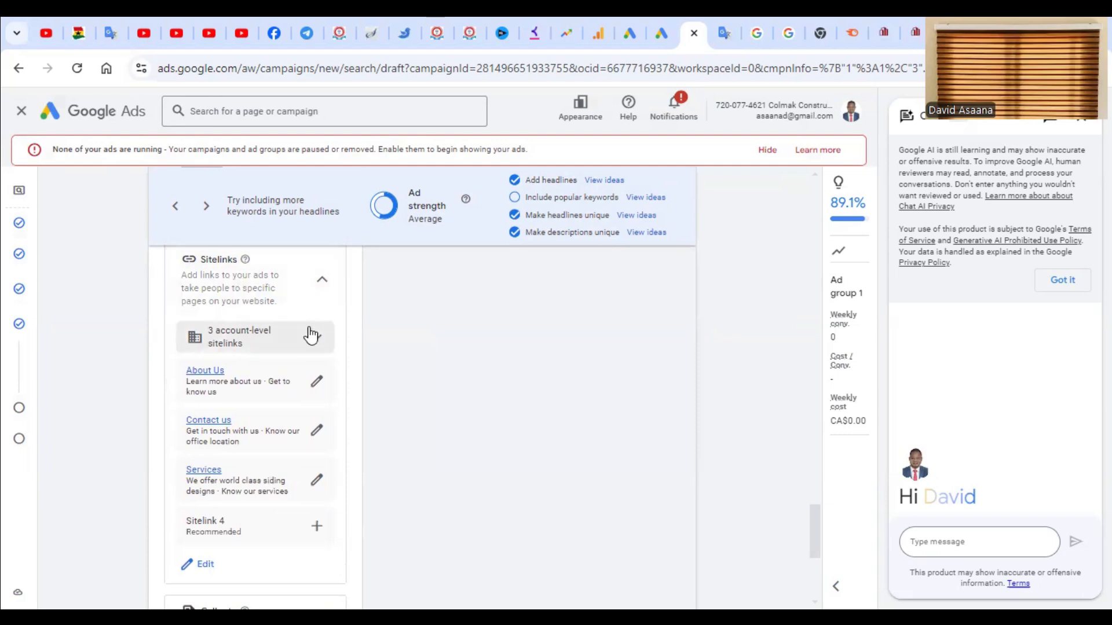
scroll(262, 400, "up", 2)
scroll(263, 399, "down", 2)
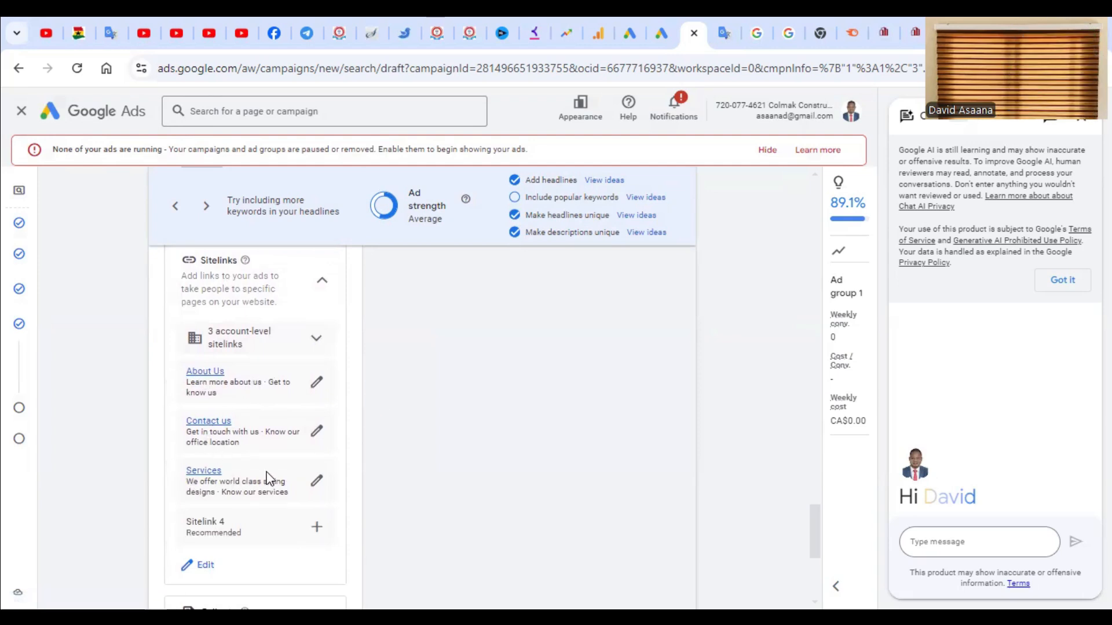
scroll(263, 488, "down", 1)
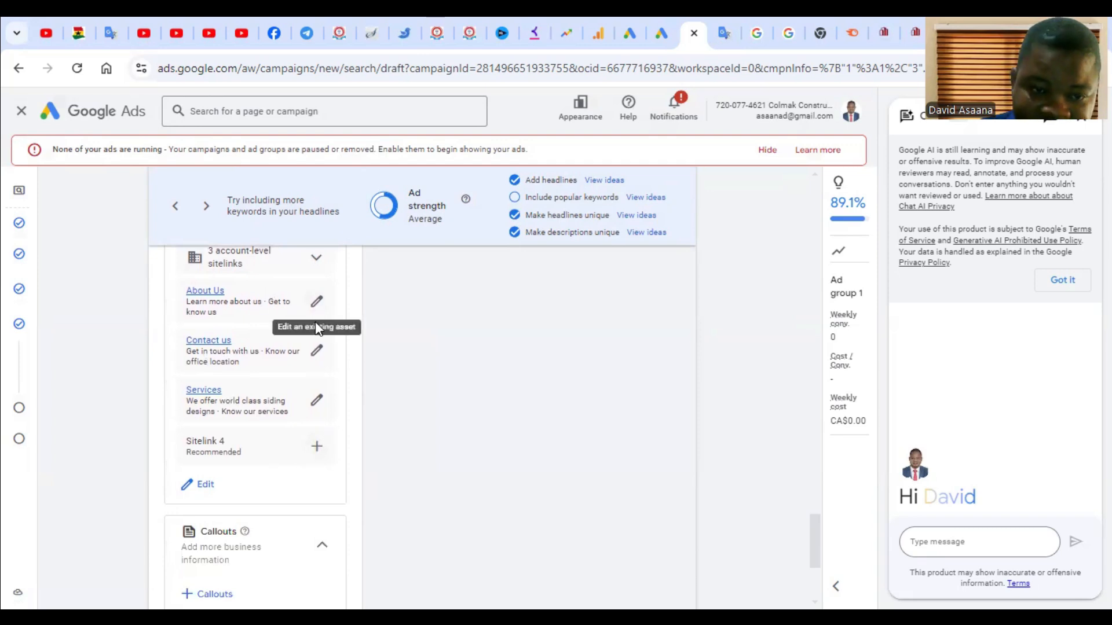
left_click(318, 306)
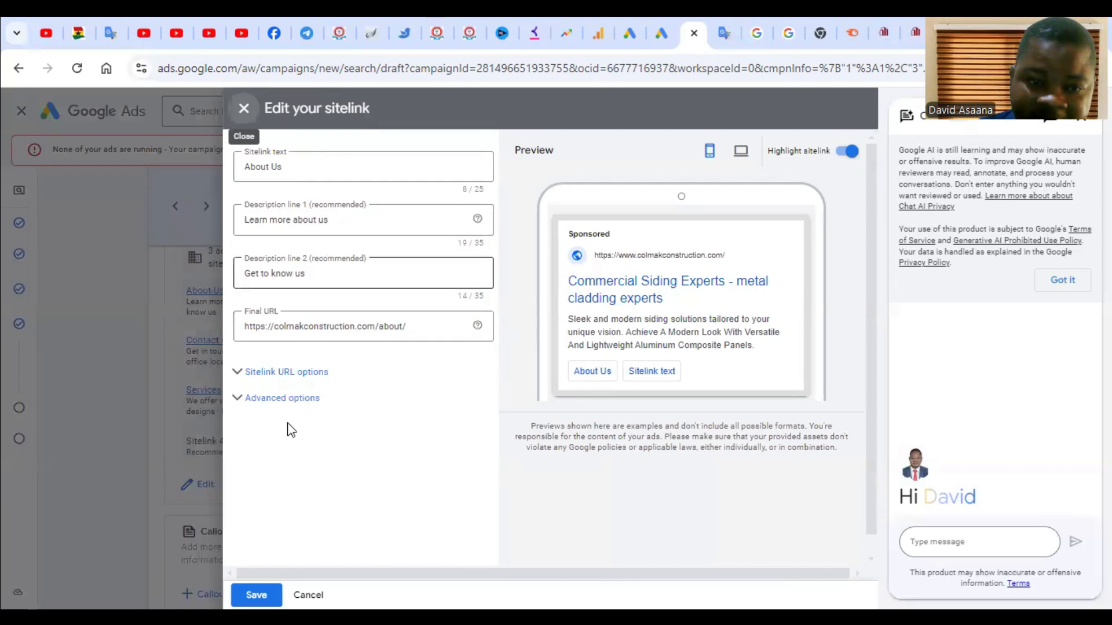
left_click(256, 594)
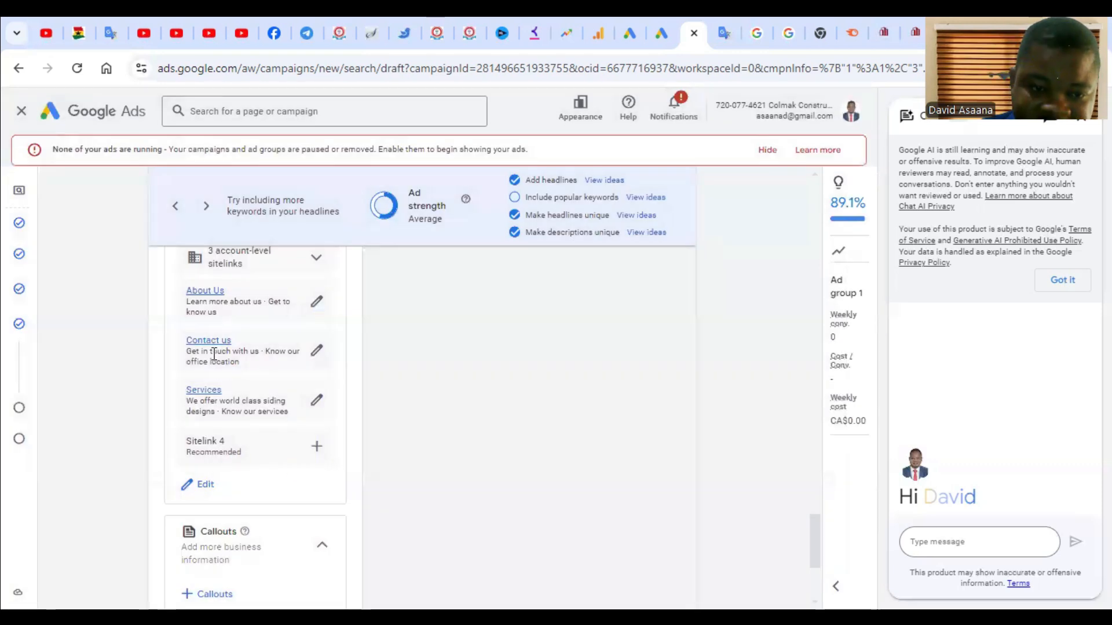
Check the callouts, headlines and preview of the ad, and continue to the campaign's budget settings.
scroll(300, 389, "down", 4)
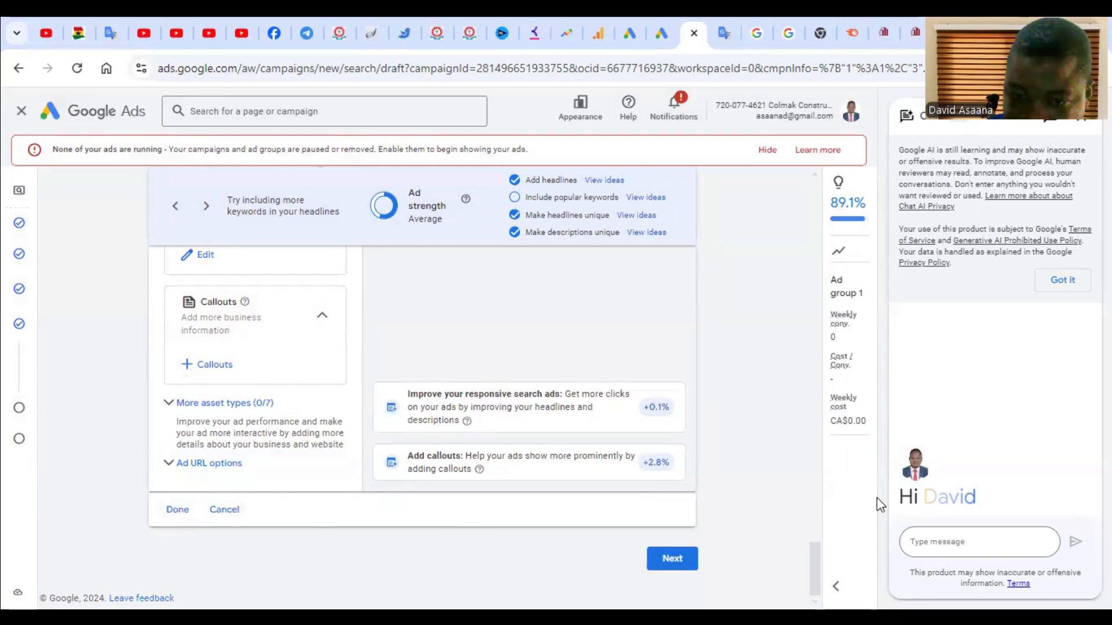
scroll(482, 390, "up", 15)
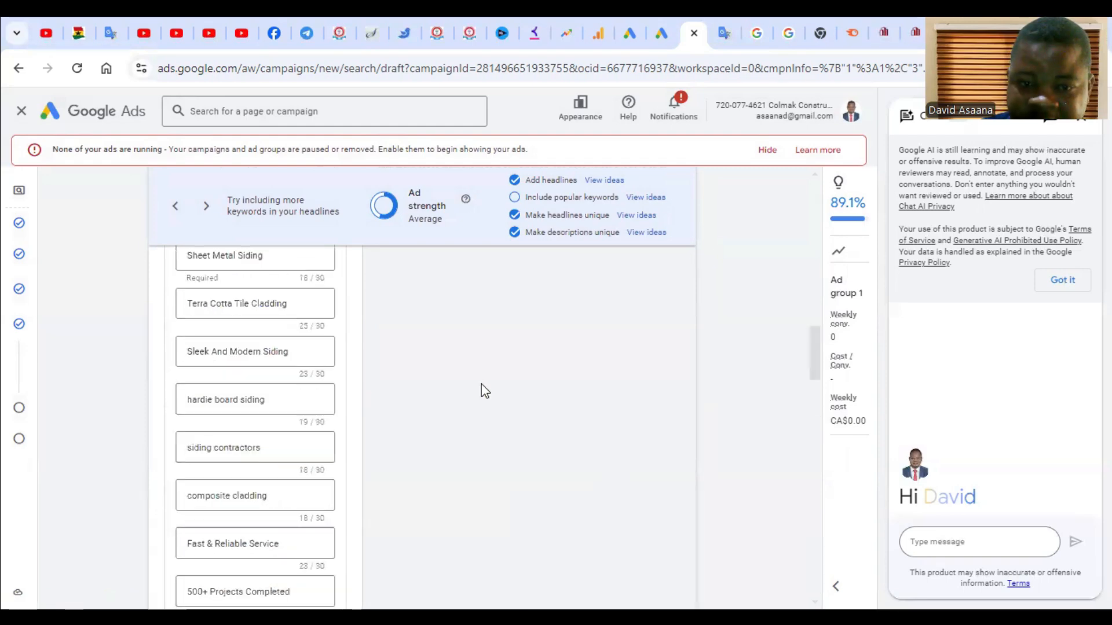
scroll(681, 427, "down", 3)
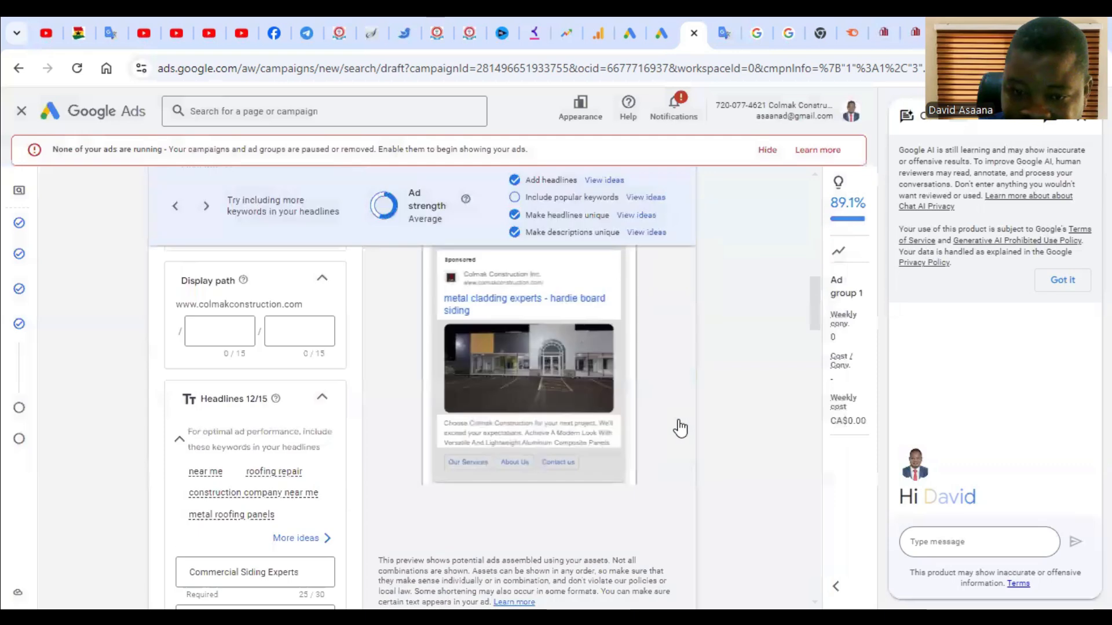
scroll(539, 334, "up", 2)
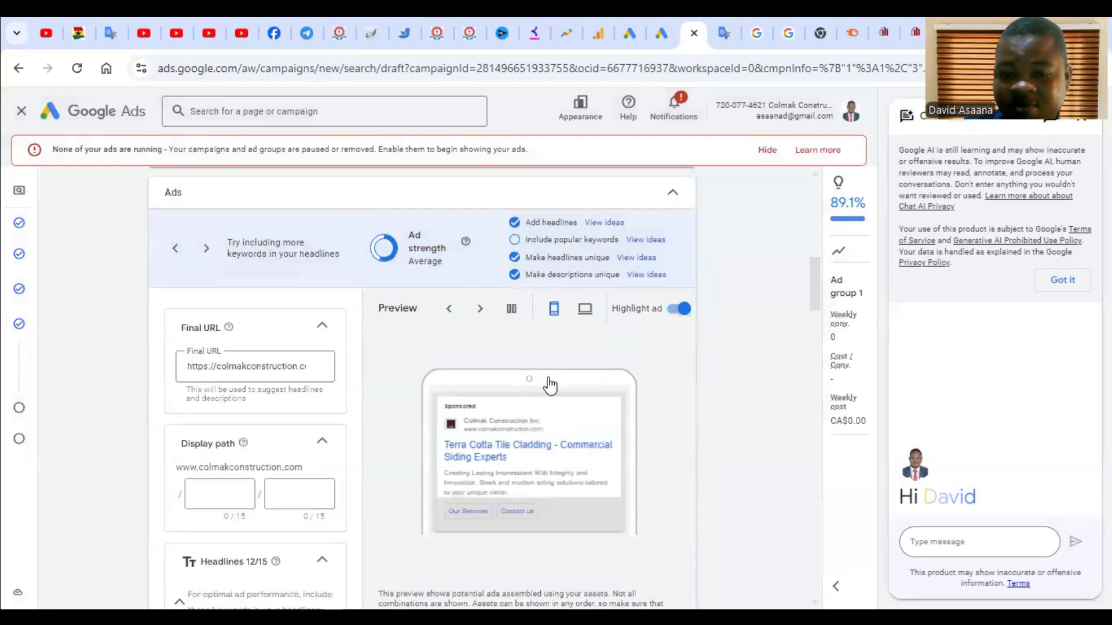
scroll(547, 394, "down", 3)
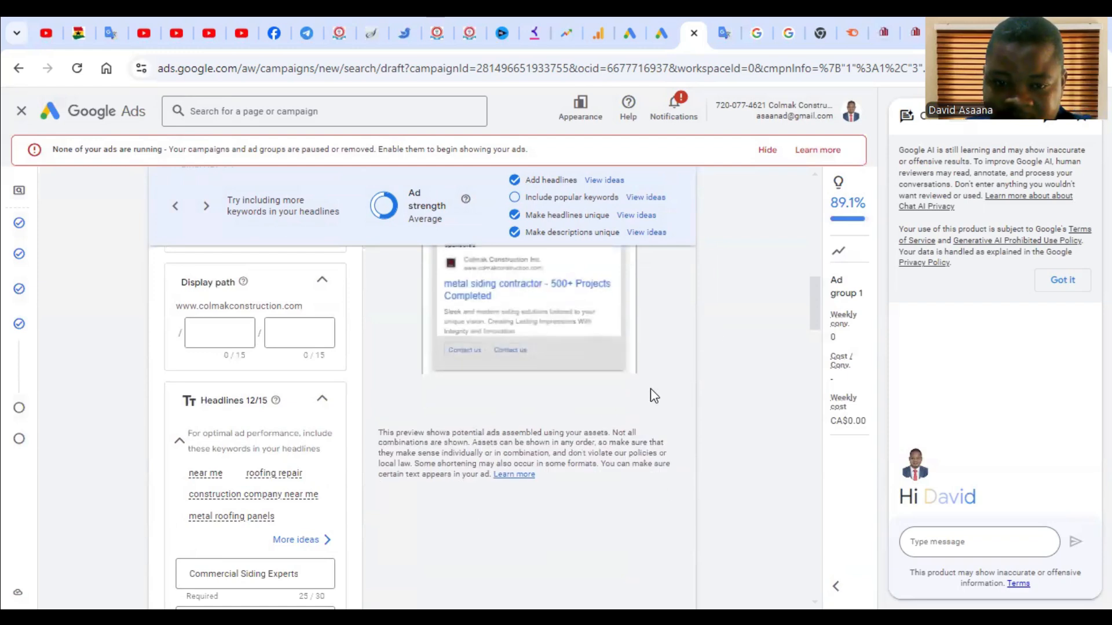
scroll(653, 397, "down", 10)
scroll(498, 516, "down", 3)
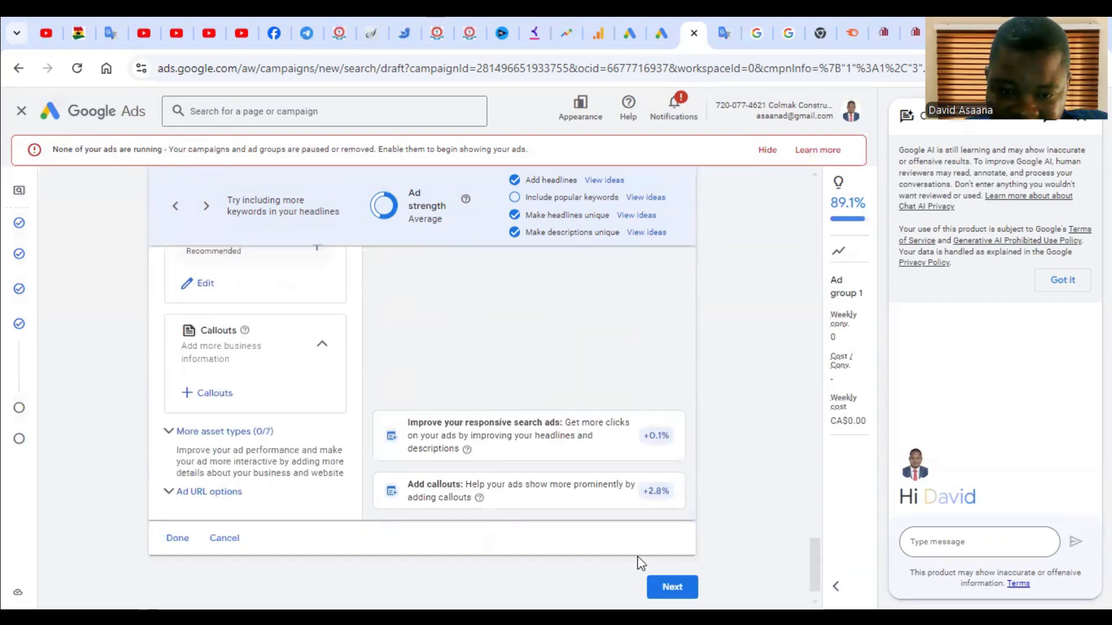
left_click(669, 557)
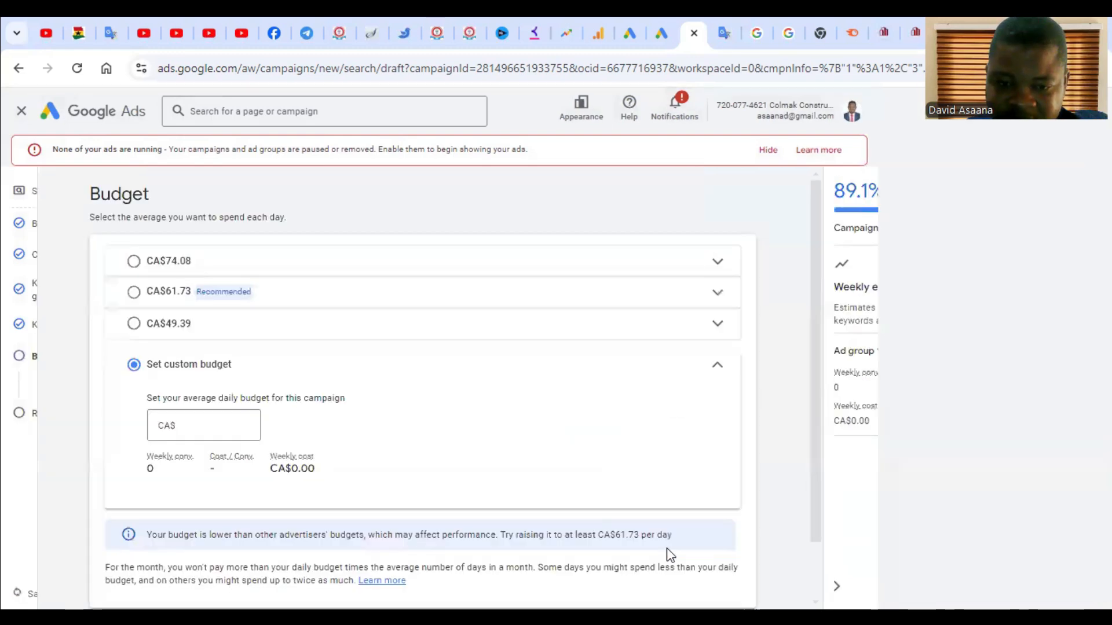
Set a custom average daily budget of CA$50 for the campaign and continue to the review.
scroll(464, 428, "down", 2)
left_click(307, 319)
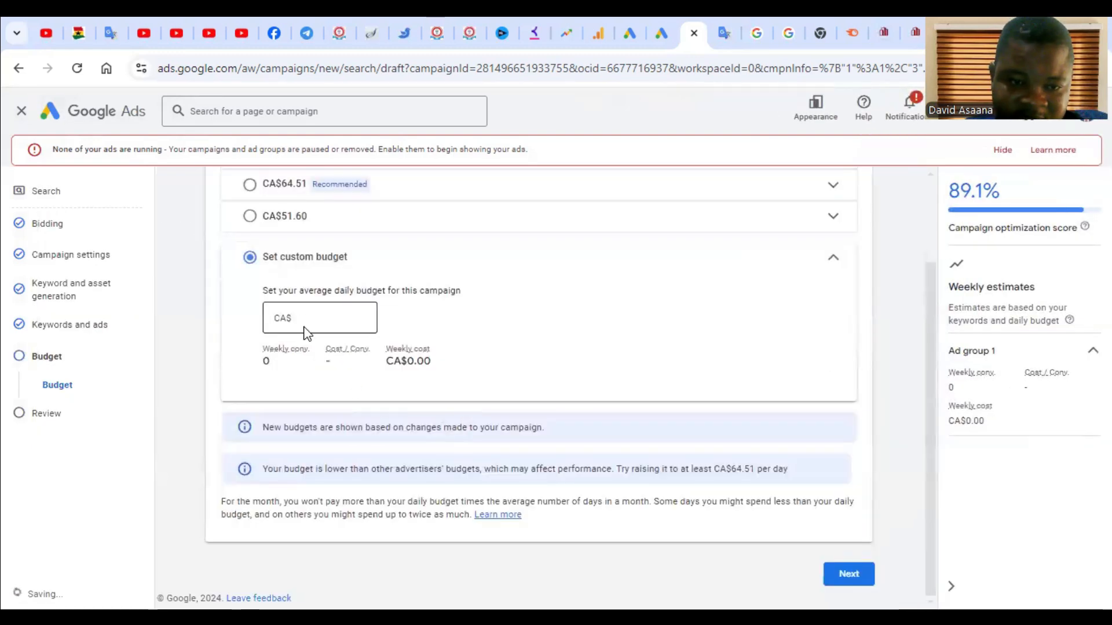
type("50")
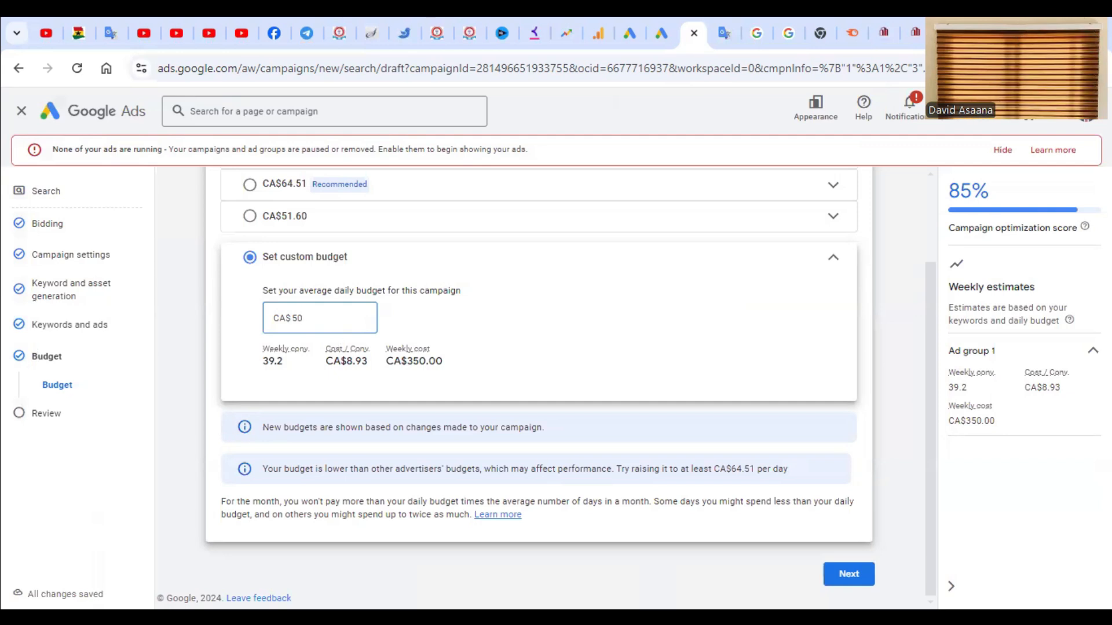
left_click(848, 575)
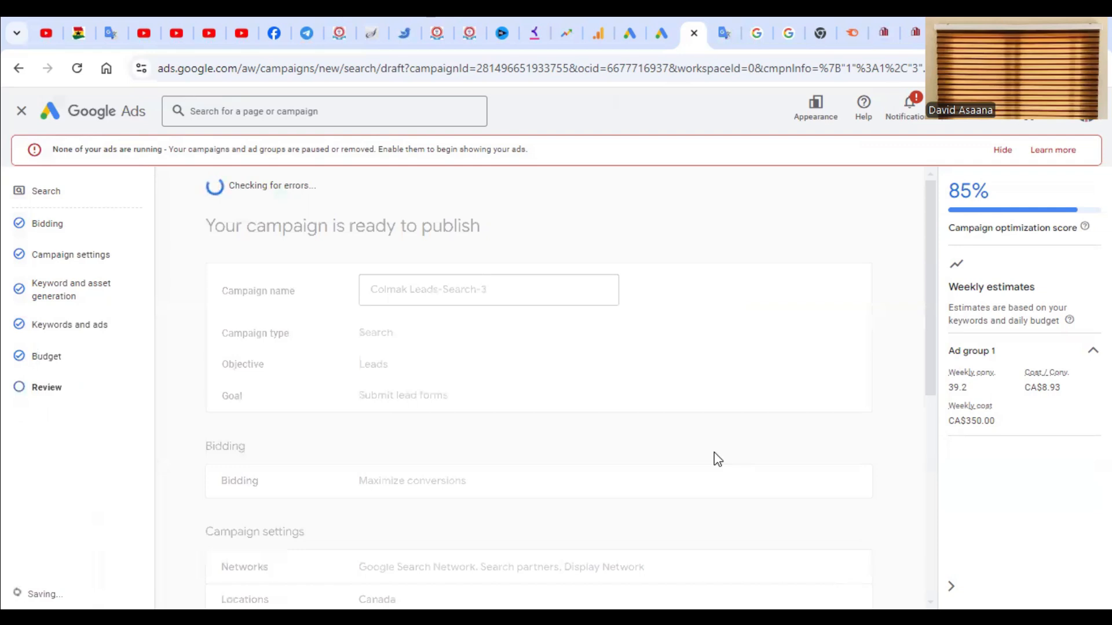
Review the campaign summary from settings to budget and publish the Colmak Leads-Search-3 campaign.
scroll(504, 321, "down", 5)
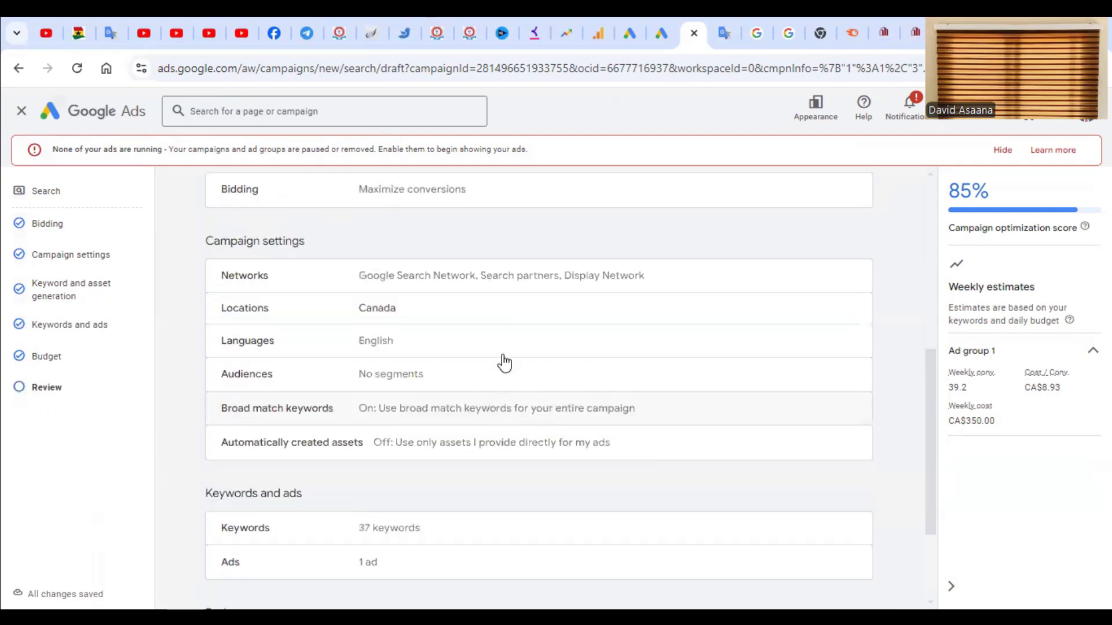
scroll(620, 388, "down", 3)
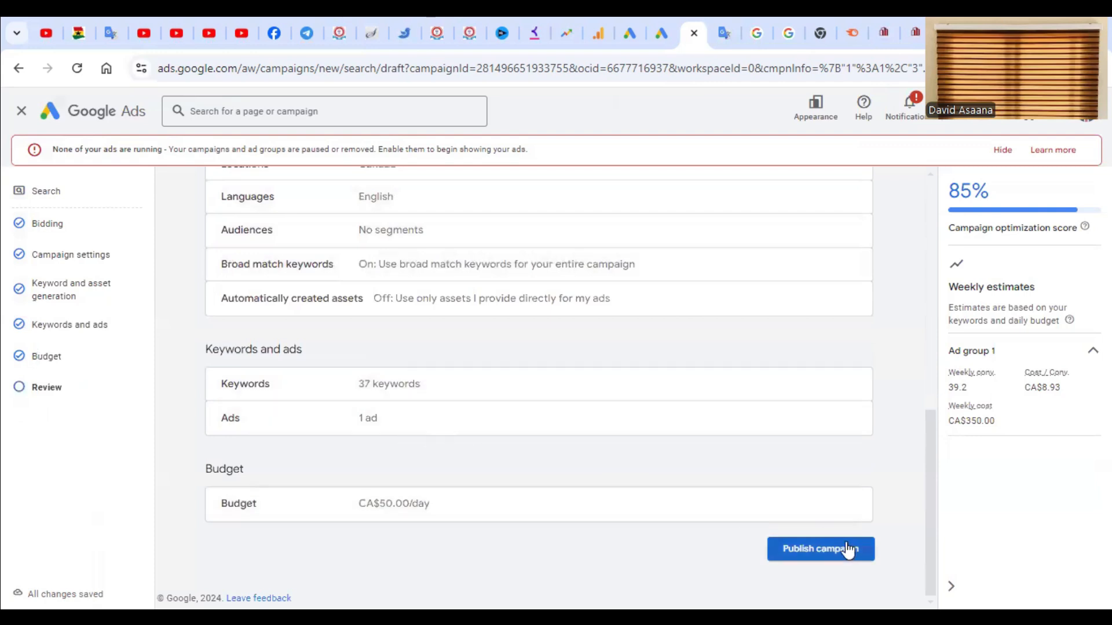
scroll(677, 329, "up", 7)
scroll(728, 400, "down", 7)
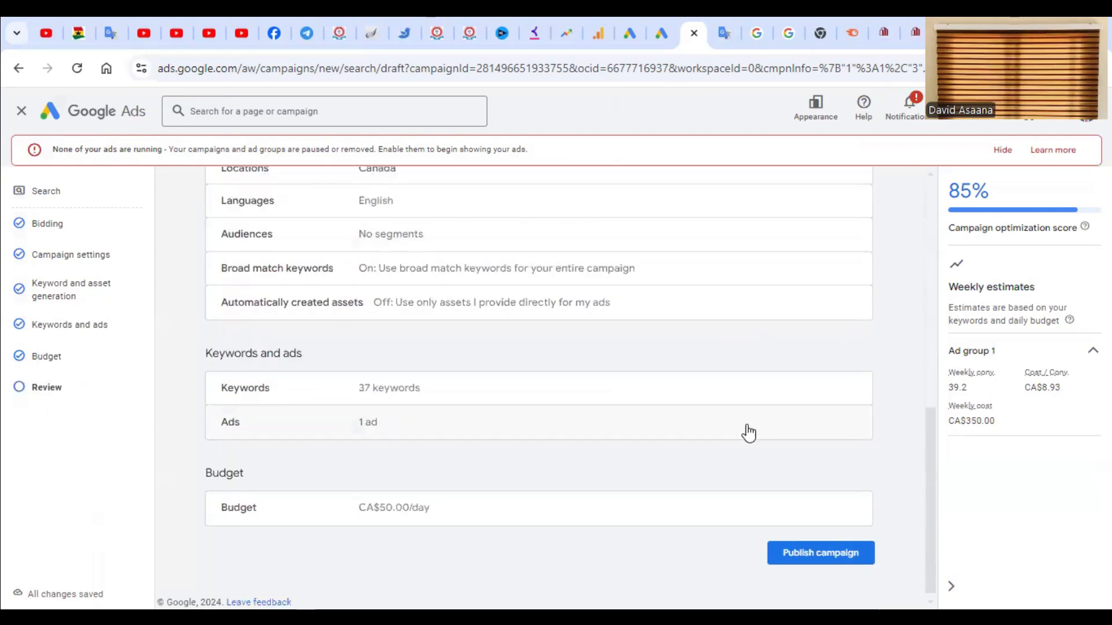
left_click(836, 557)
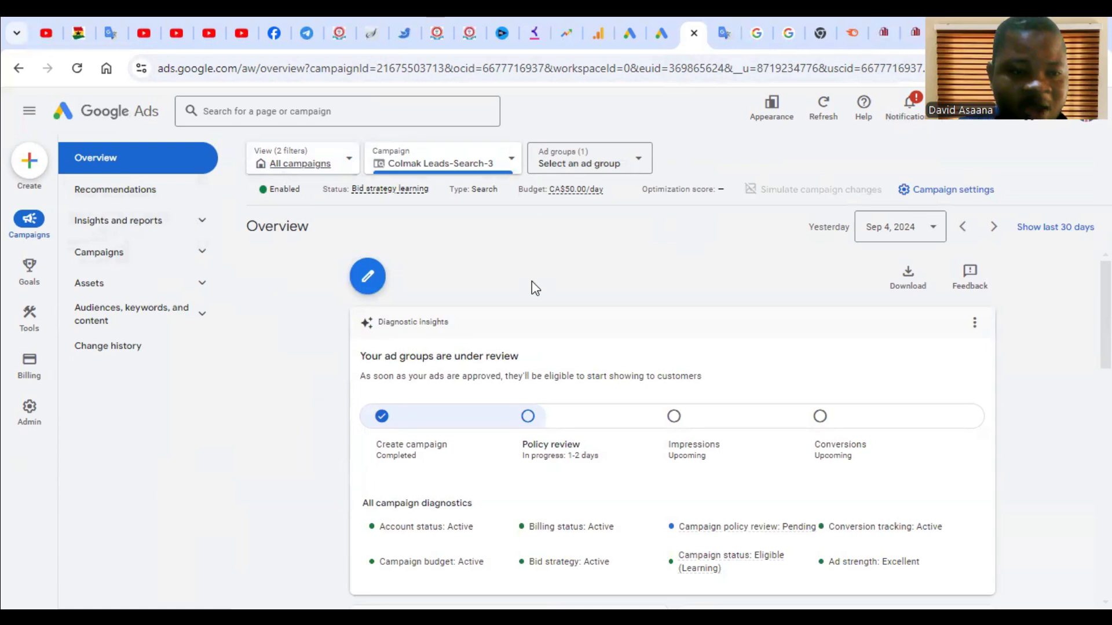
Look over the published campaign's diagnostics and keywords, and open the campaigns list for all campaigns.
scroll(531, 280, "down", 5)
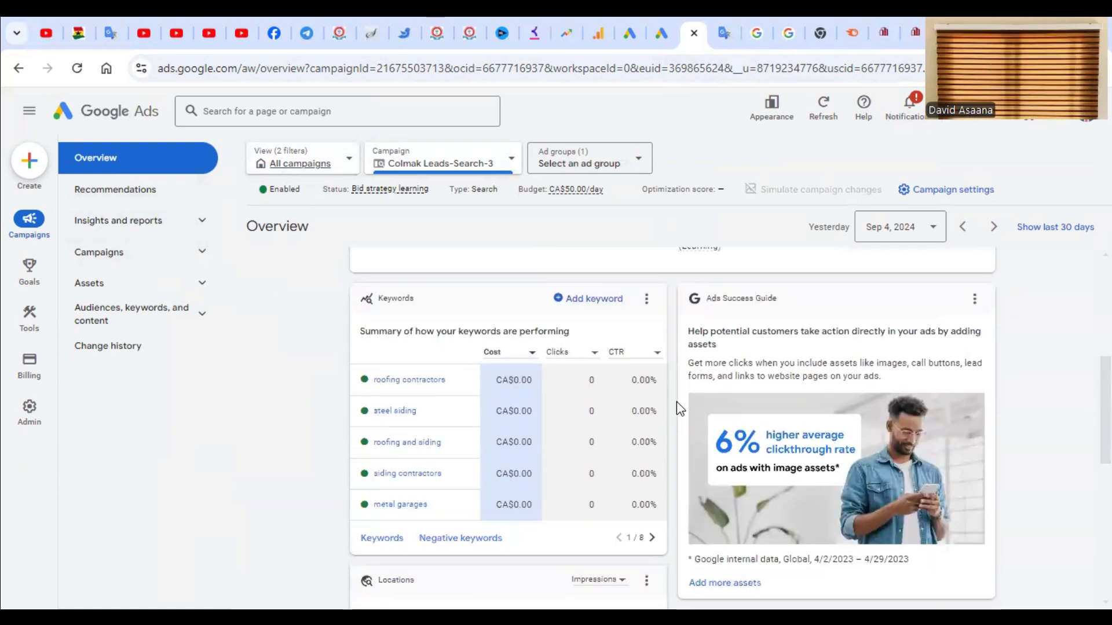
scroll(551, 333, "up", 4)
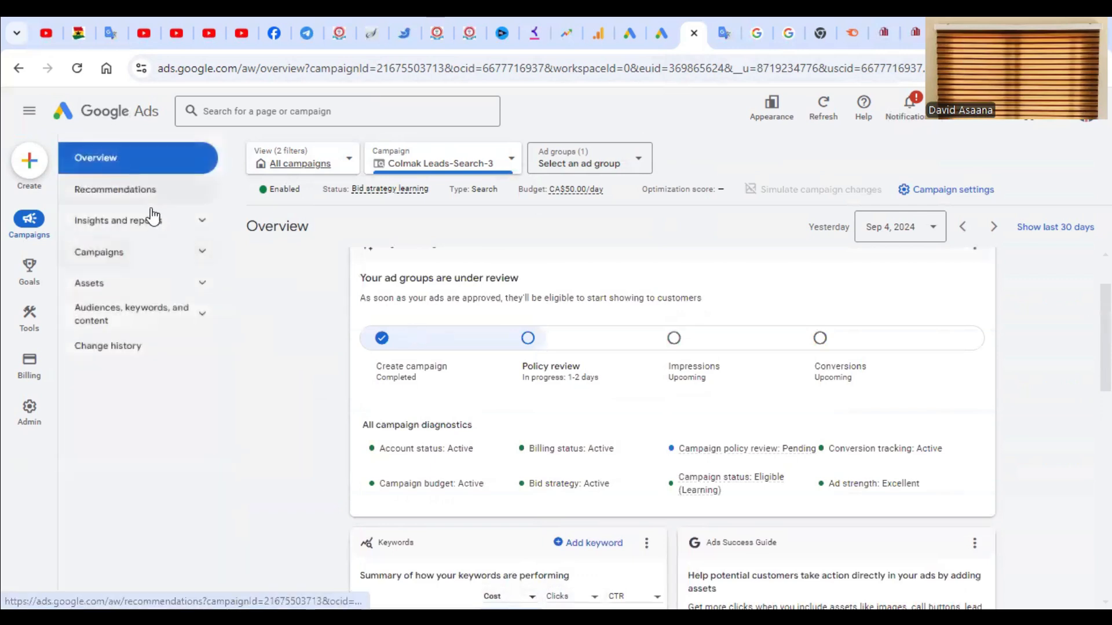
left_click(112, 252)
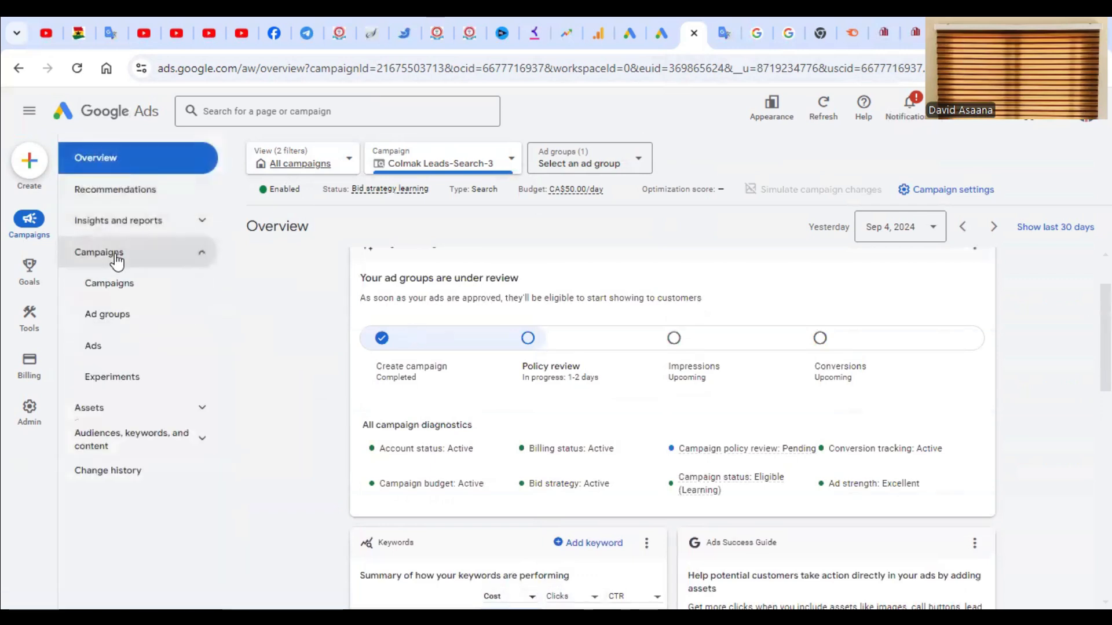
left_click(128, 294)
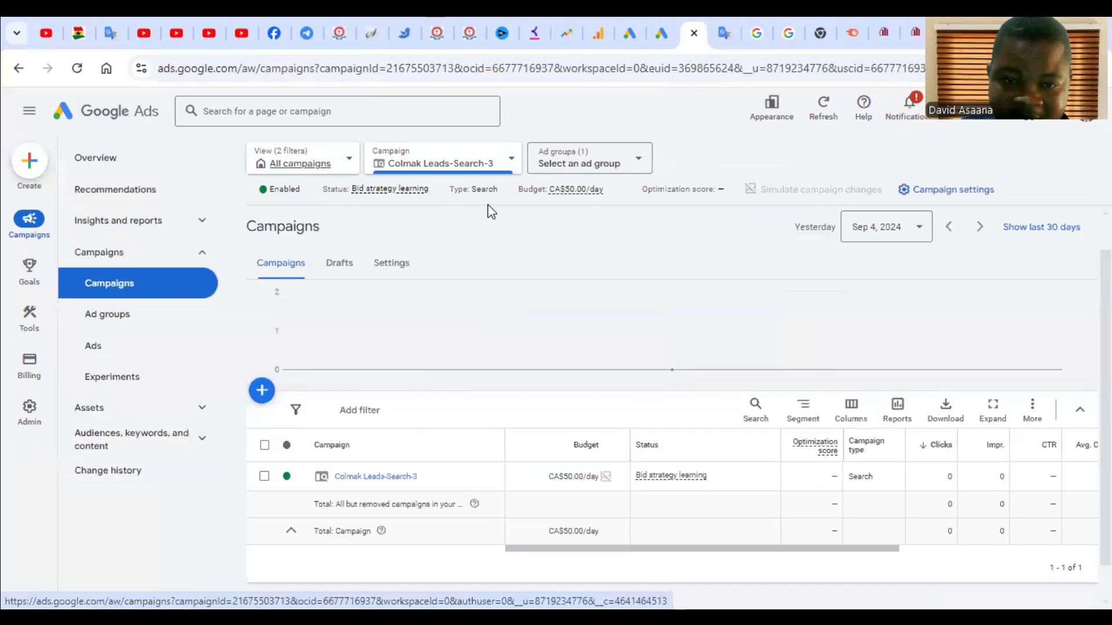
left_click(492, 162)
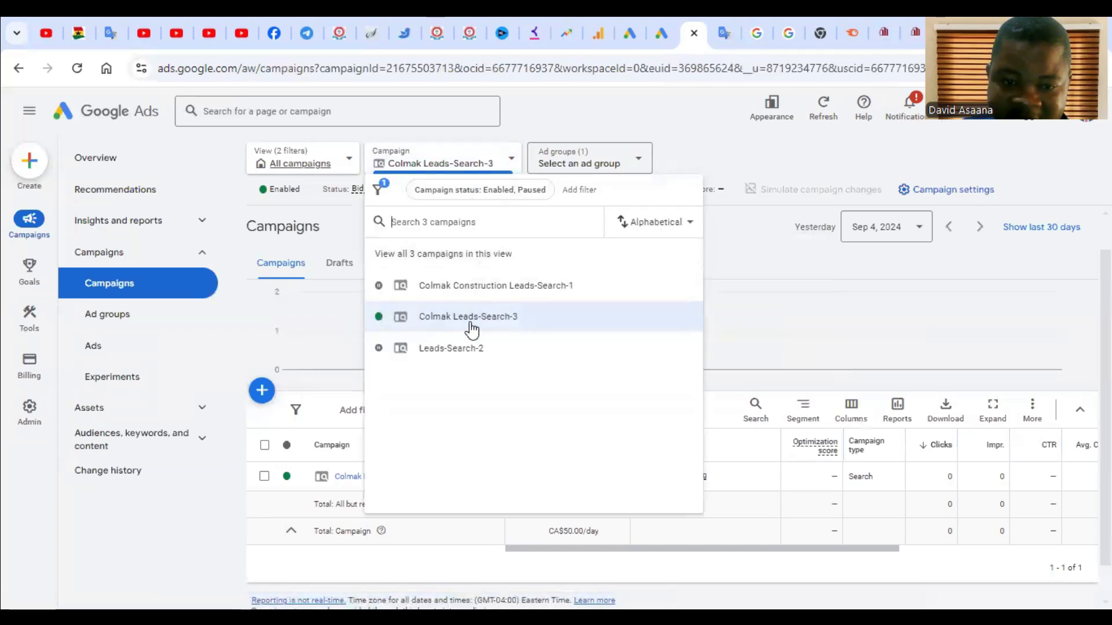
left_click(300, 165)
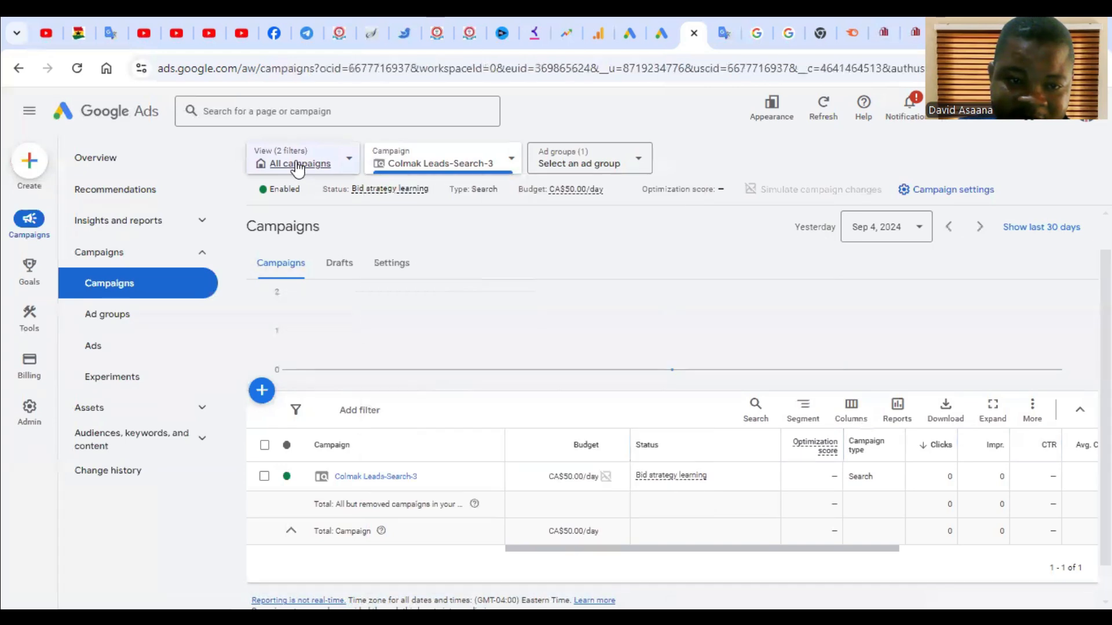